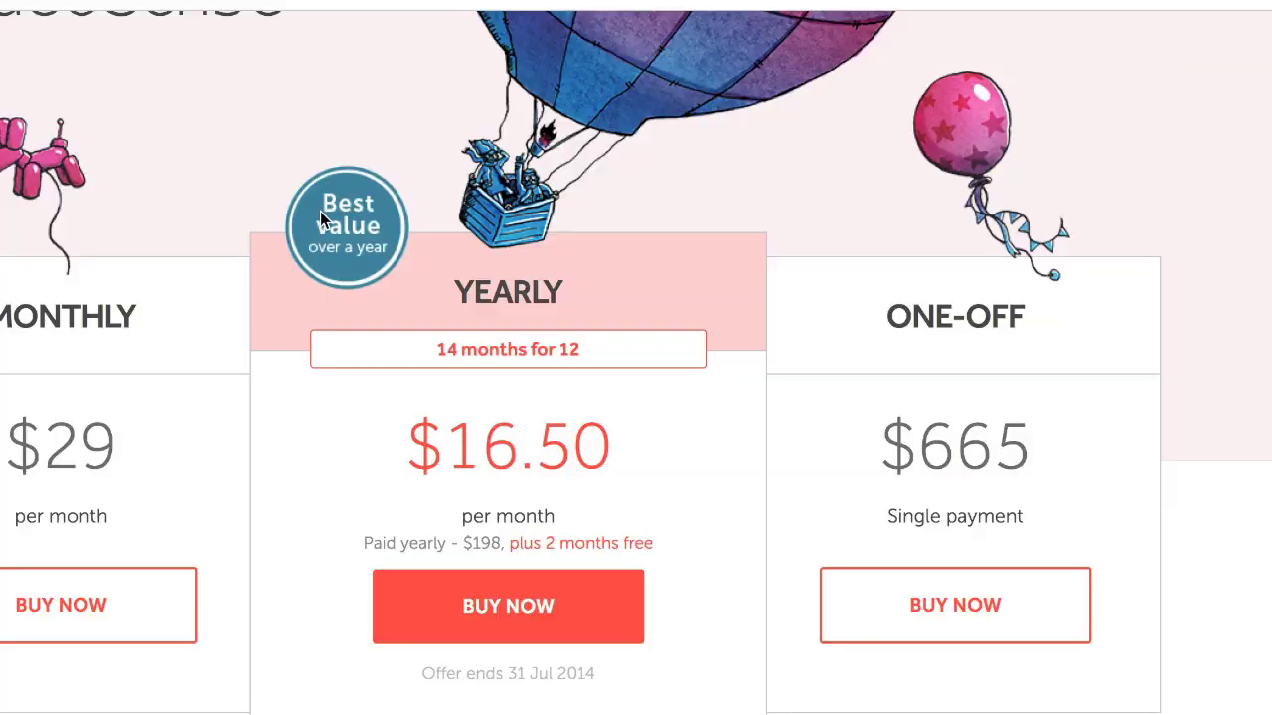
Bring the blank Easy Sketch Pro project to the front and dismiss the microphone recorder unused
scroll(320, 212, up, 3)
scroll(320, 217, down, 4)
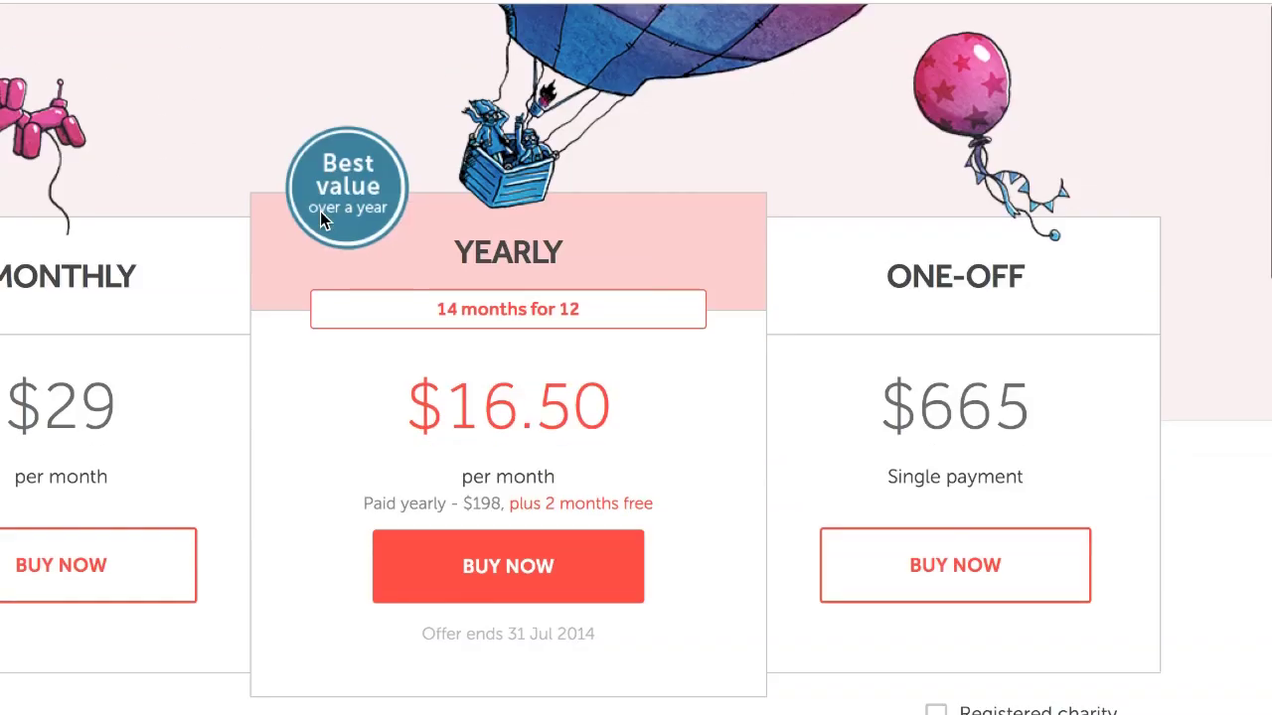
scroll(319, 213, down, 4)
scroll(320, 212, up, 3)
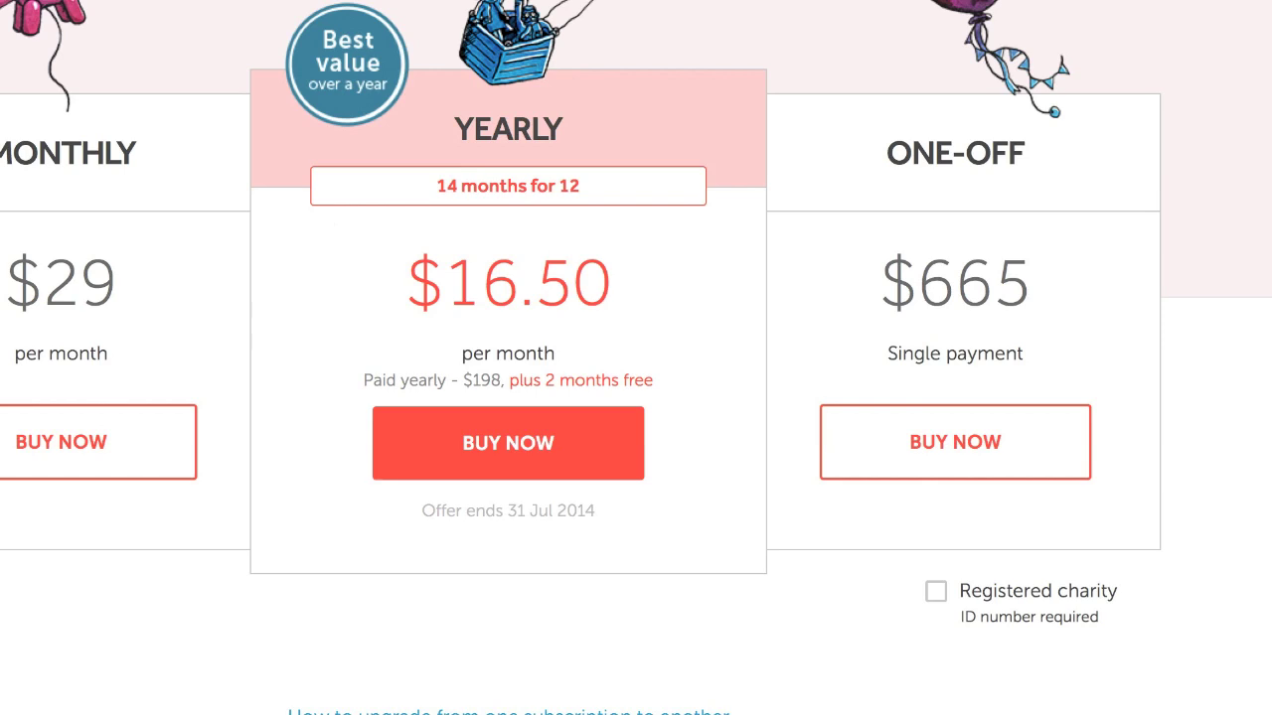
mouse_move(348, 696)
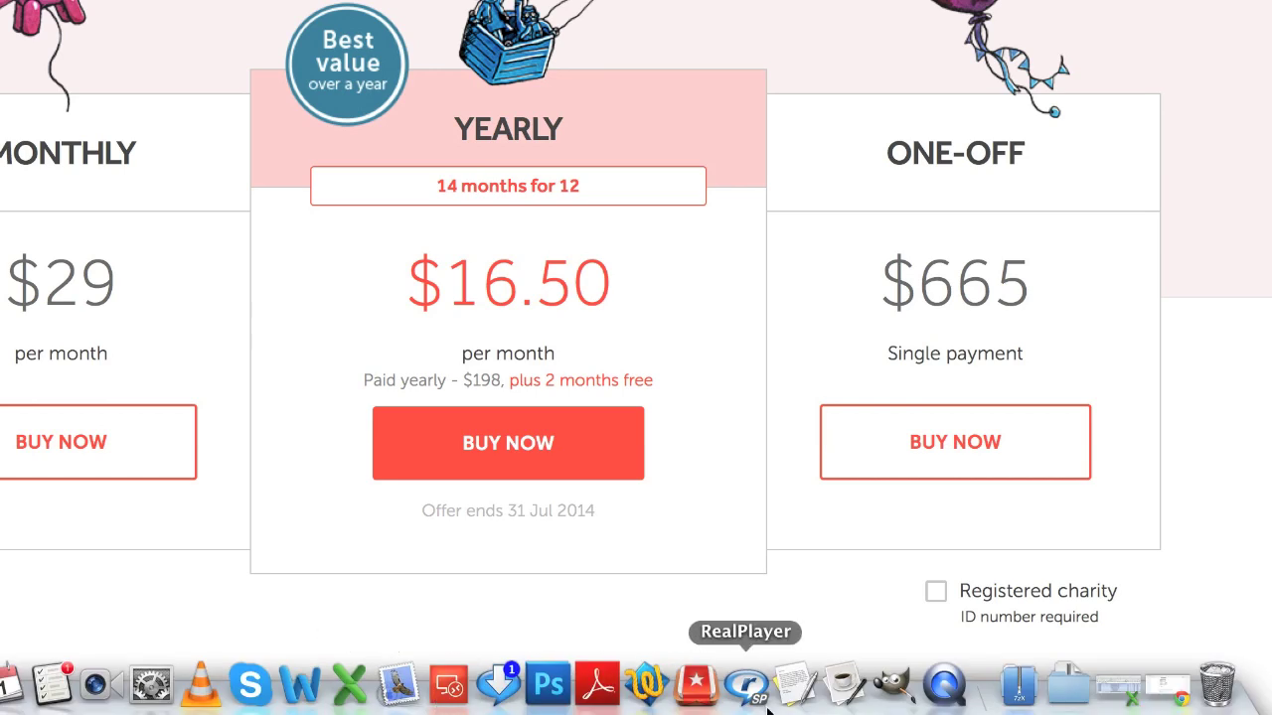
click(847, 685)
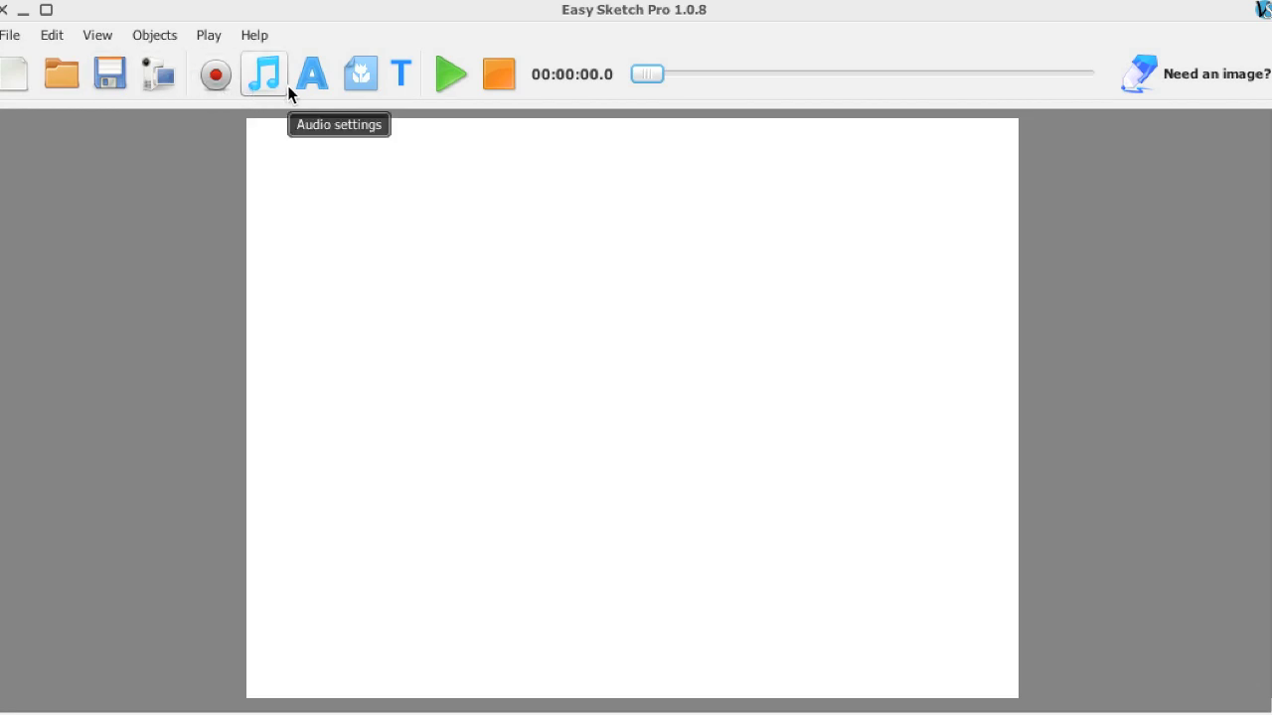
click(224, 75)
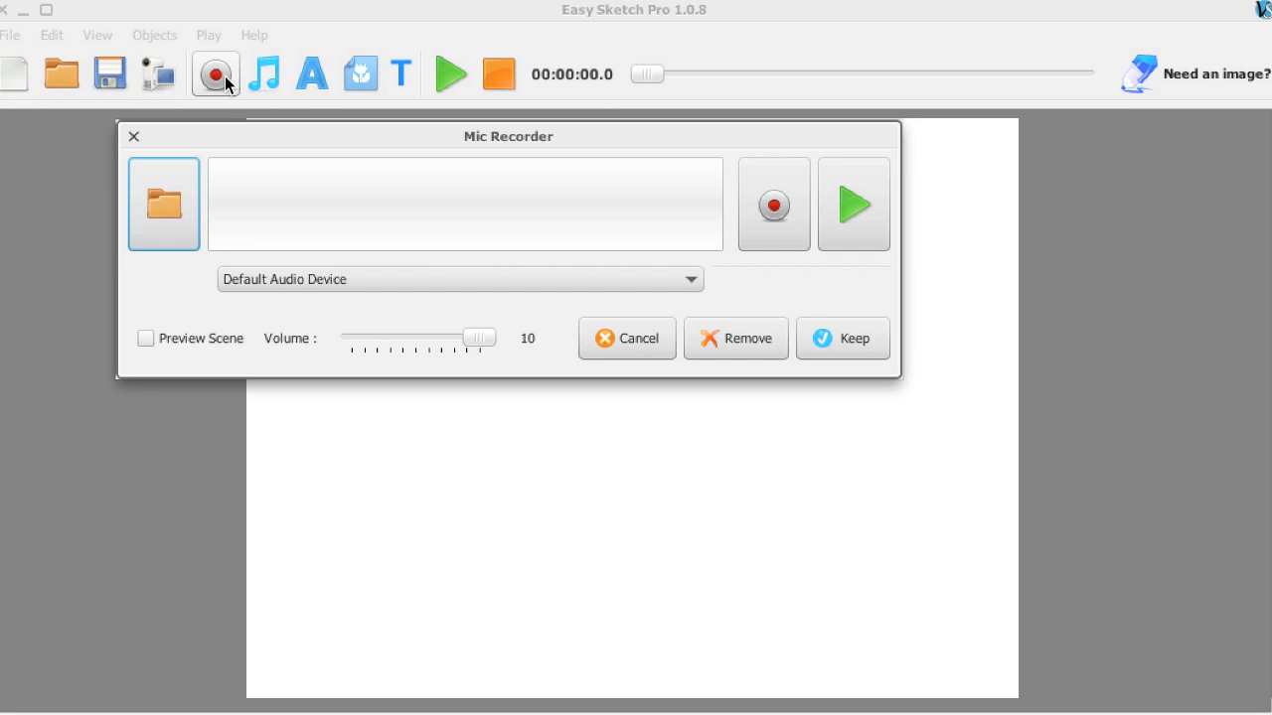
click(649, 338)
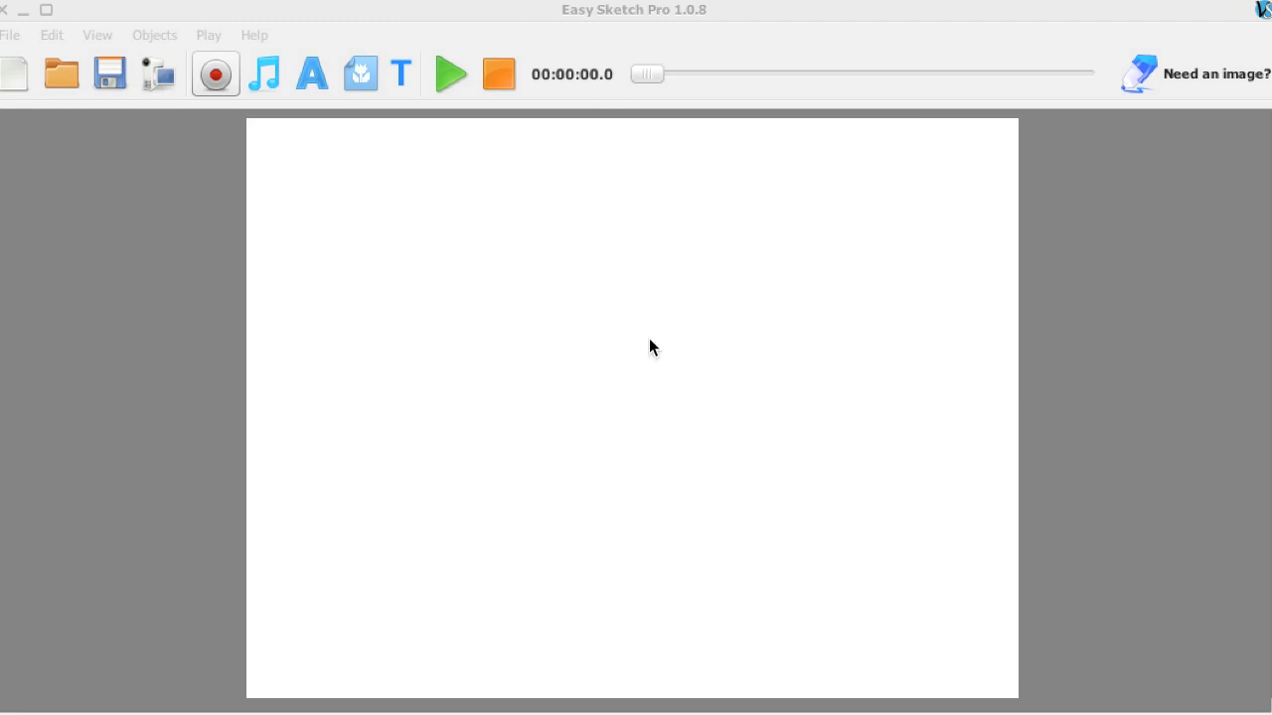
Browse the audio options, file browser and music library, closing each without adding music
click(260, 80)
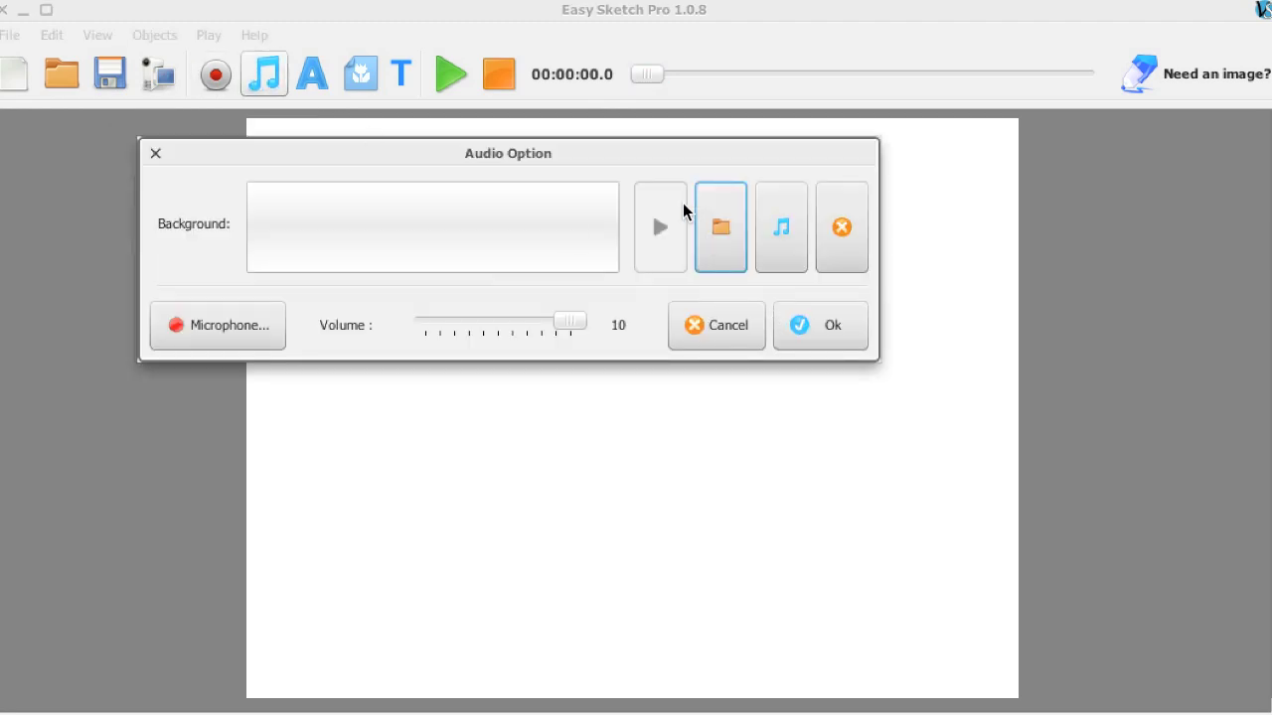
click(722, 228)
click(762, 454)
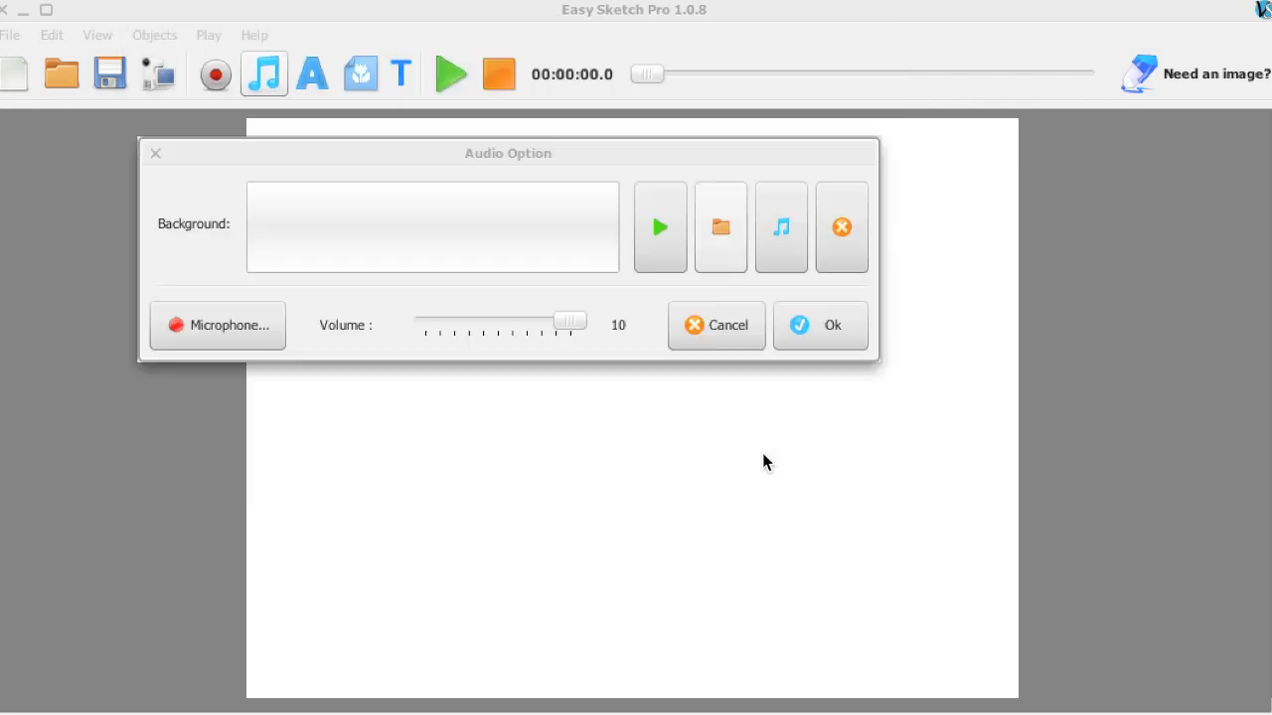
click(780, 231)
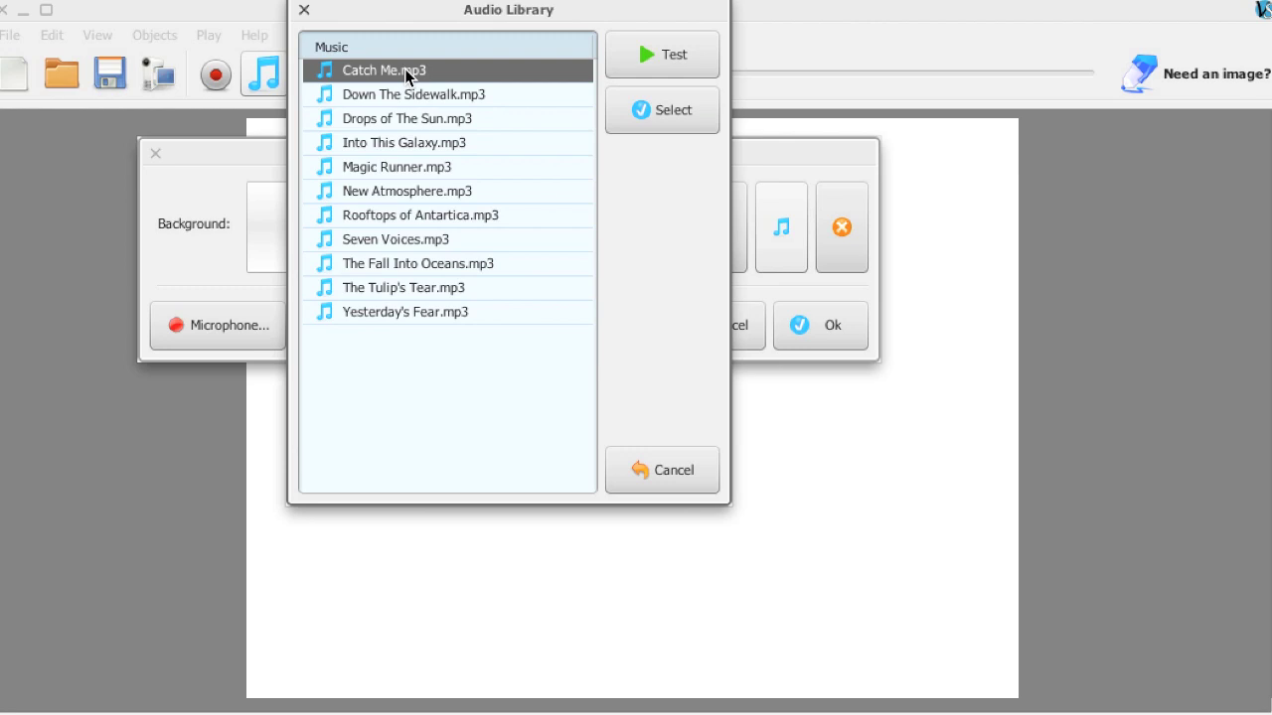
click(667, 478)
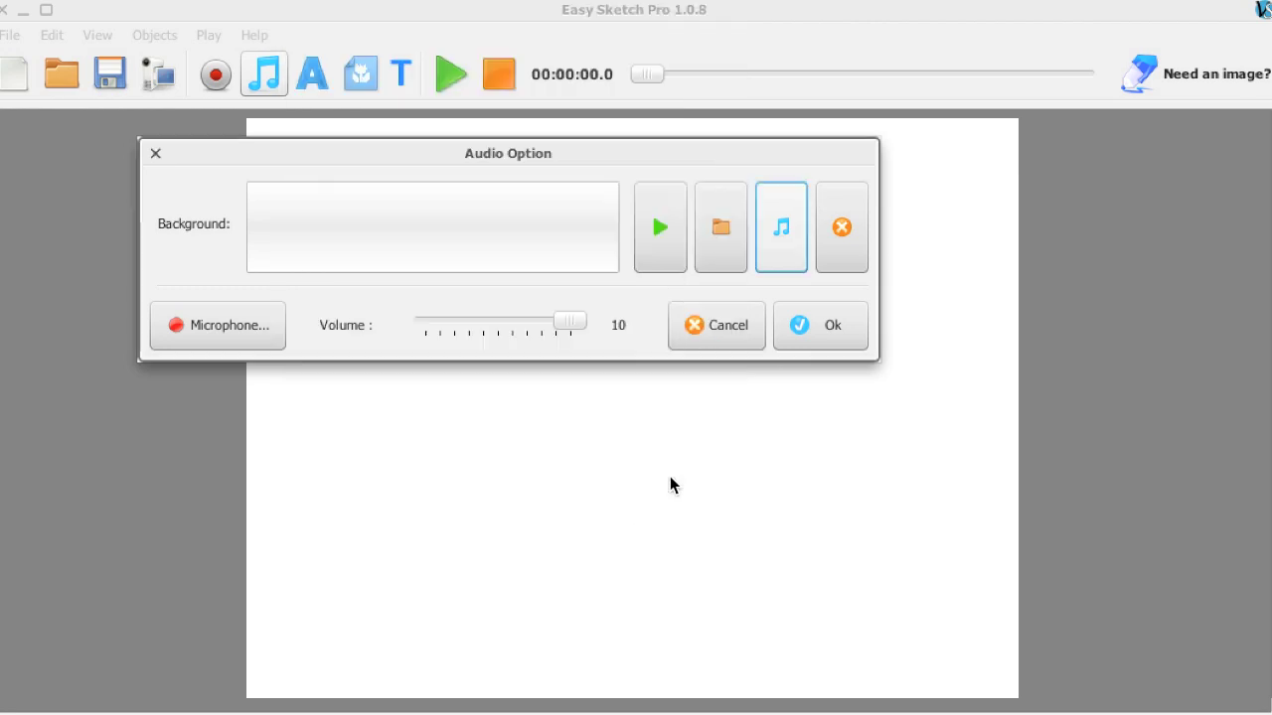
click(736, 338)
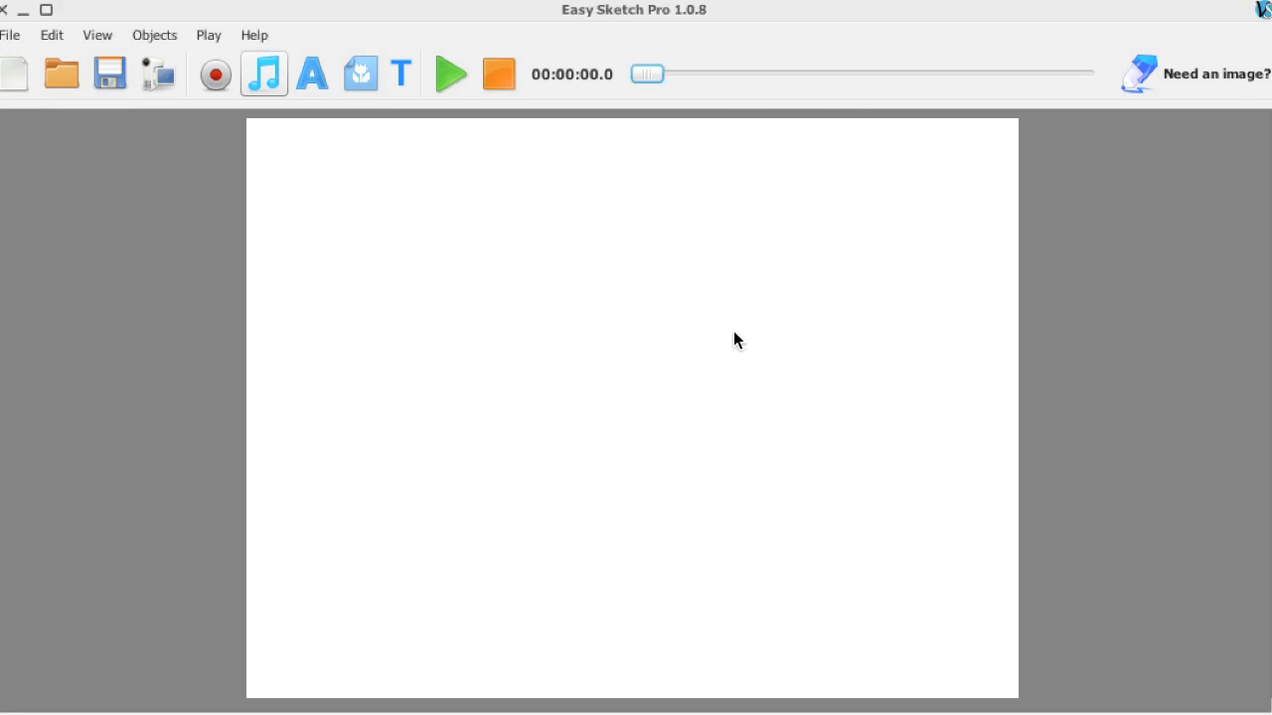
click(360, 72)
scroll(193, 130, up, 3)
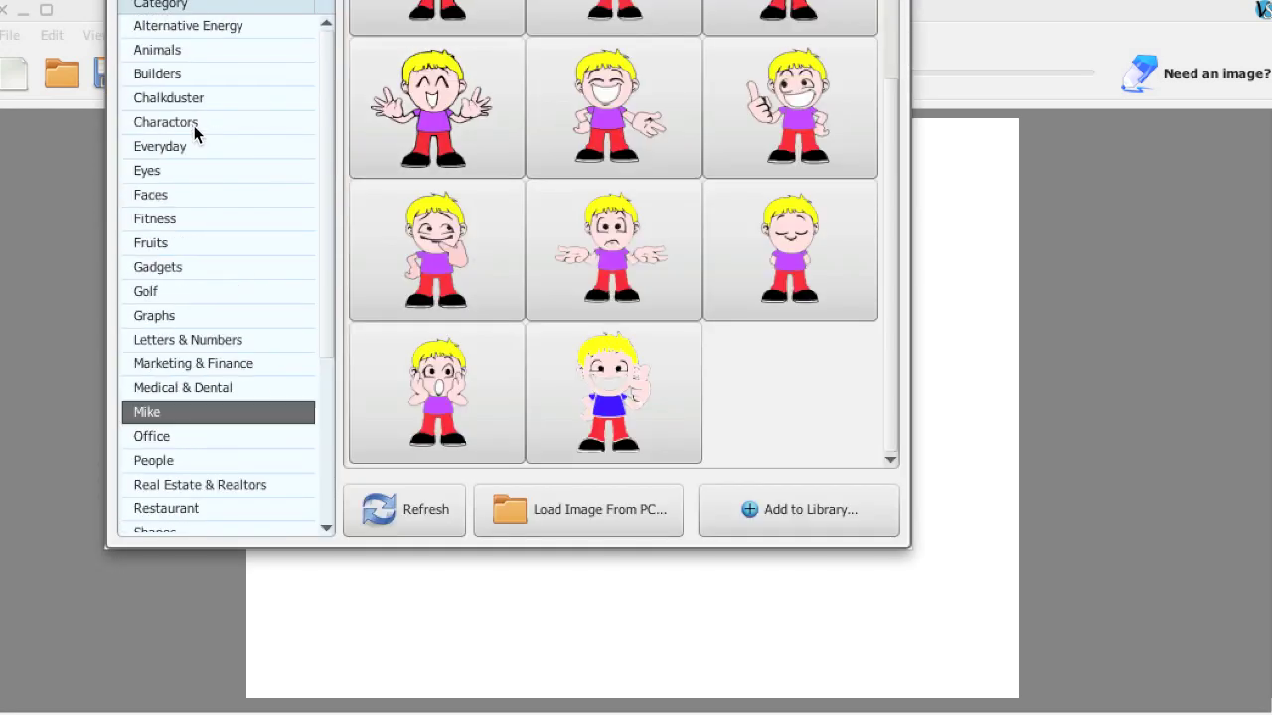
click(169, 24)
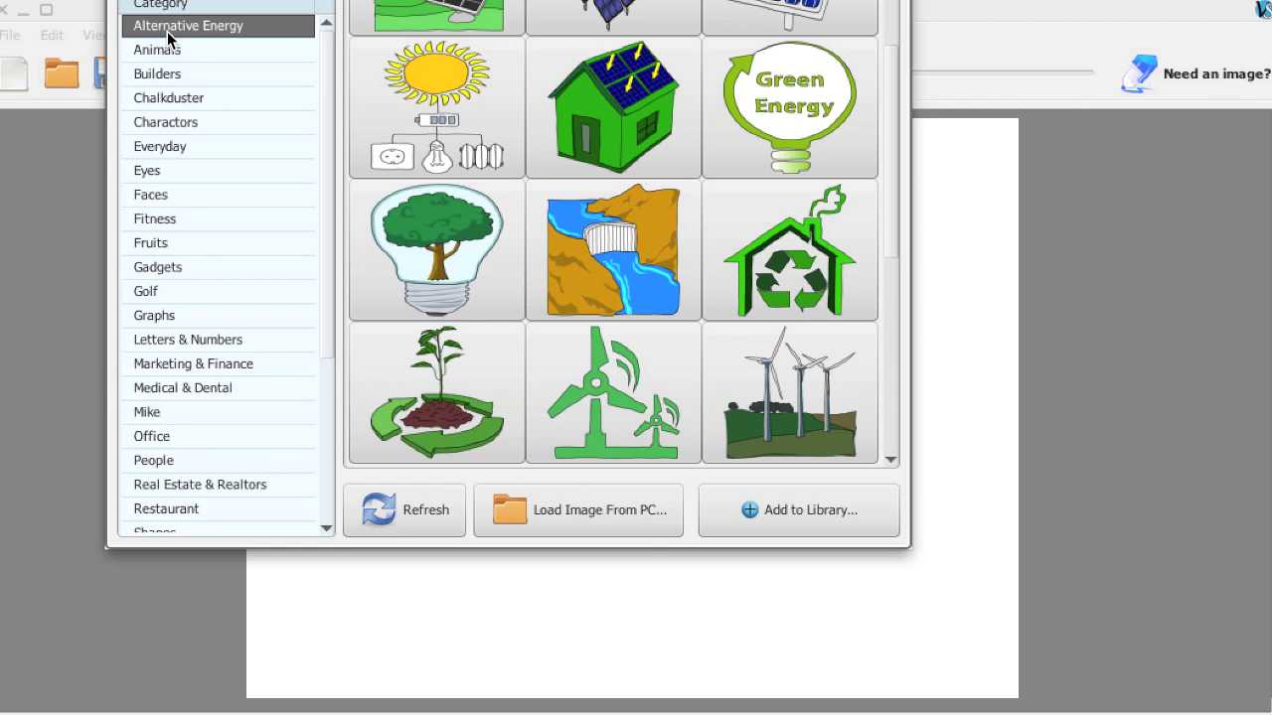
click(167, 55)
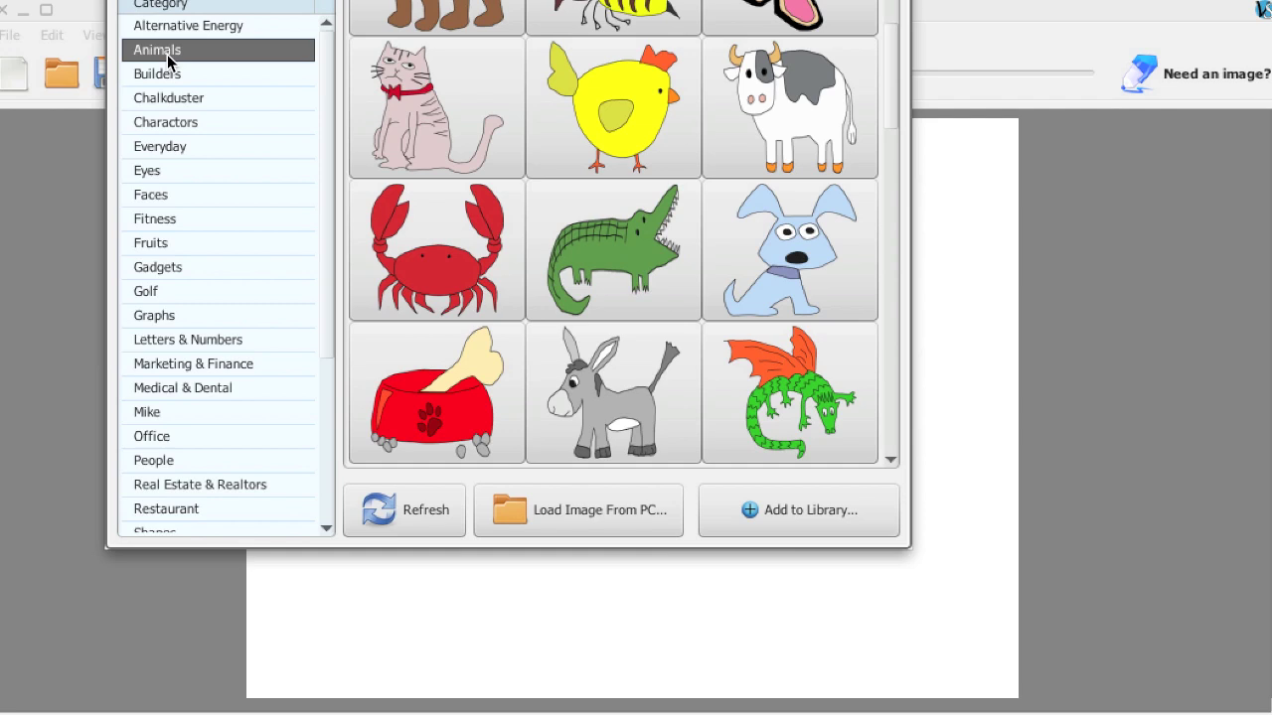
scroll(169, 62, down, 2)
scroll(166, 57, up, 2)
drag(159, 0, 159, 55)
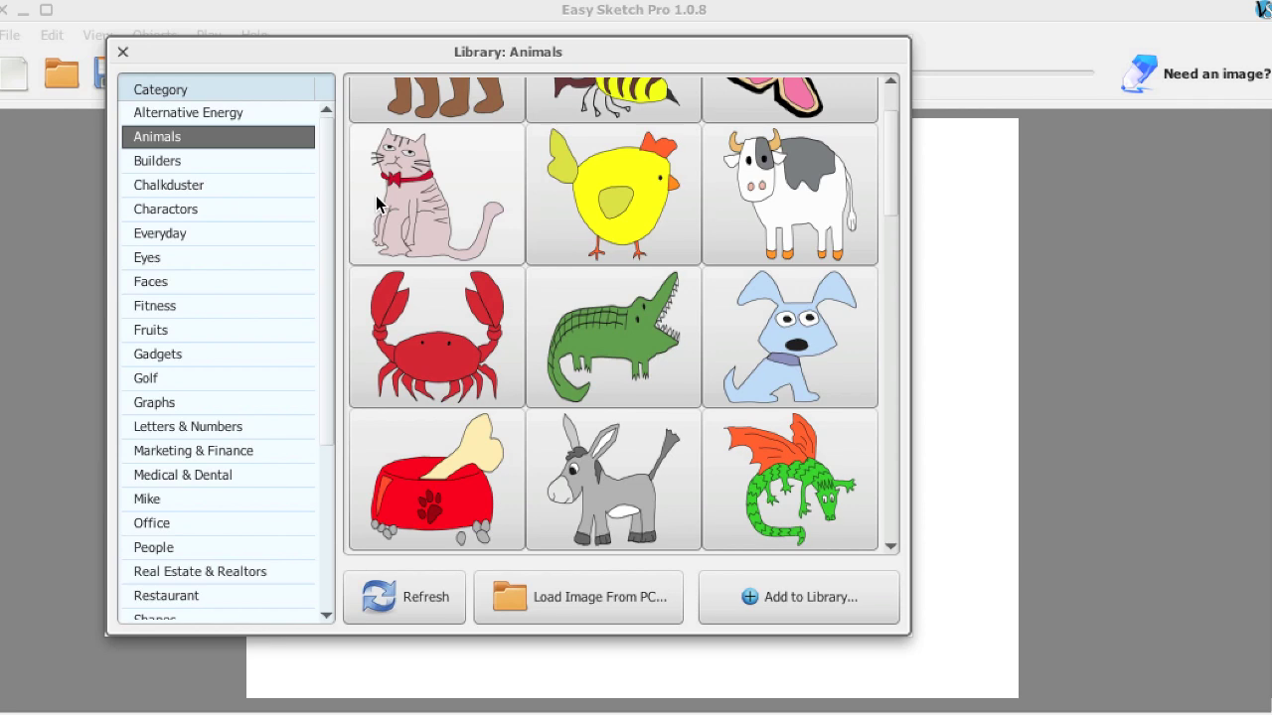
click(160, 163)
scroll(516, 226, up, 1)
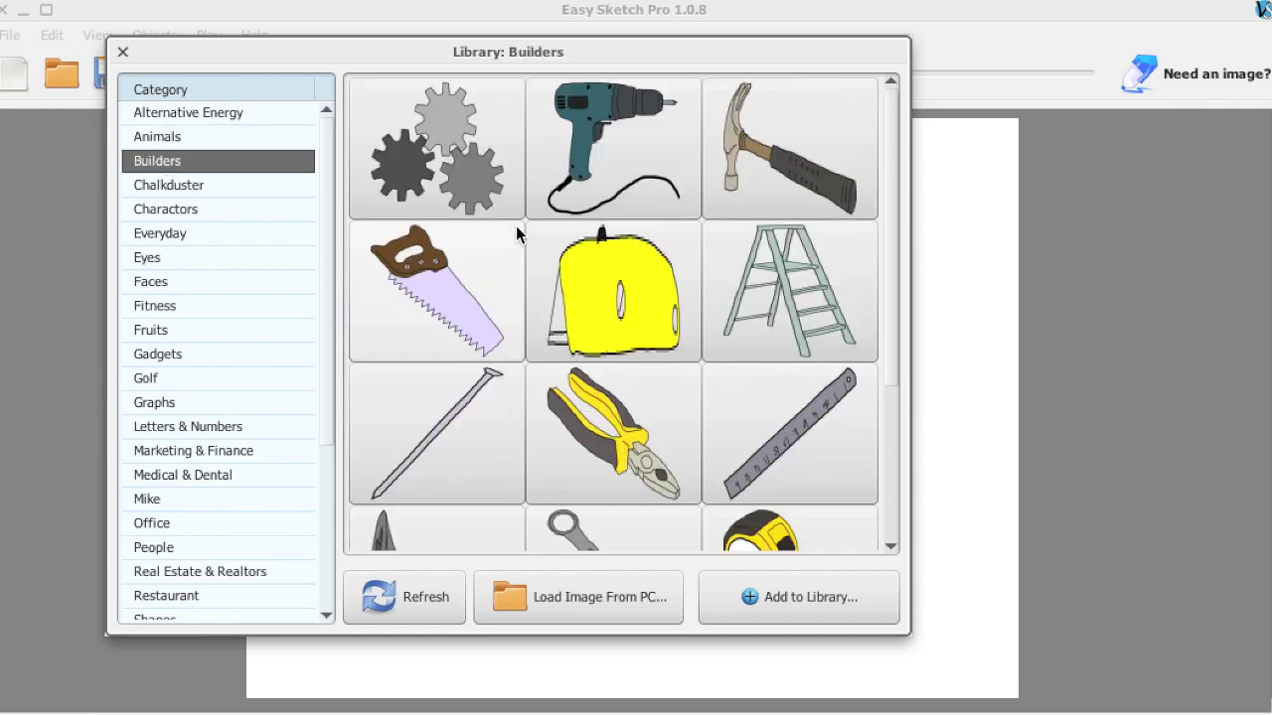
scroll(516, 225, down, 2)
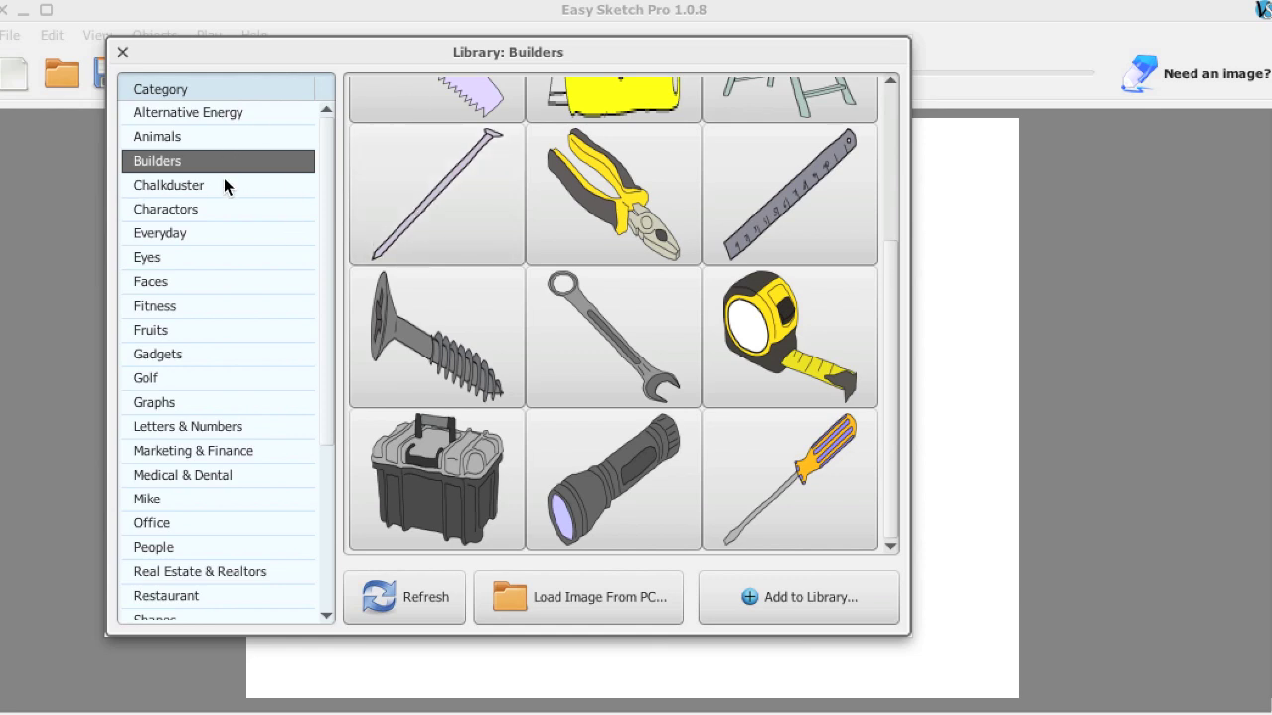
scroll(224, 177, down, 4)
scroll(224, 176, up, 4)
scroll(224, 177, down, 2)
scroll(224, 177, up, 2)
scroll(176, 148, down, 4)
scroll(176, 148, up, 4)
scroll(176, 148, down, 4)
scroll(176, 148, up, 4)
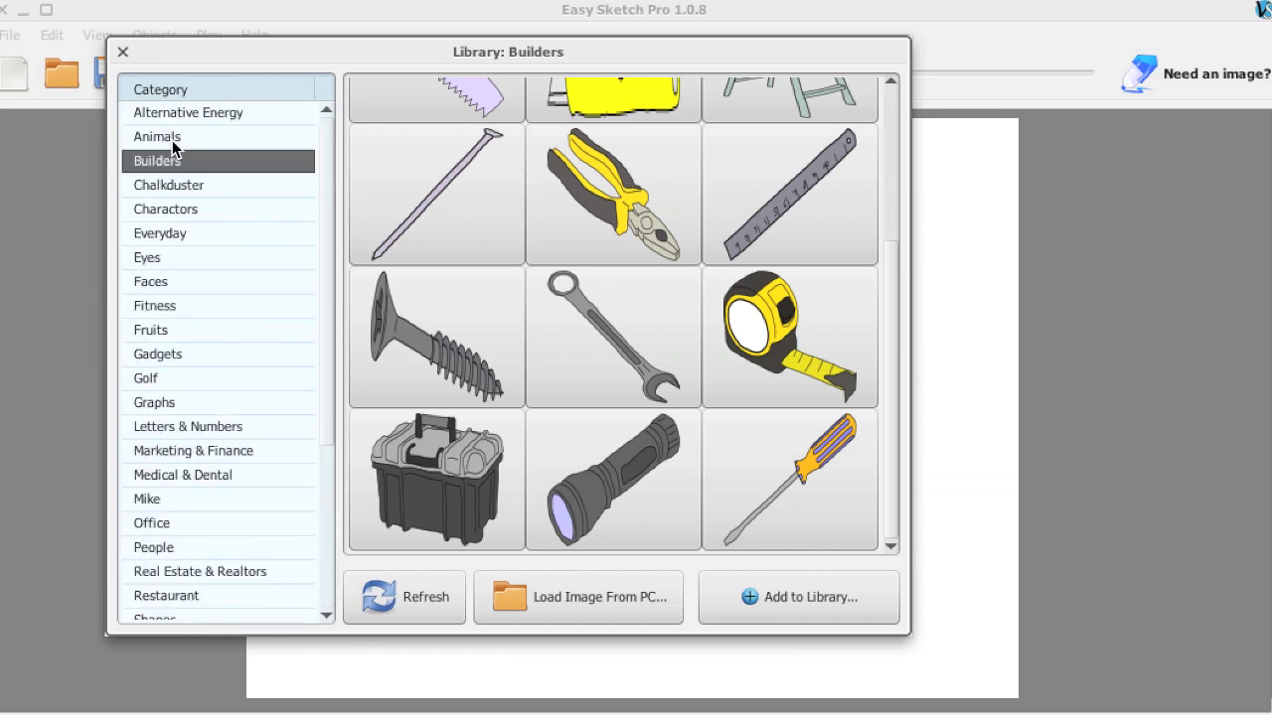
click(122, 54)
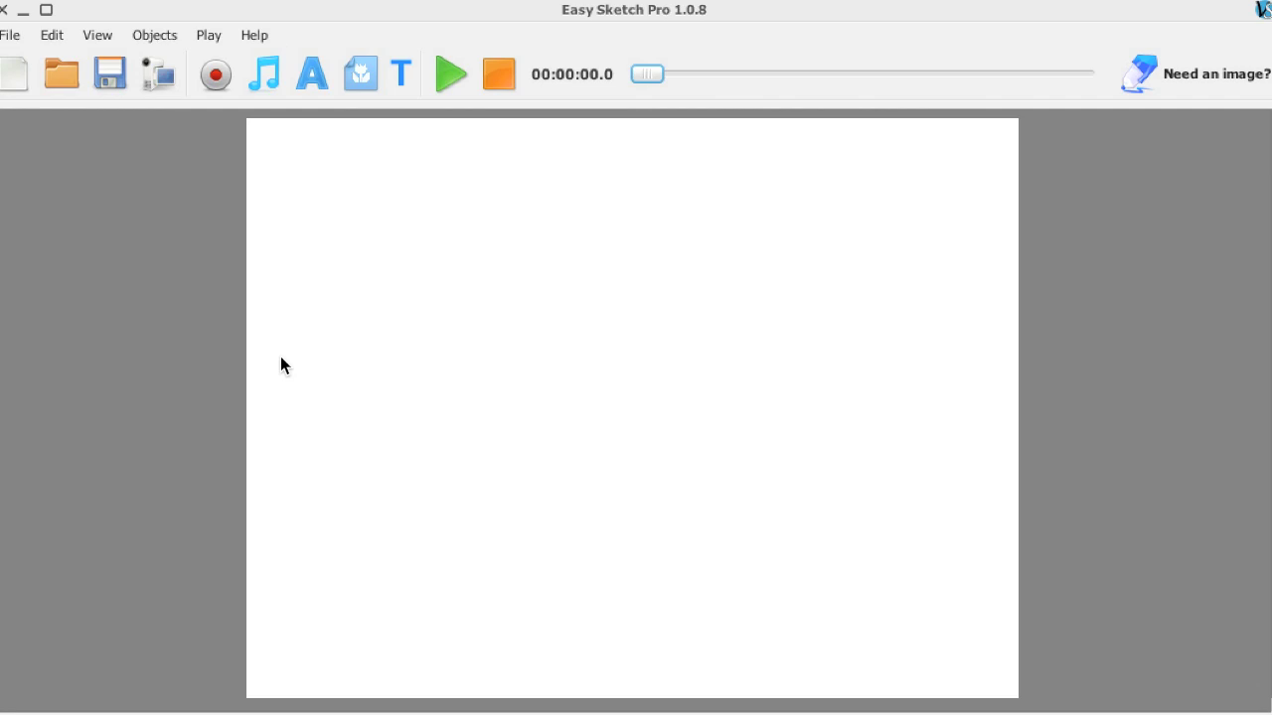
Start a new text item and type 'Hi Welcome to my Tutorial'
click(302, 92)
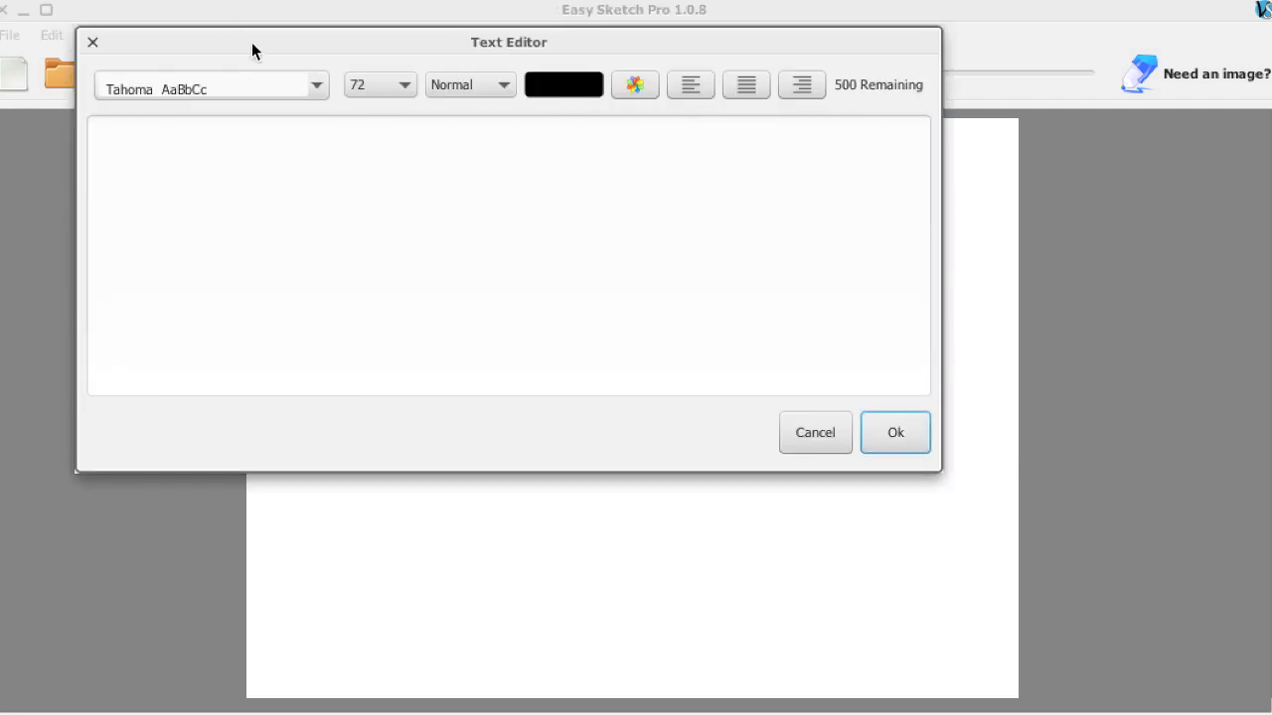
drag(224, 45, 440, 87)
click(457, 261)
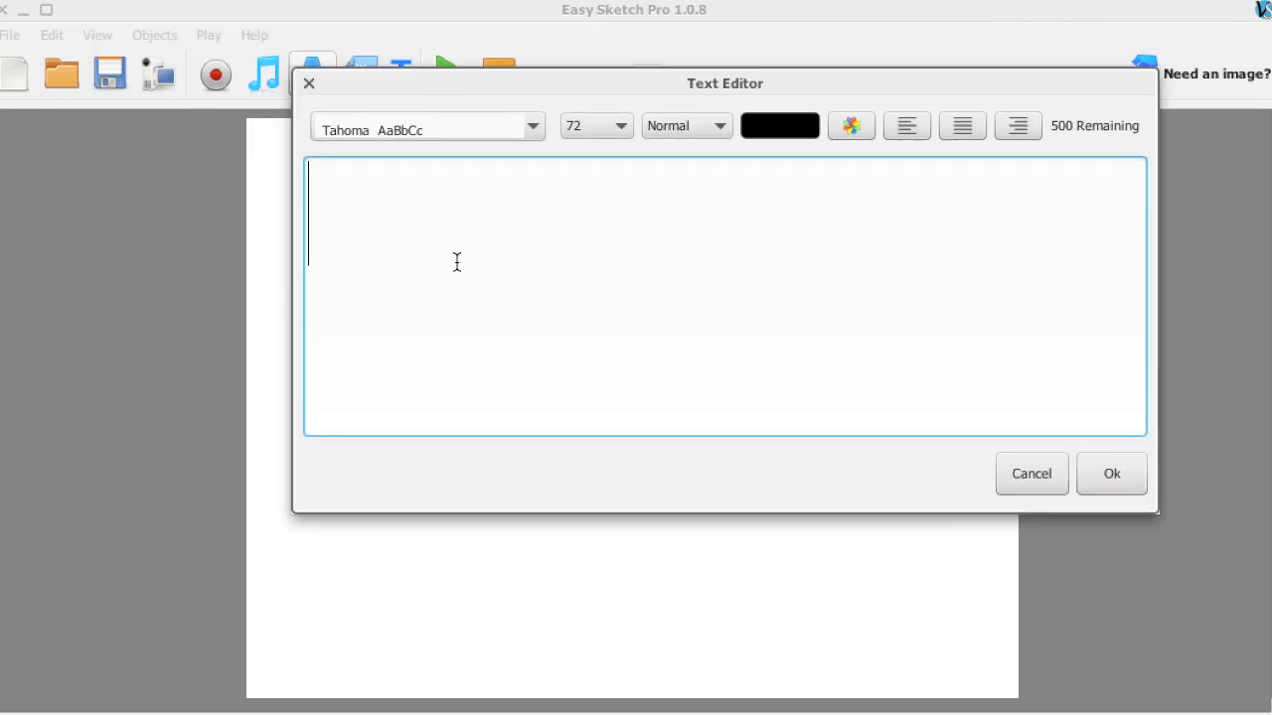
text(Hi )
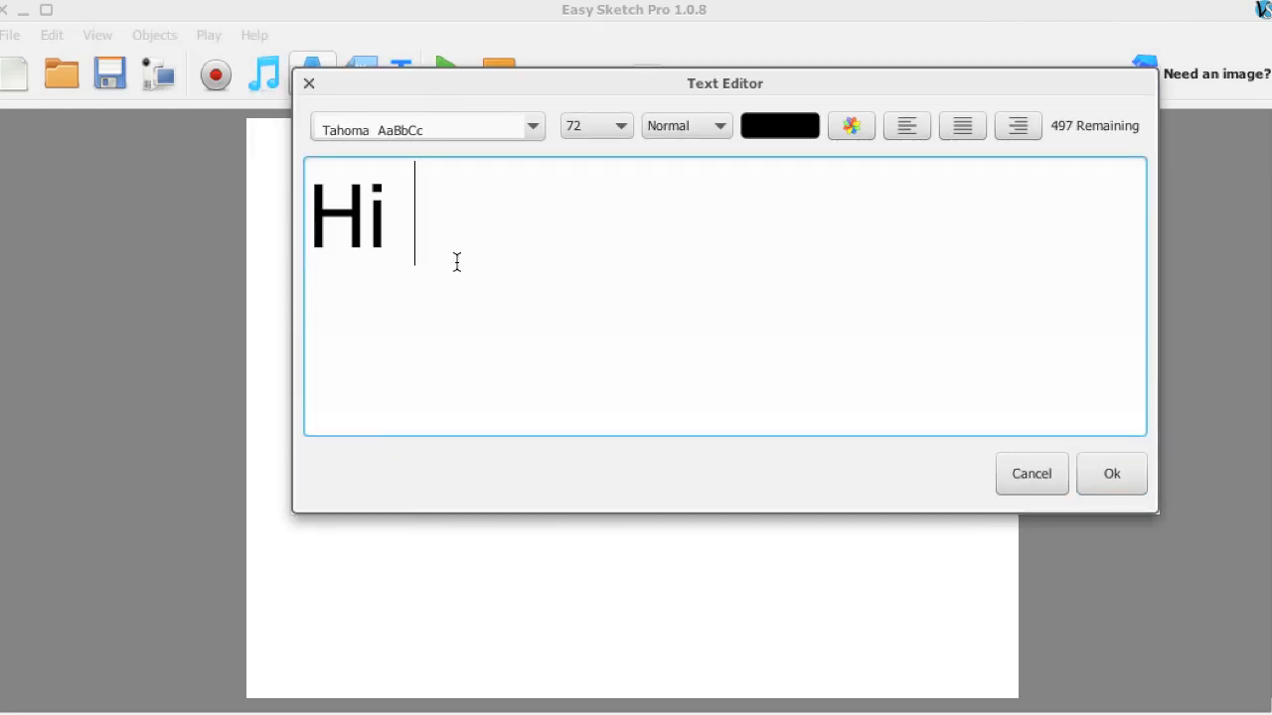
text(Welcome to my )
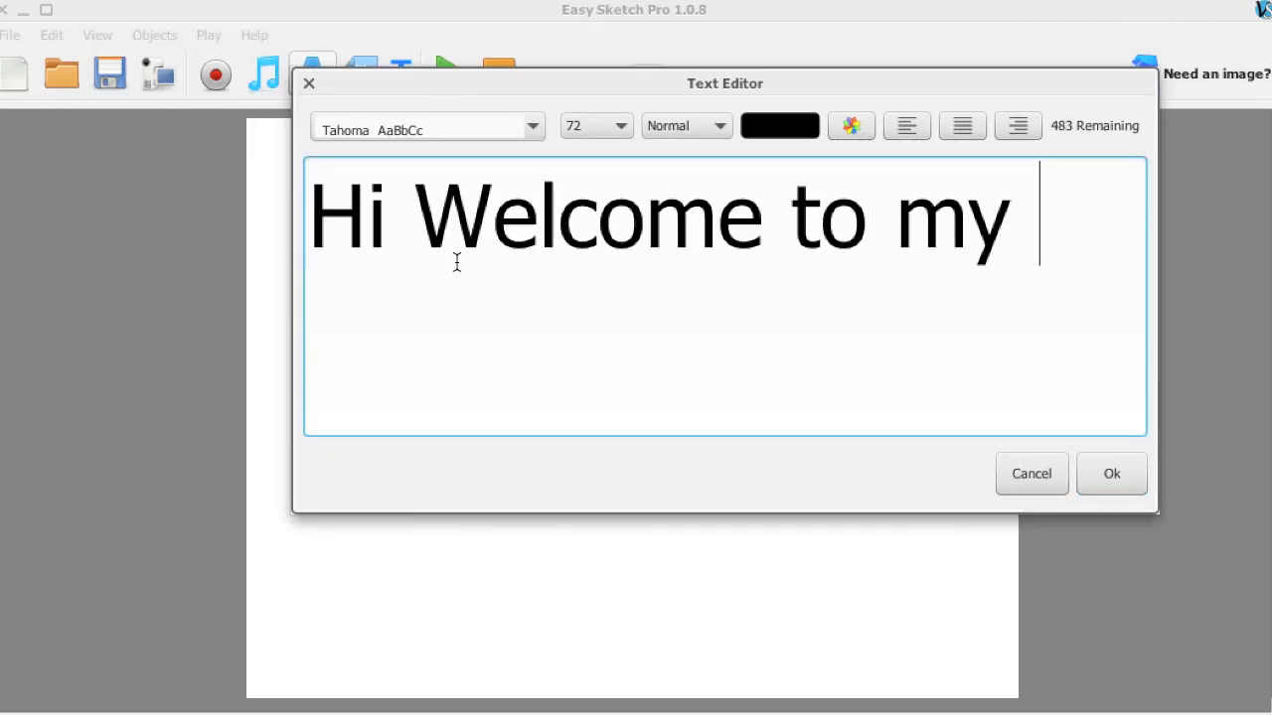
text(Tutorial)
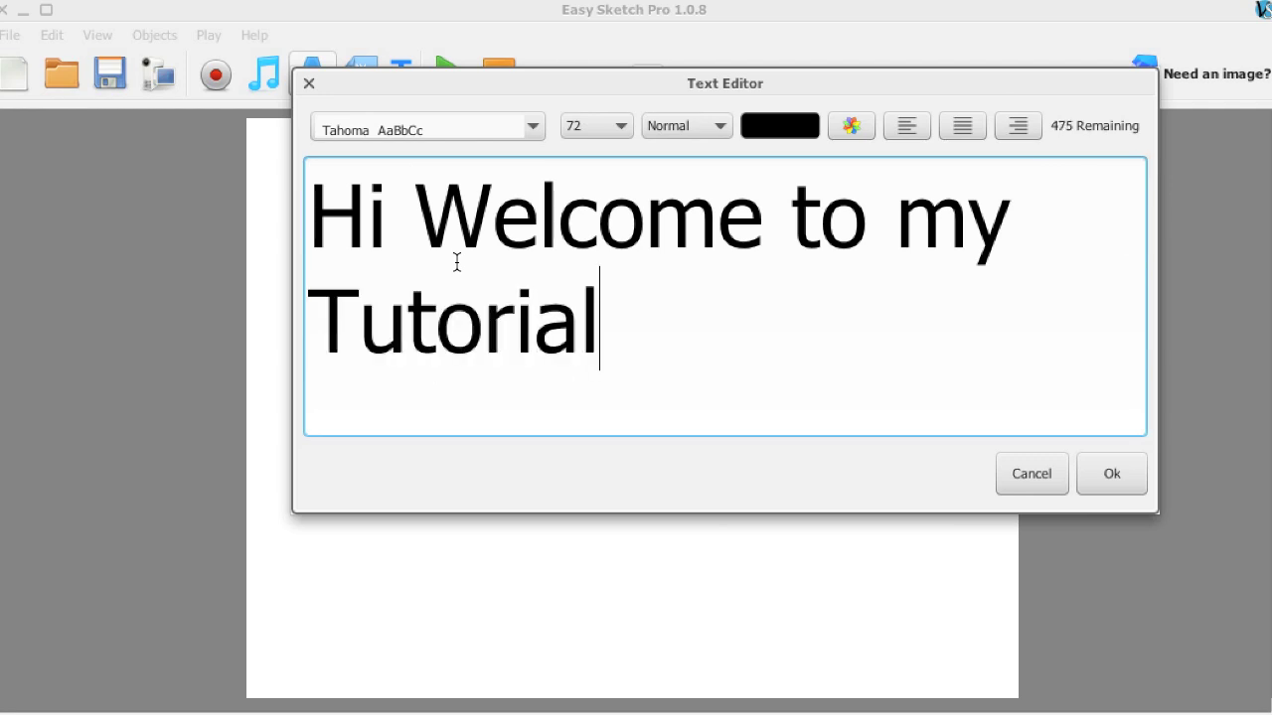
key(Return)
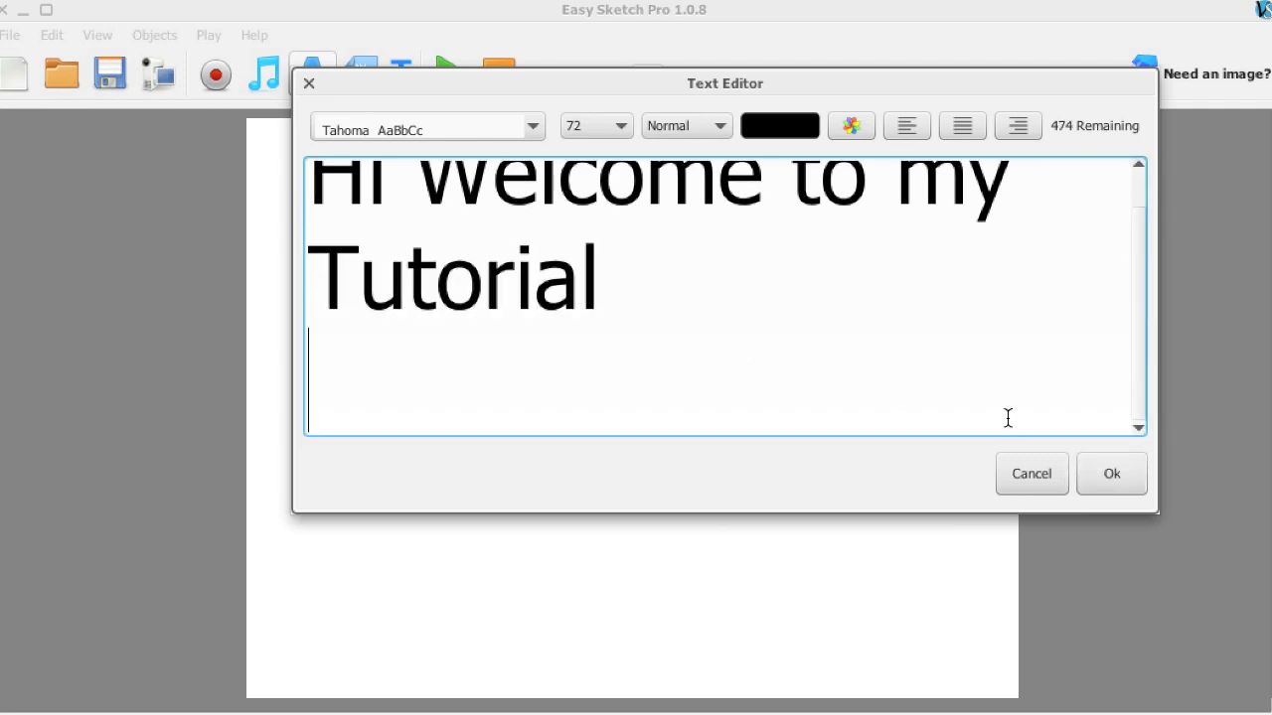
key(BackSpace)
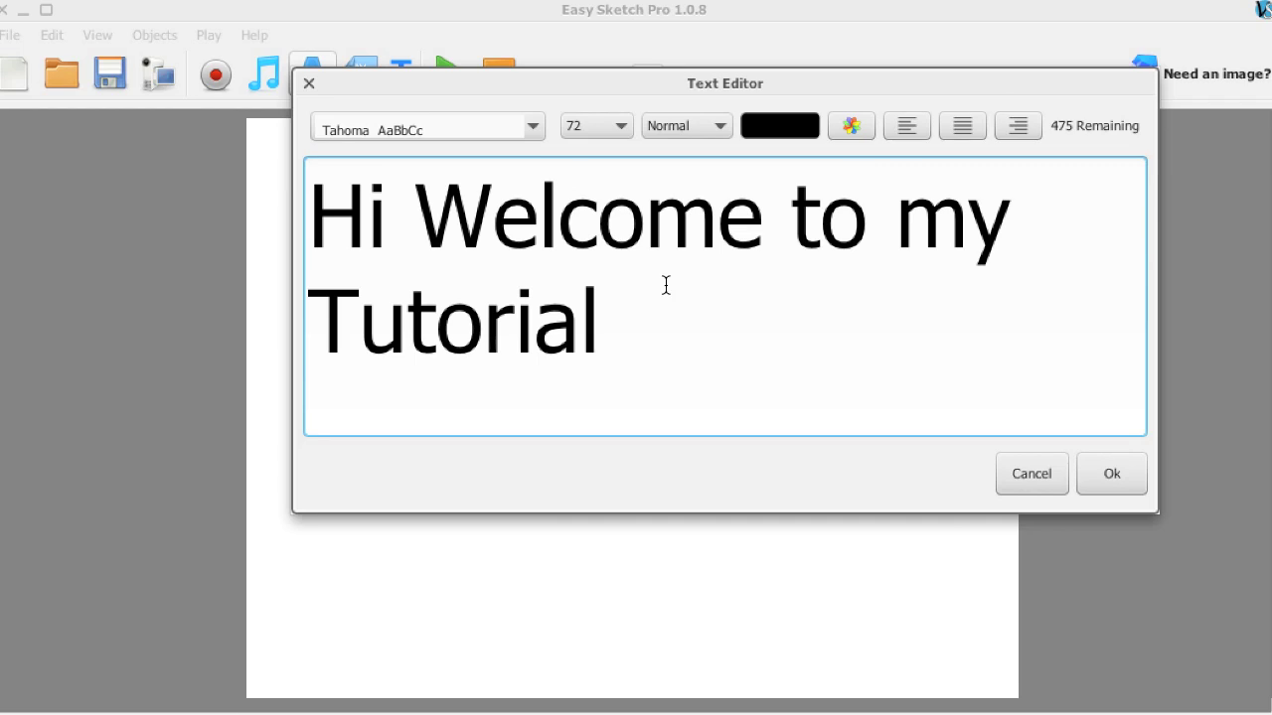
Select the welcome text and colour it blue
drag(665, 284, 242, 155)
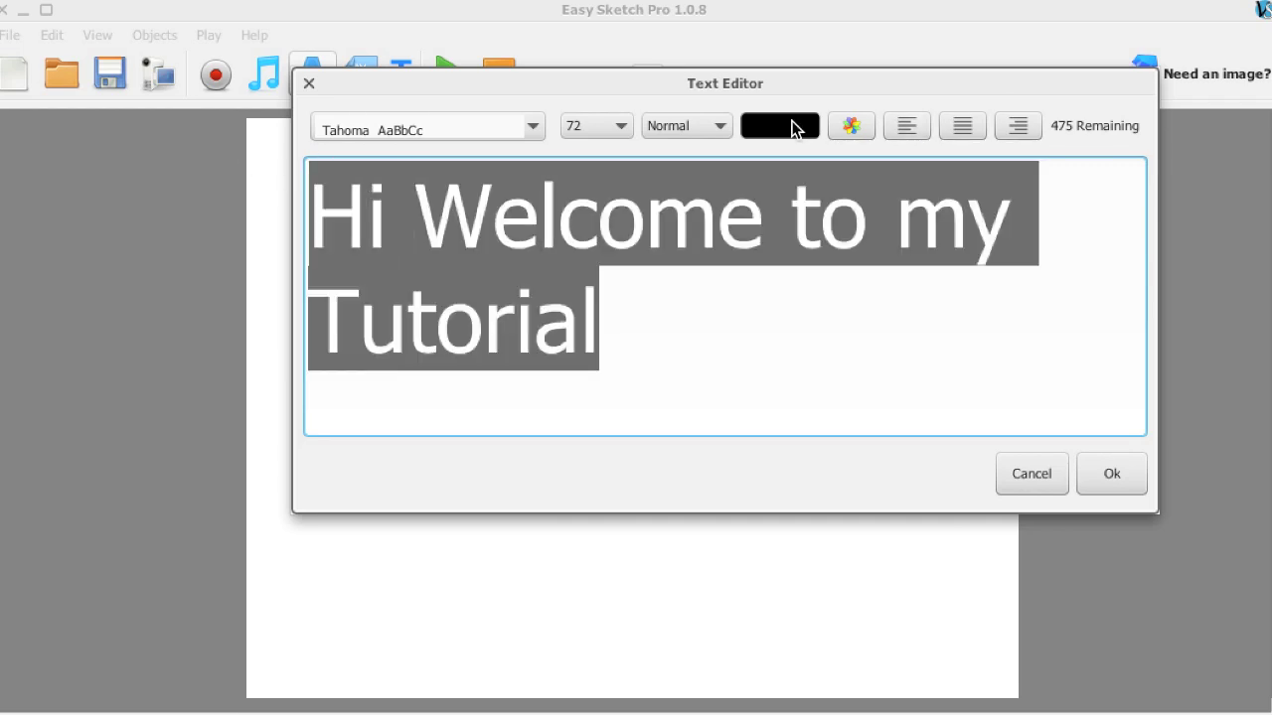
click(858, 135)
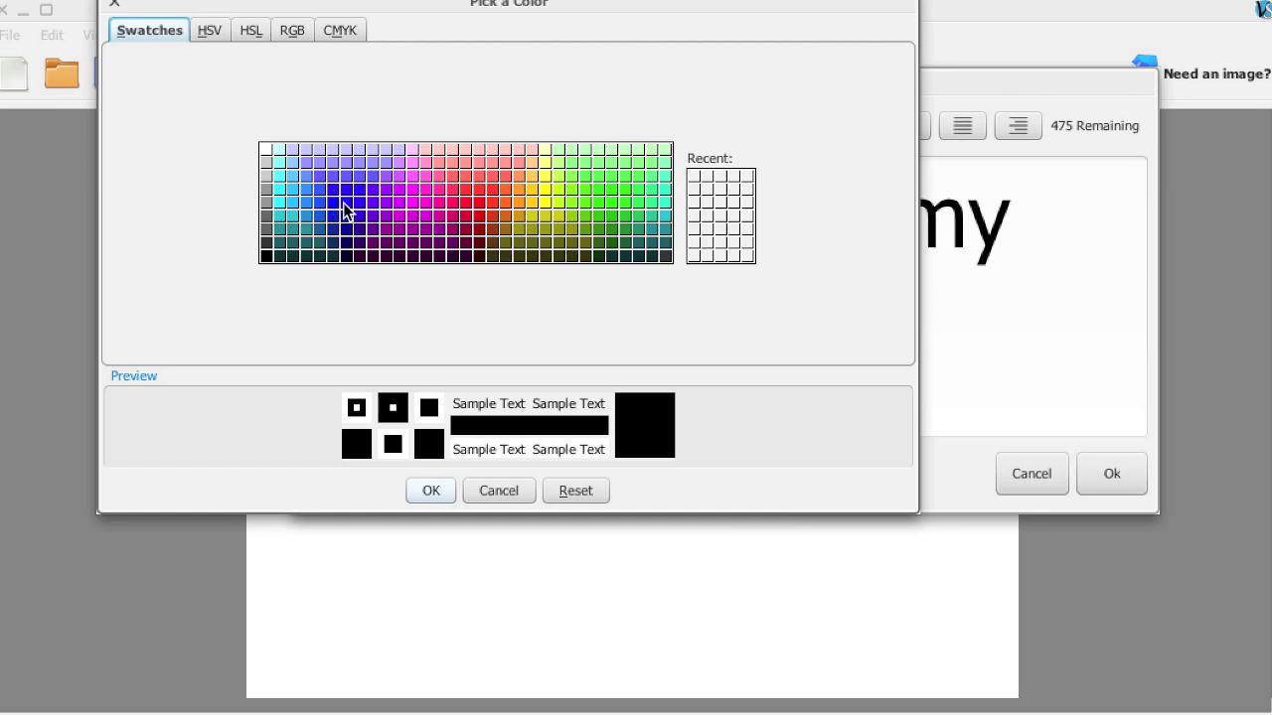
click(346, 203)
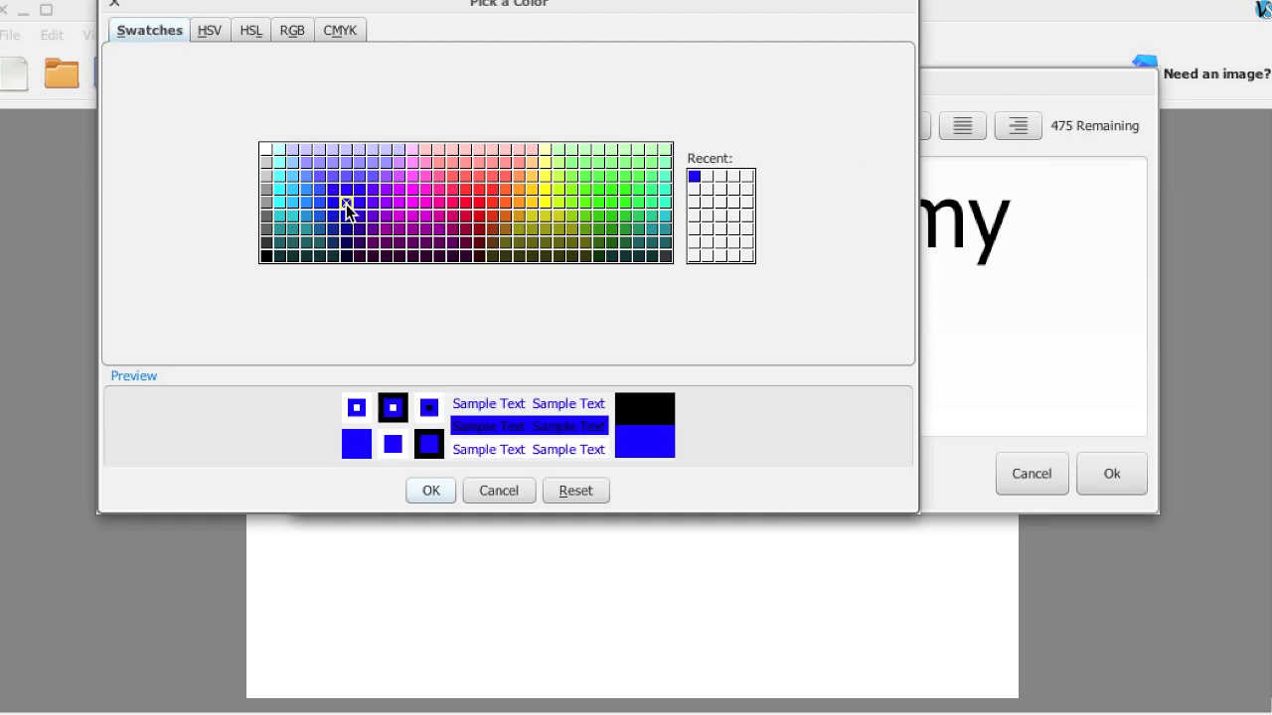
click(434, 491)
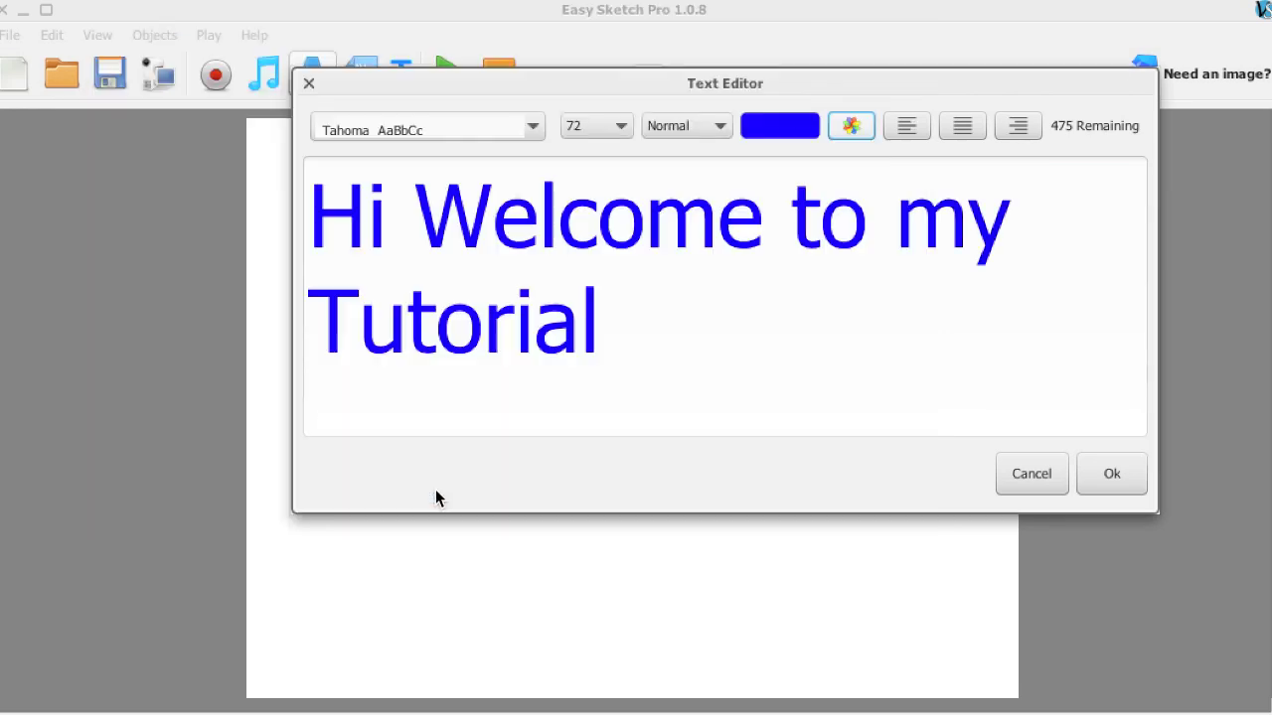
Set the welcome text's font to Zapfino and place it on the canvas
click(531, 143)
click(534, 127)
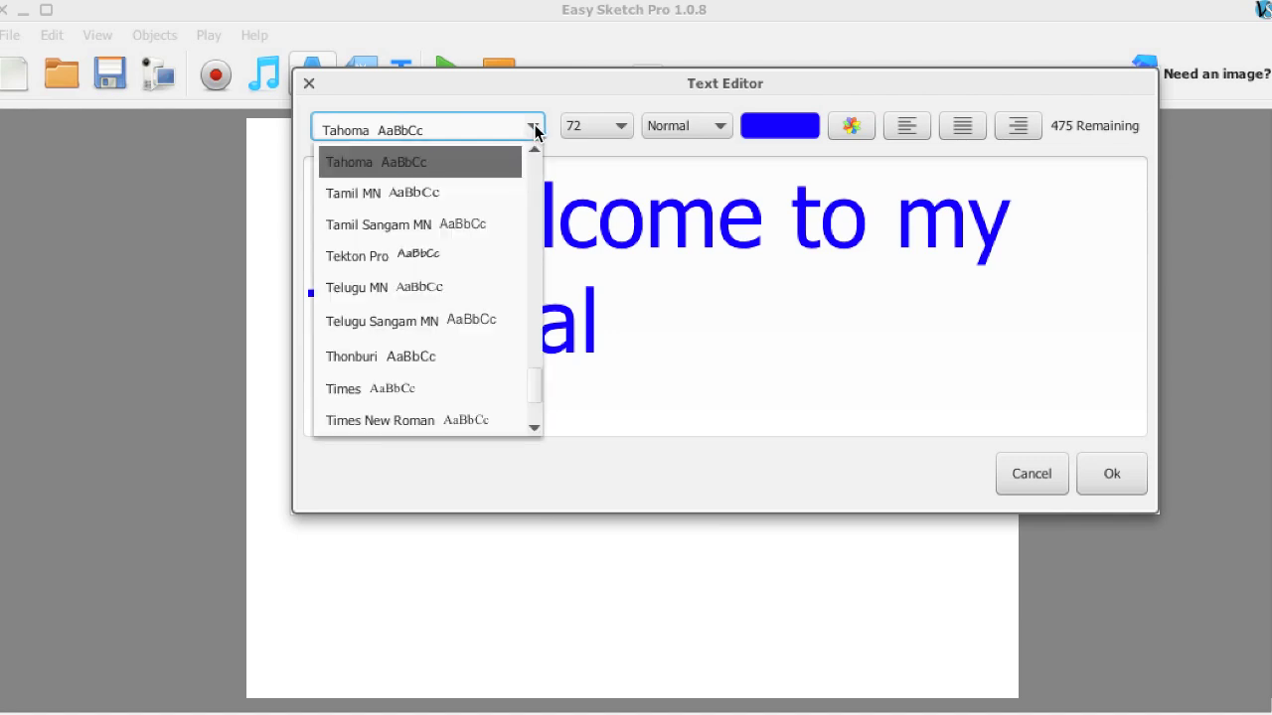
scroll(418, 338, down, 5)
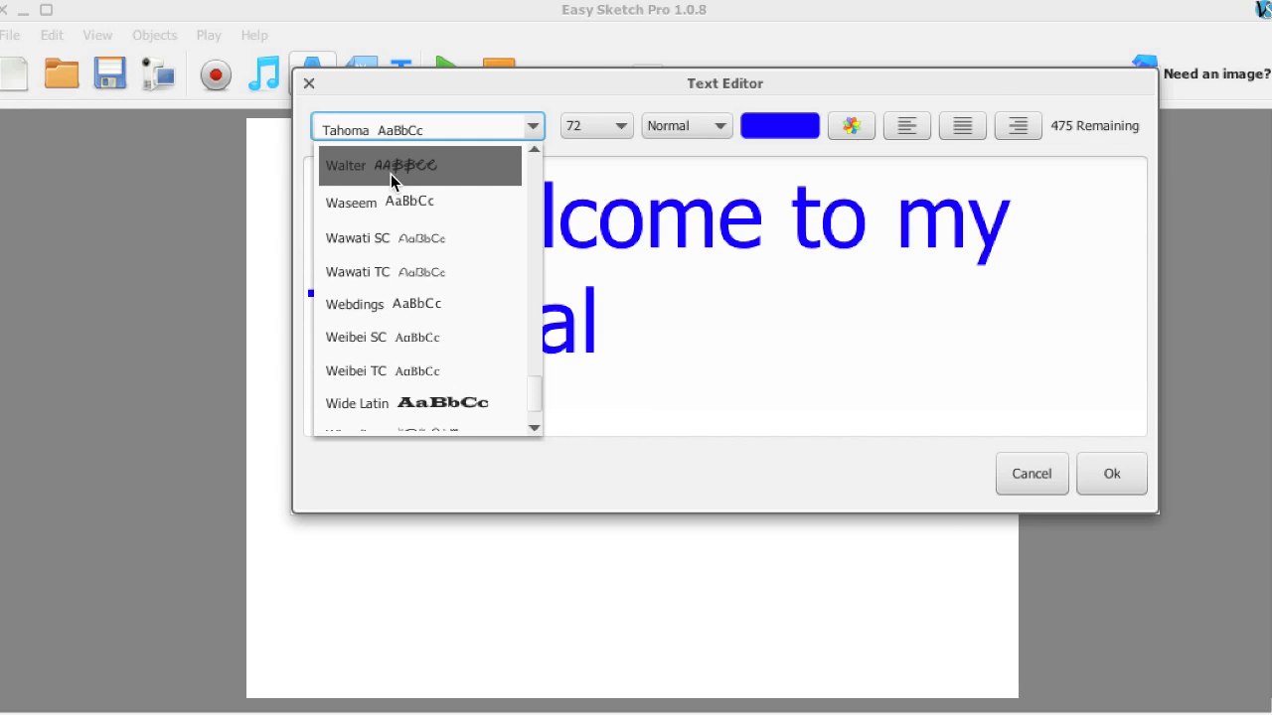
scroll(390, 174, down, 6)
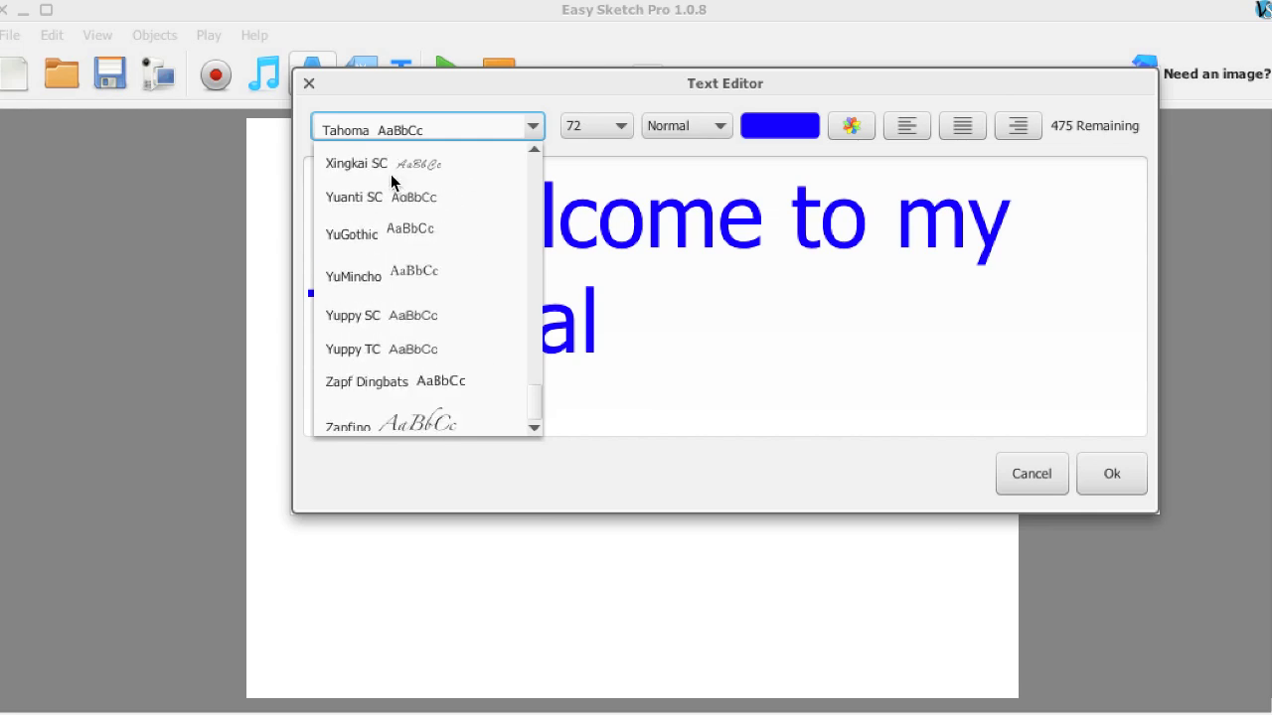
click(408, 420)
click(671, 420)
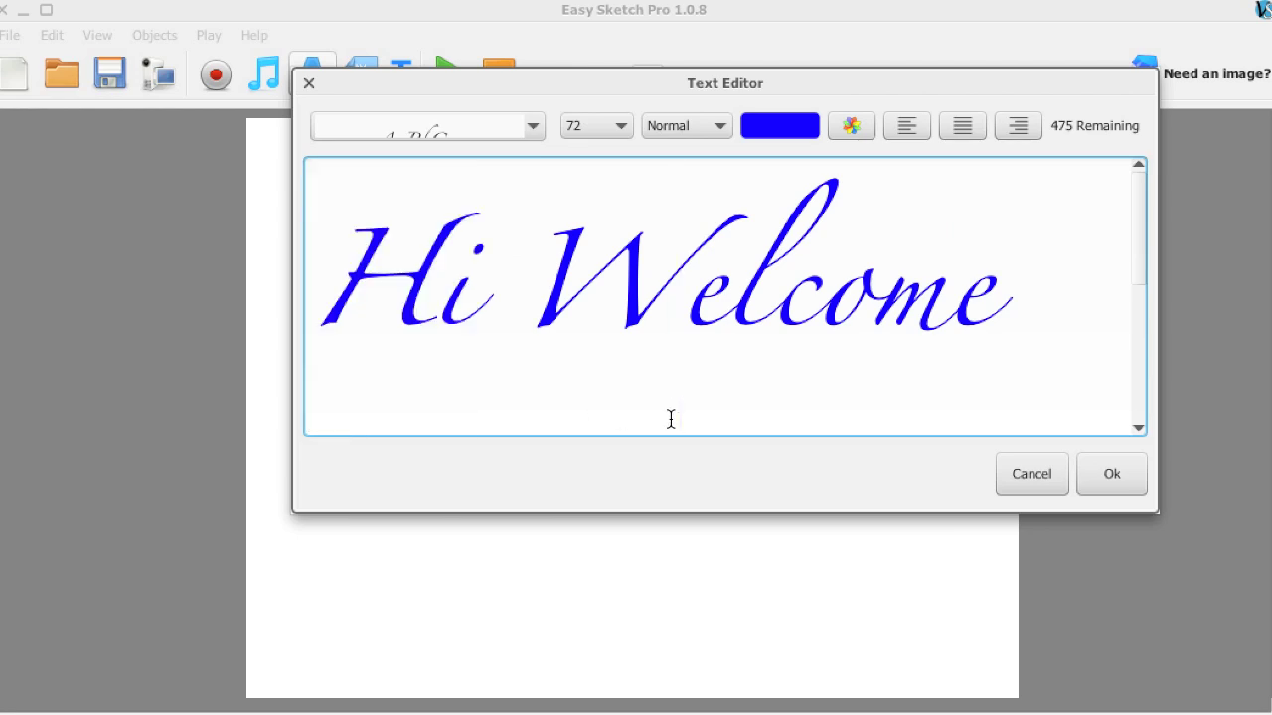
scroll(671, 420, down, 3)
click(1097, 473)
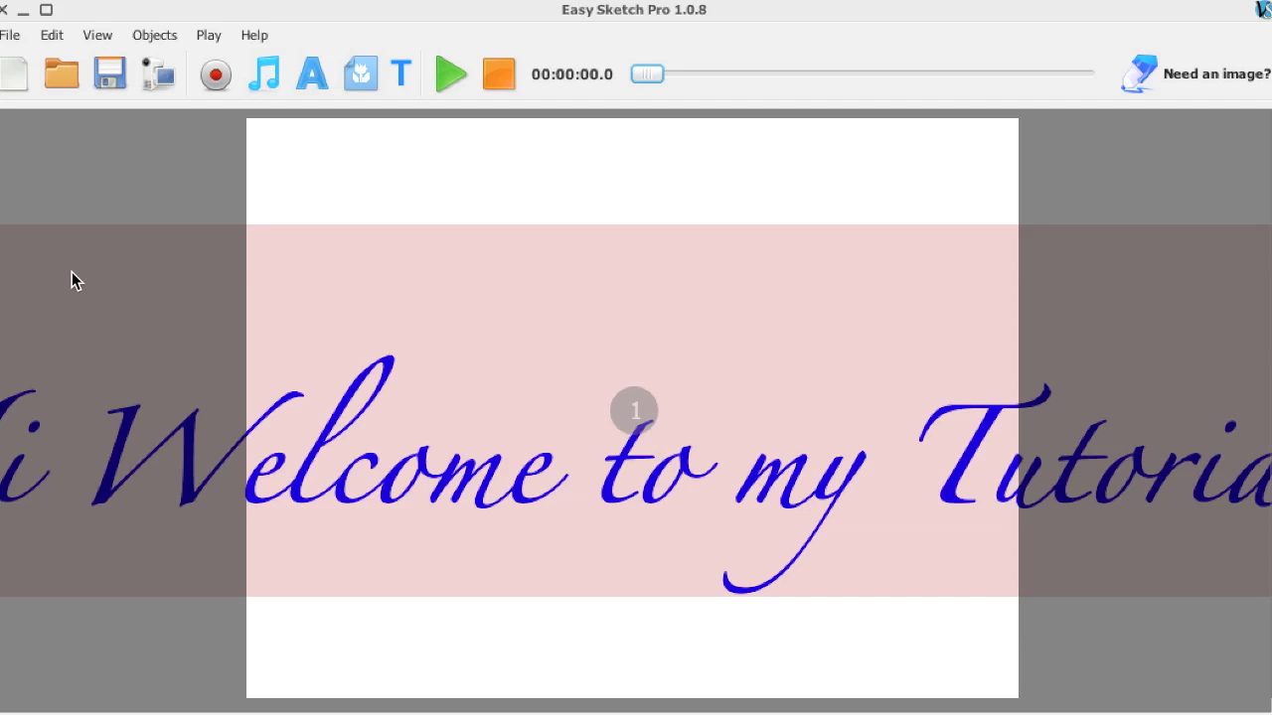
Shrink and tilt the welcome title, move it toward the top-left, and fix the camera
drag(59, 252, 266, 269)
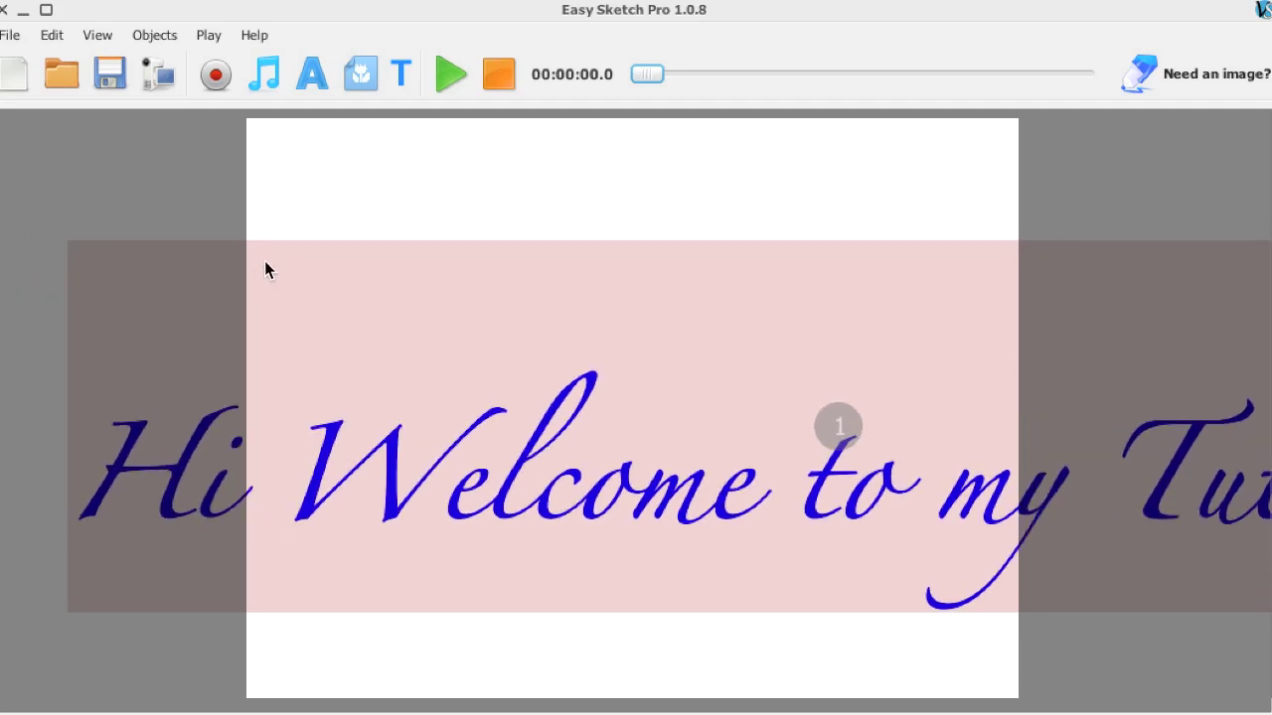
click(455, 343)
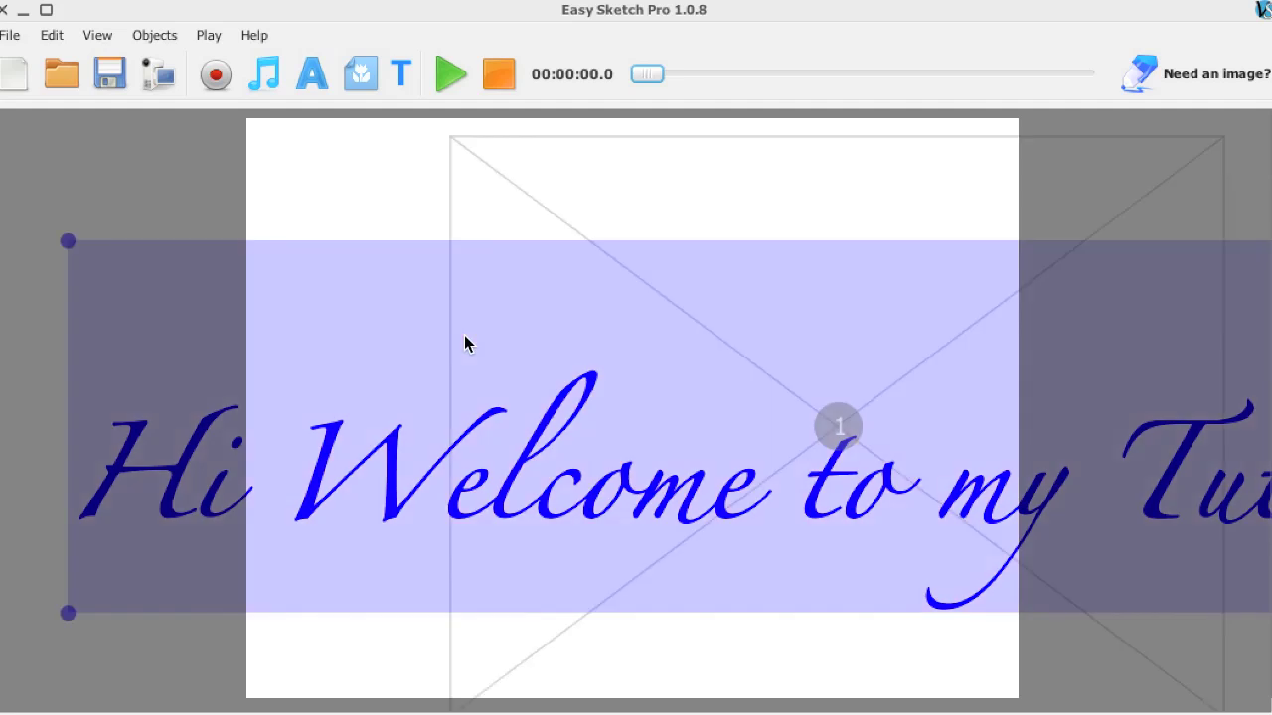
drag(70, 249, 565, 366)
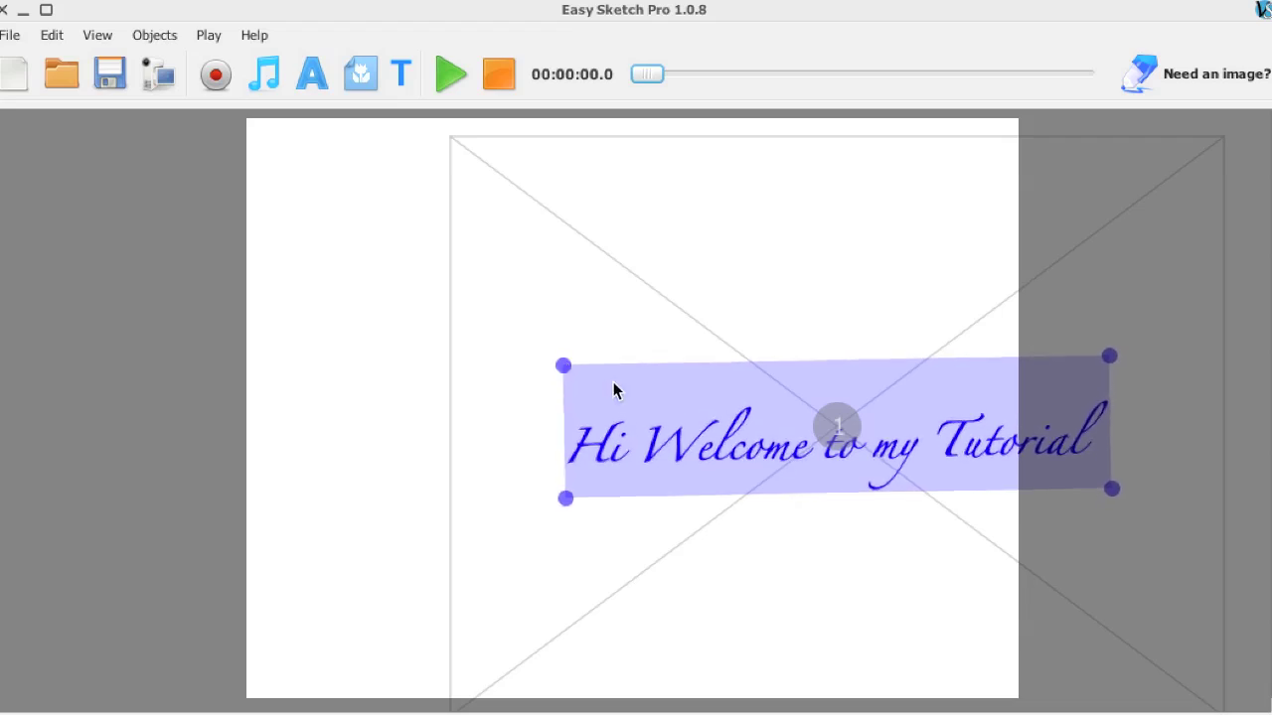
drag(669, 431, 432, 183)
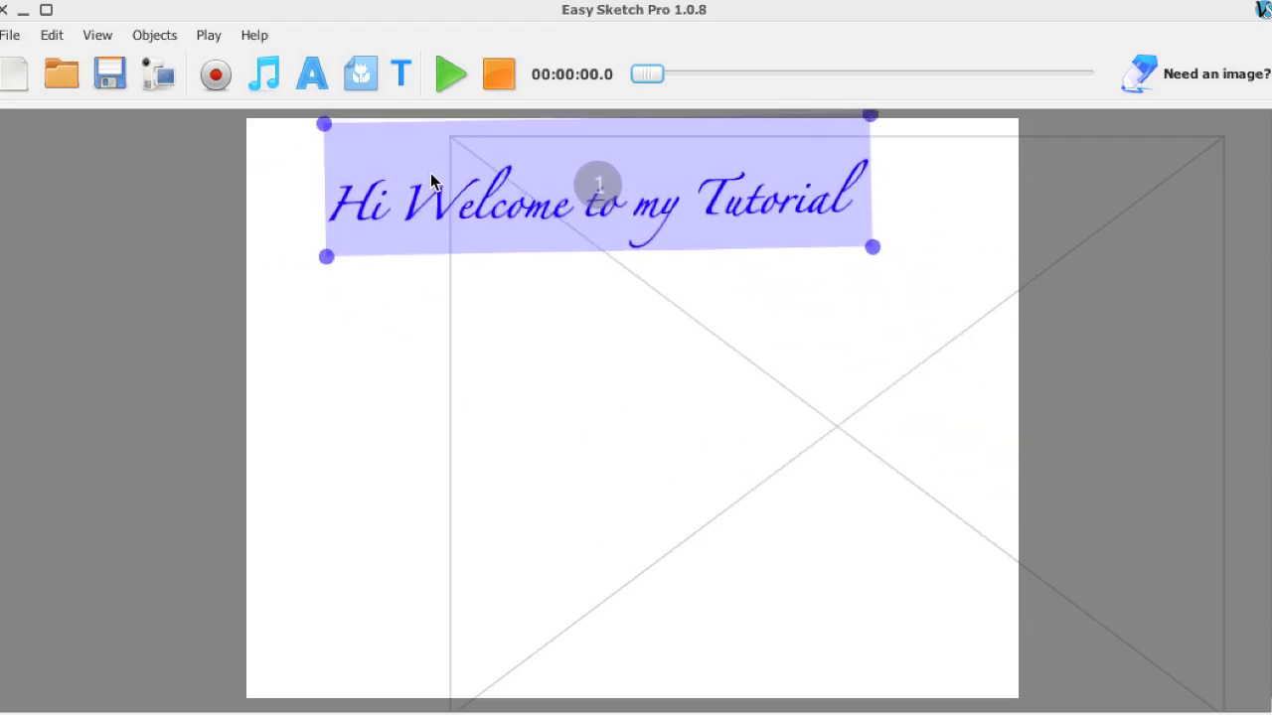
mouse_move(872, 248)
mouse_down()
mouse_move(866, 282)
mouse_move(825, 320)
mouse_move(877, 236)
mouse_move(874, 260)
mouse_move(869, 249)
mouse_up()
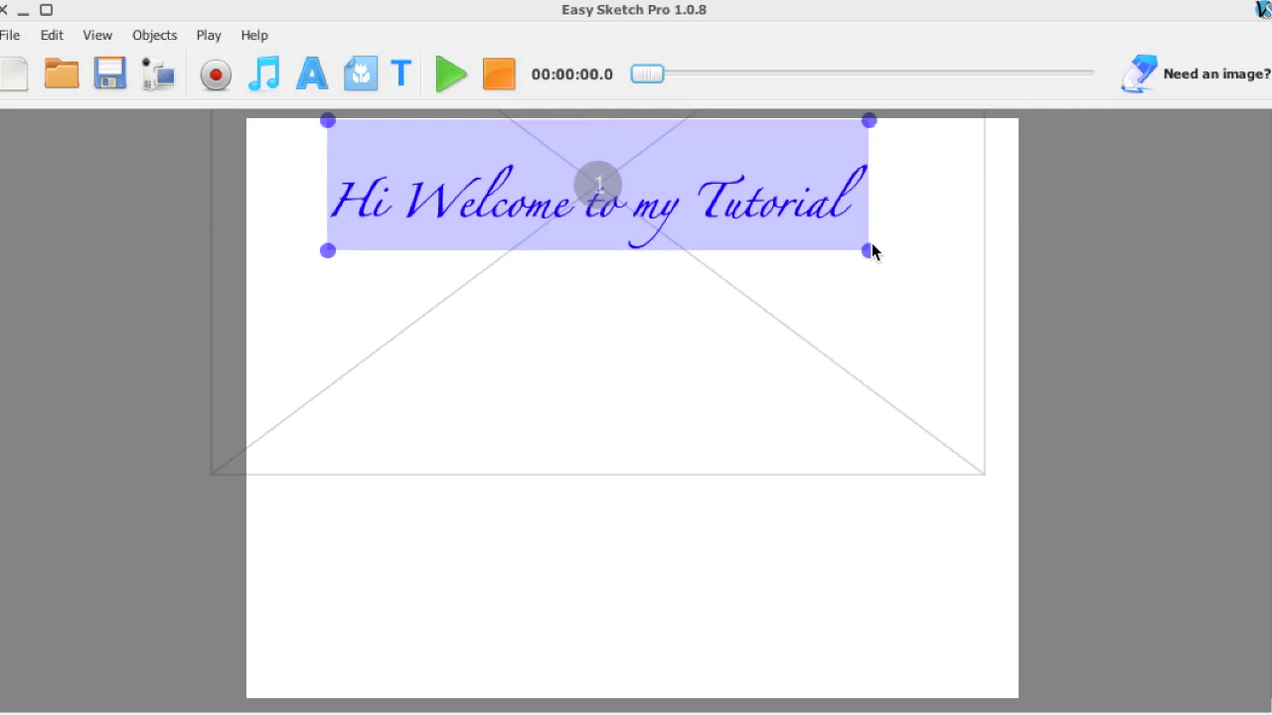
right_click(676, 211)
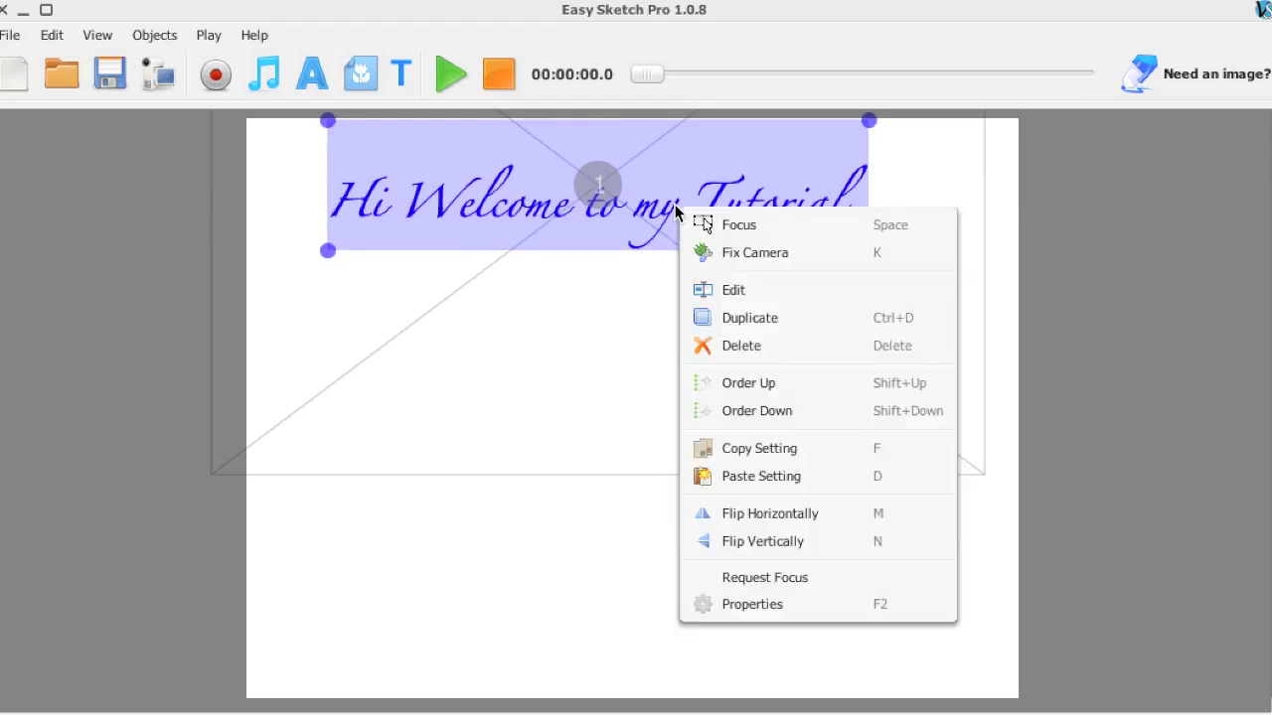
click(727, 249)
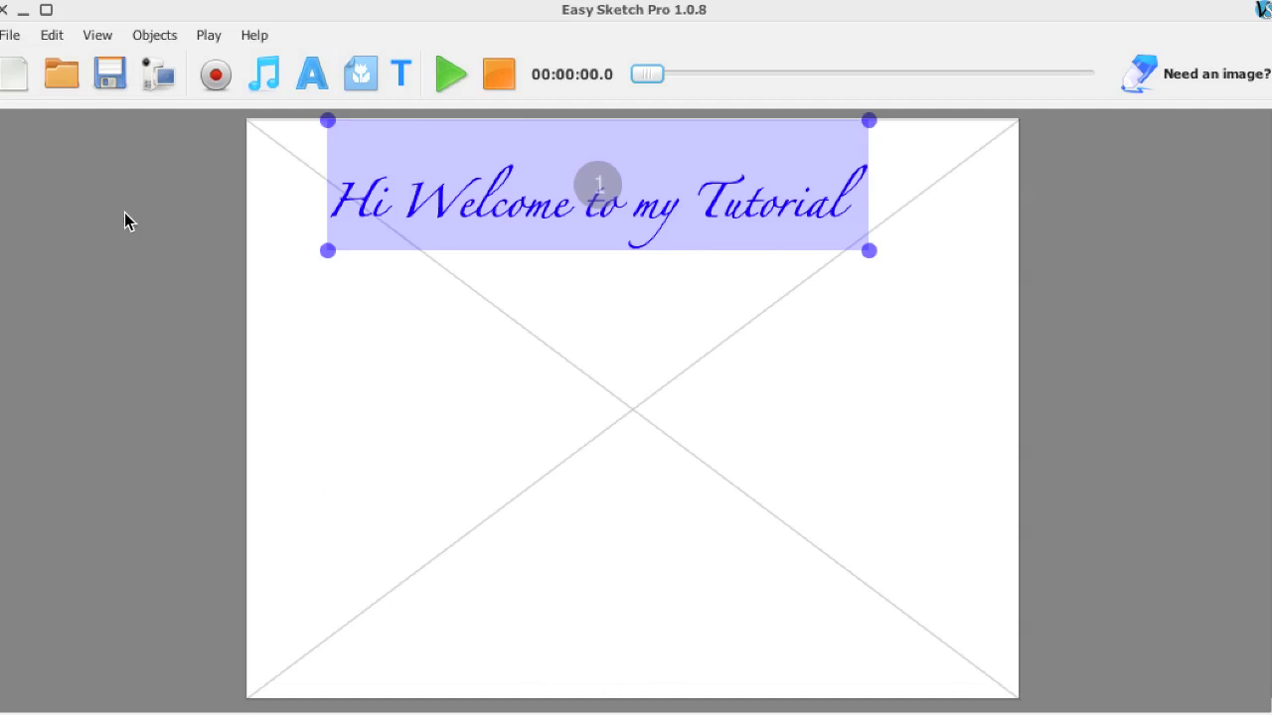
Centre the title along the canvas top and fix the camera to frame the whole canvas
drag(370, 178, 5, 164)
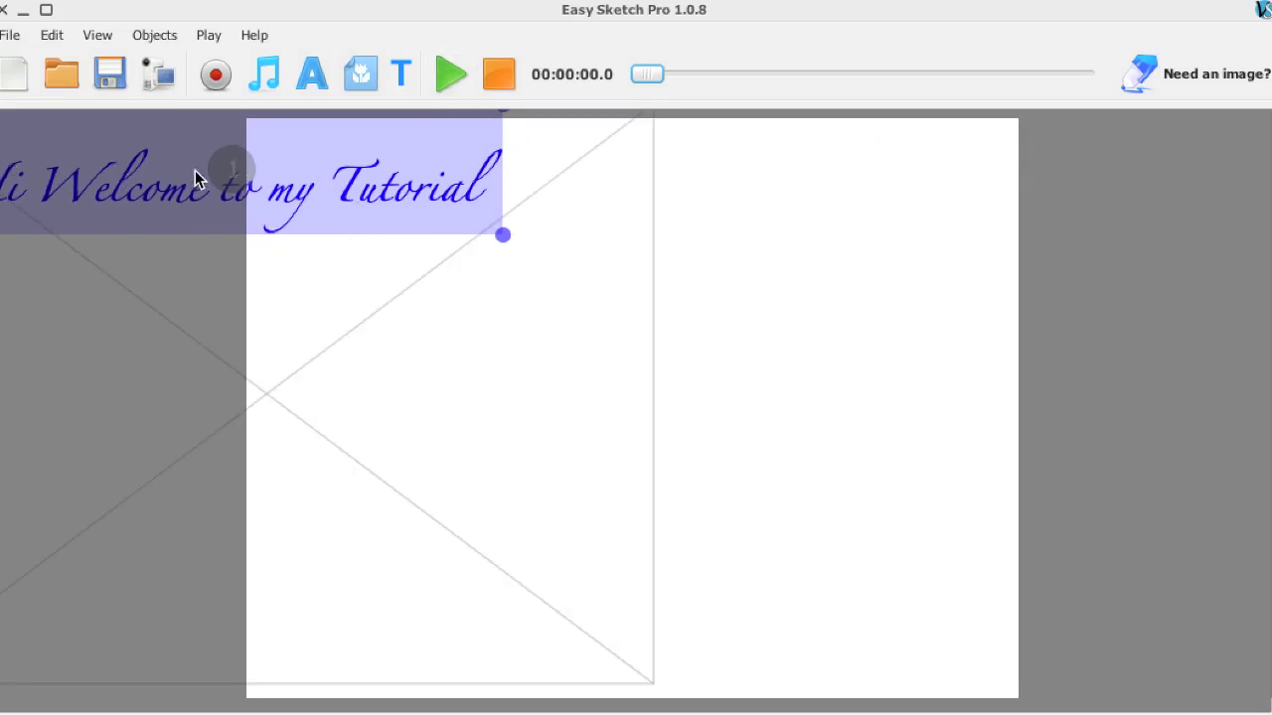
drag(194, 170, 534, 195)
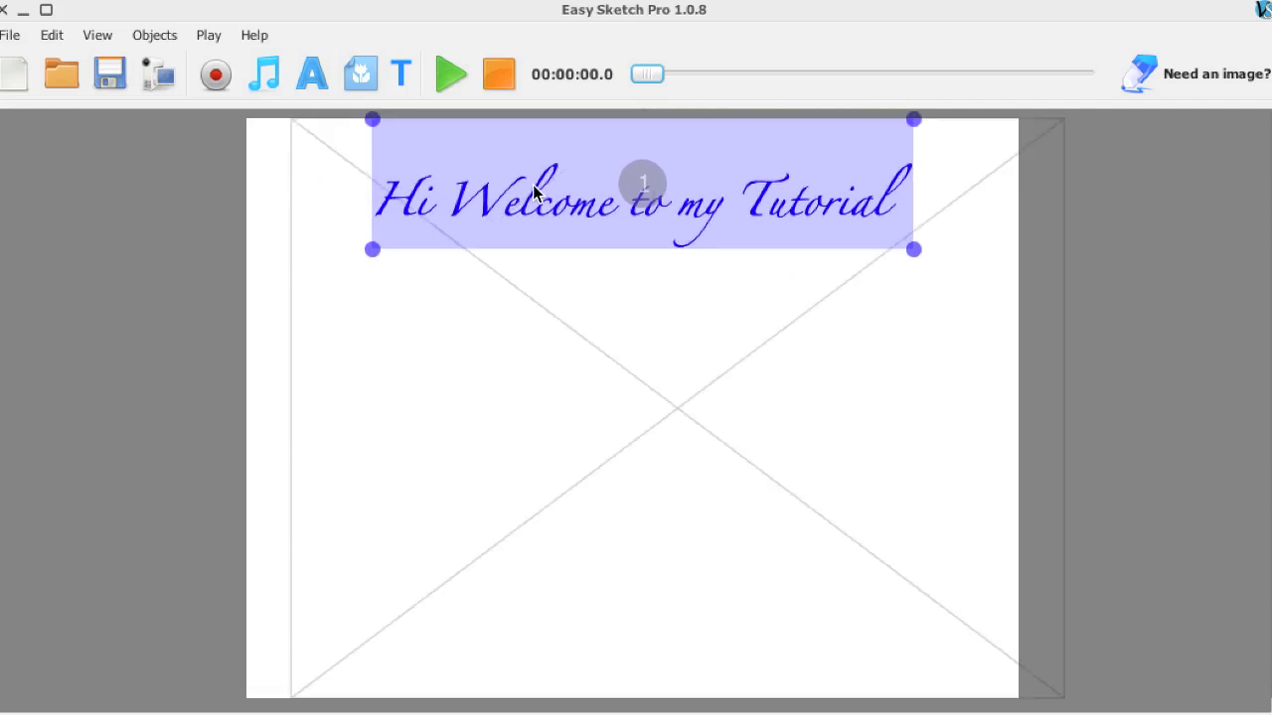
right_click(534, 192)
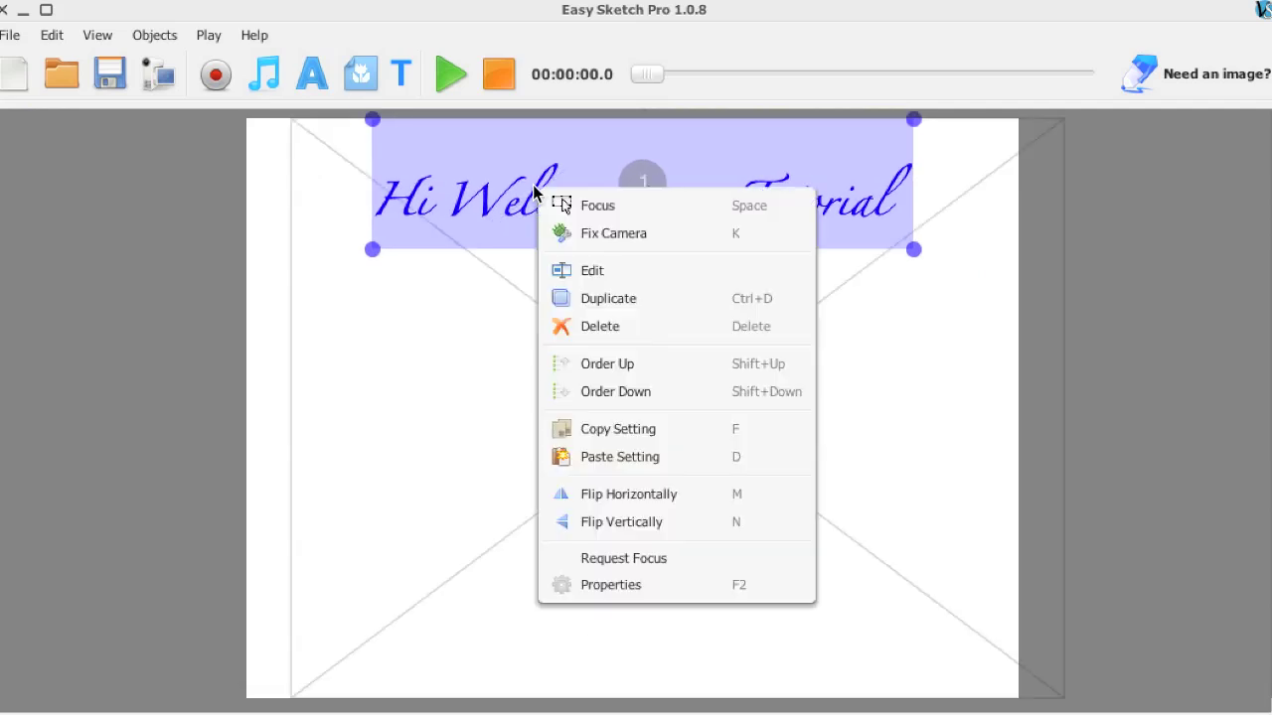
click(565, 234)
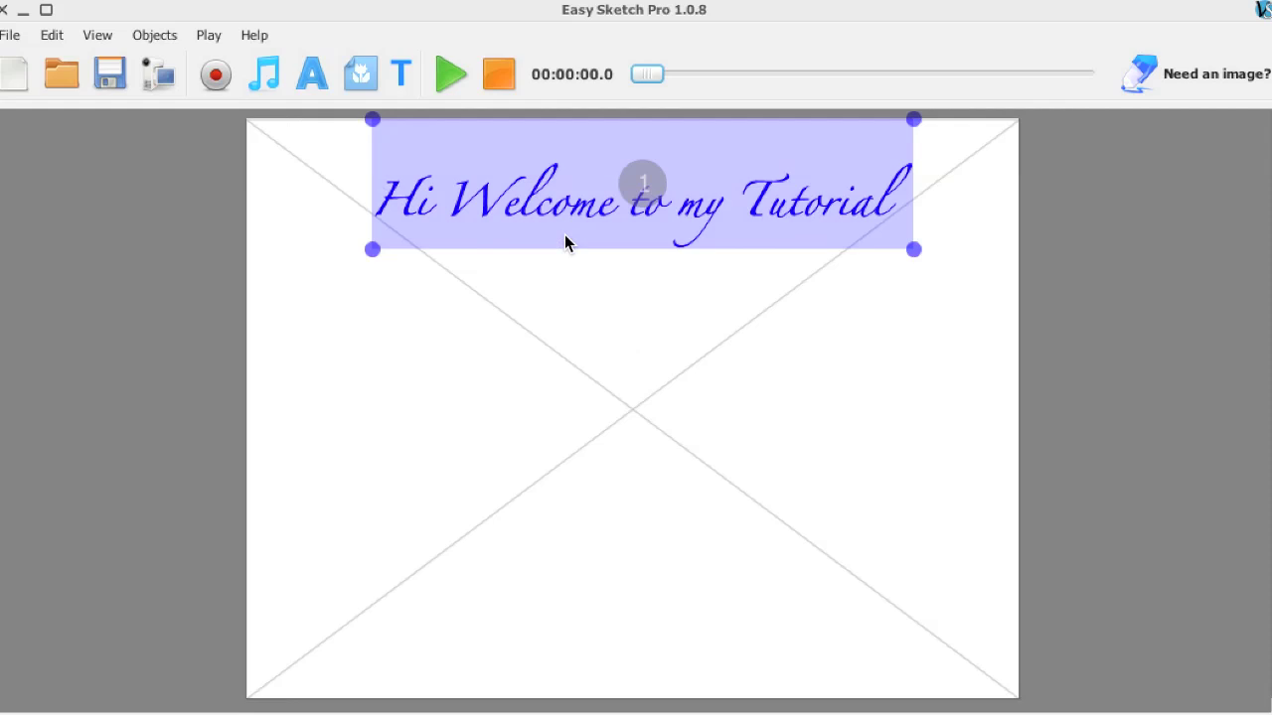
Browse the clip-art library's Restaurant, Real Estate, People and Everyday categories
click(359, 74)
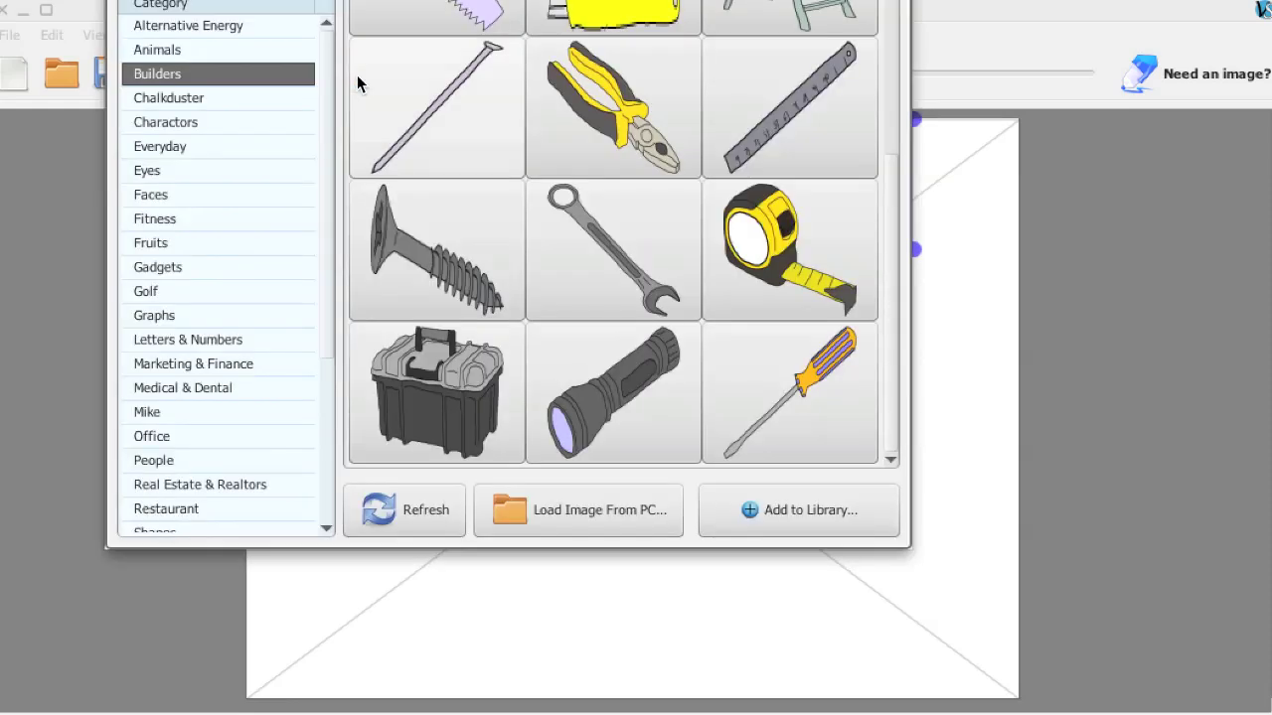
scroll(357, 75, up, 3)
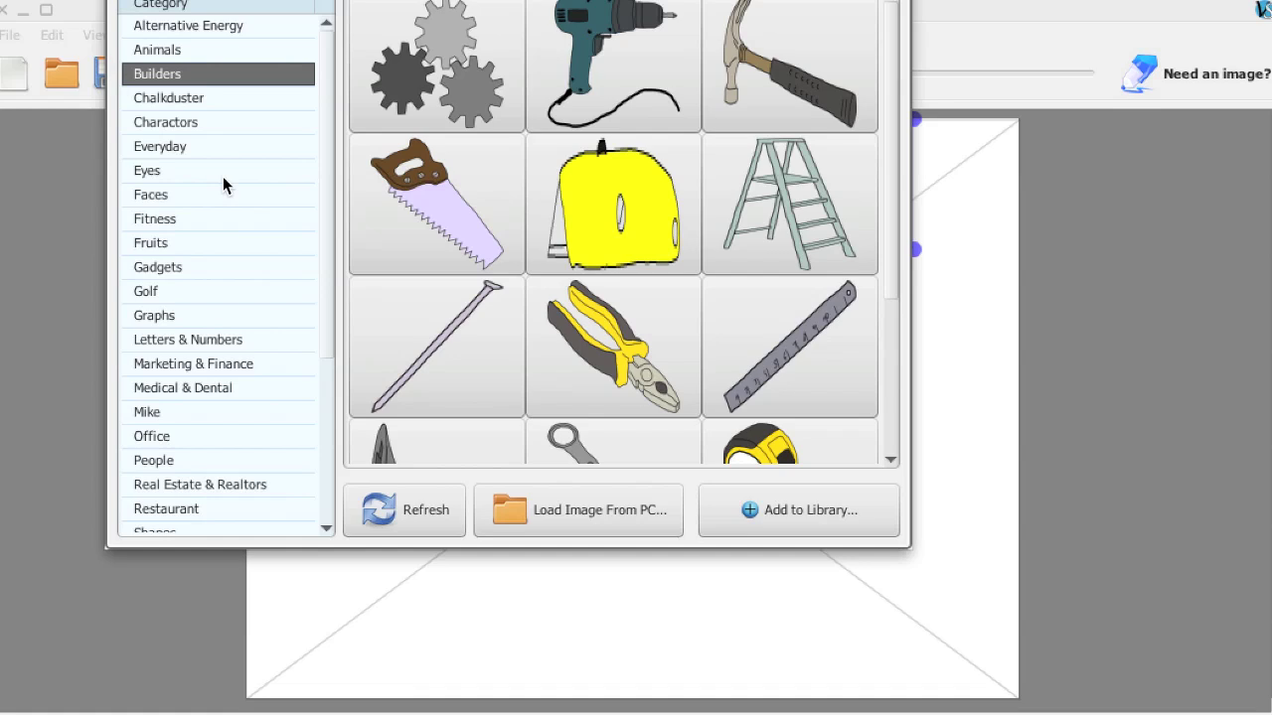
scroll(179, 370, down, 2)
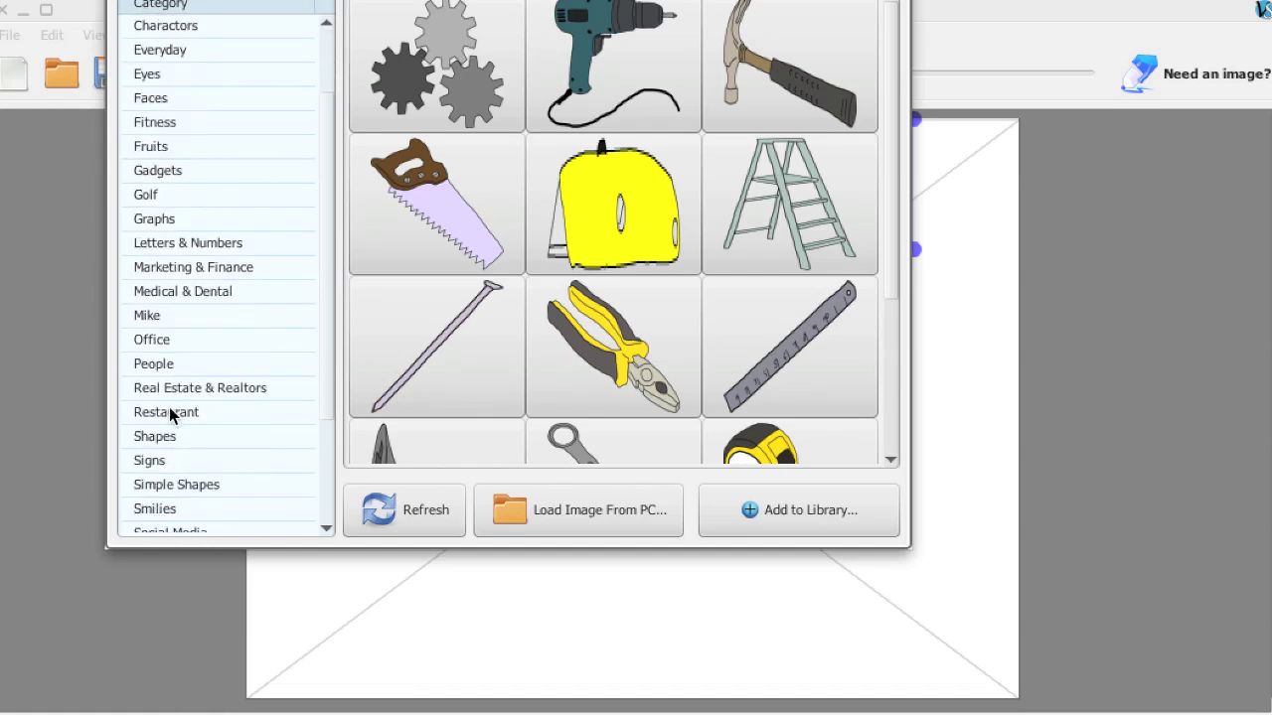
click(169, 413)
key(Down)
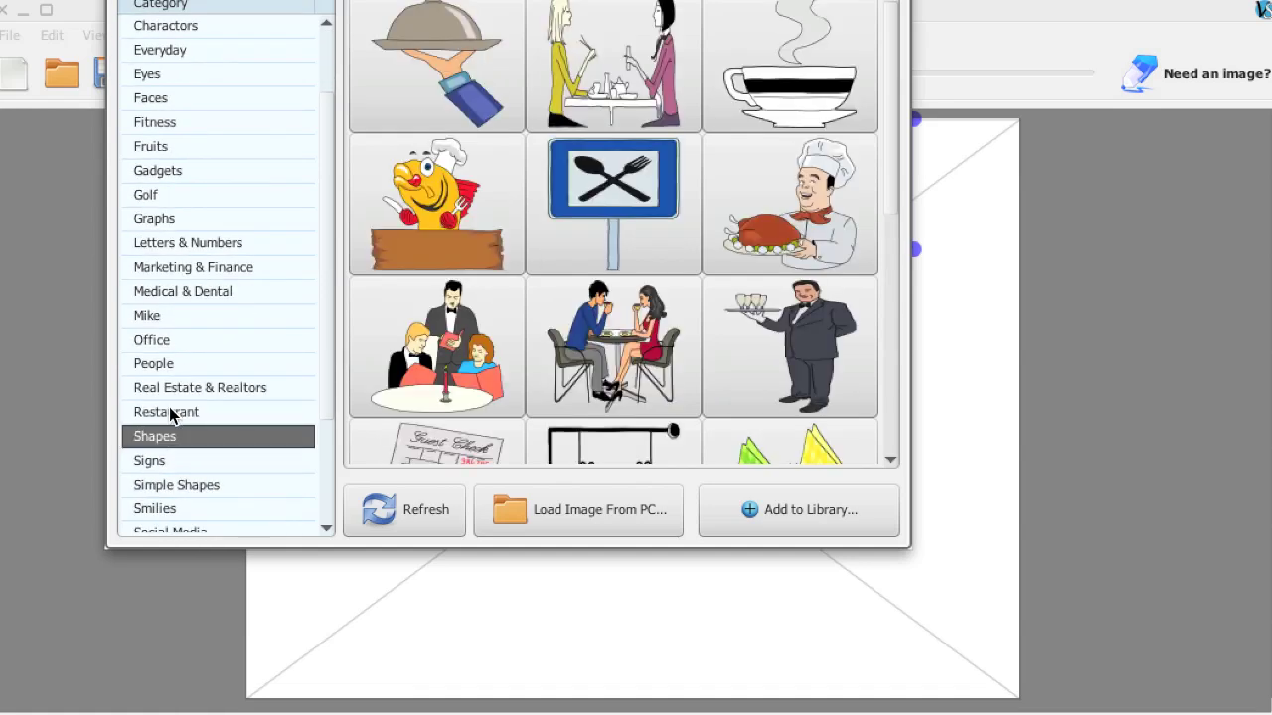
key(Up)
key(Up)
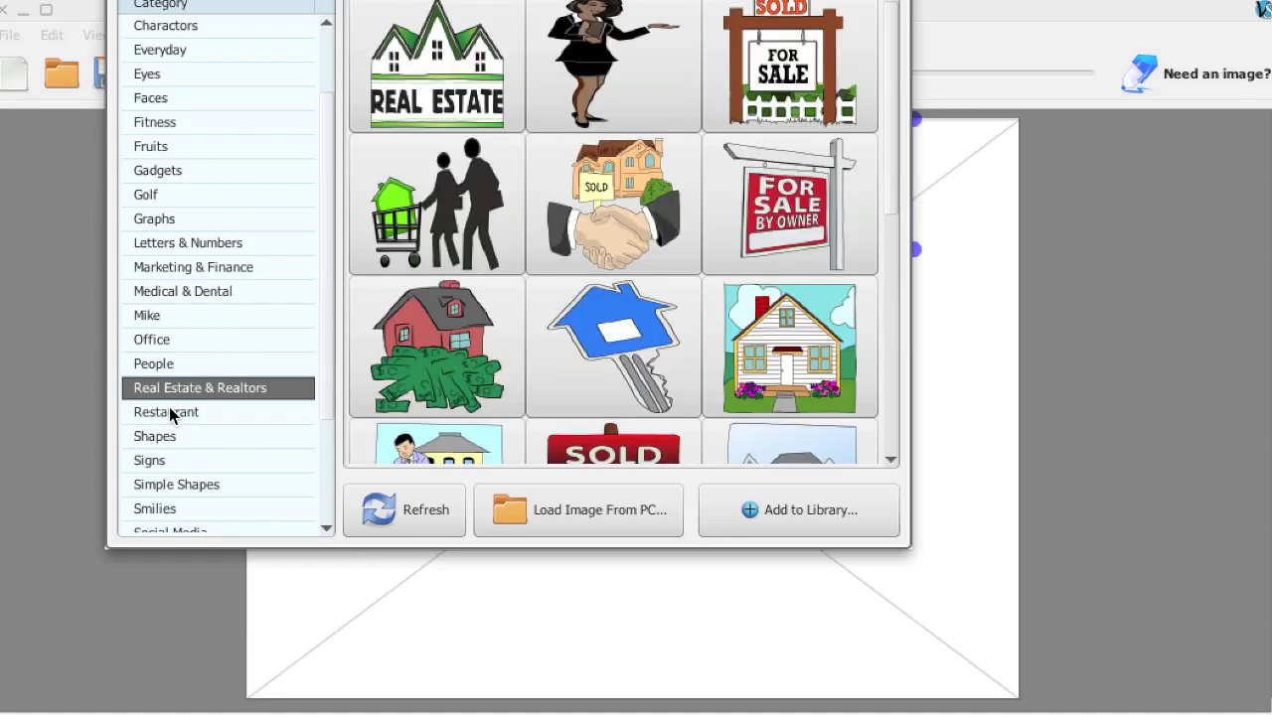
key(Up)
click(165, 310)
scroll(165, 308, up, 2)
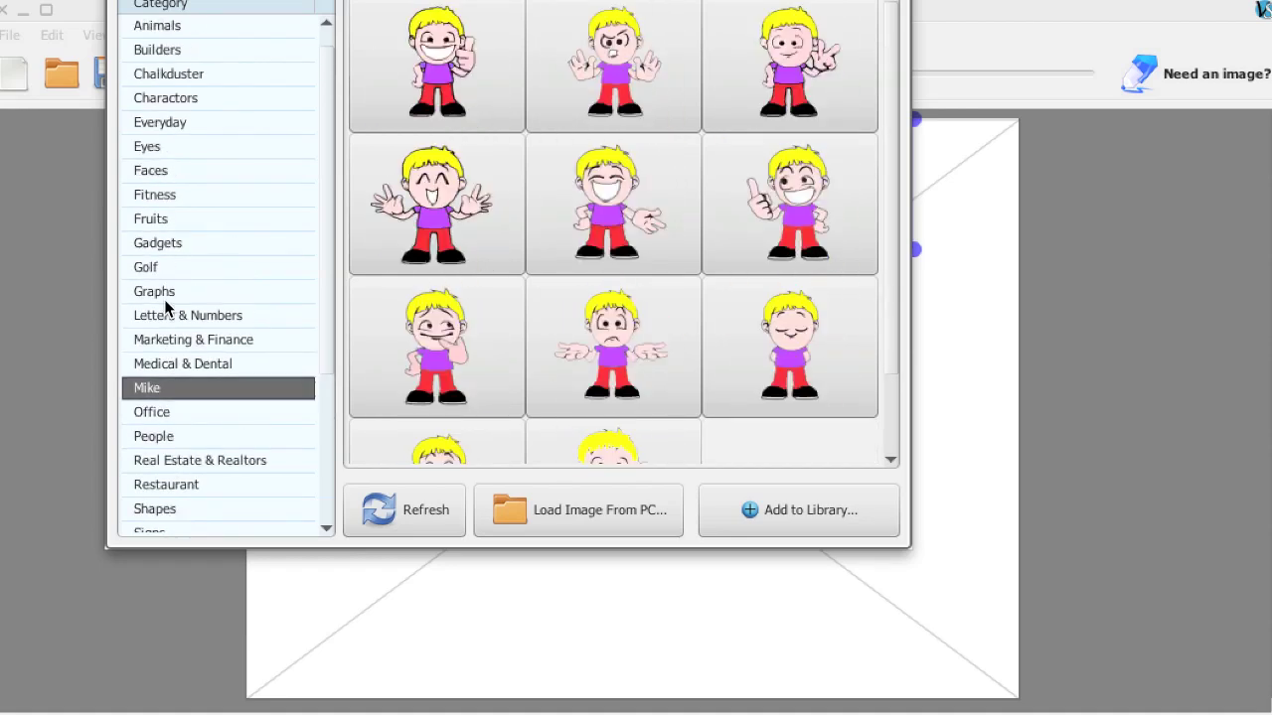
click(169, 149)
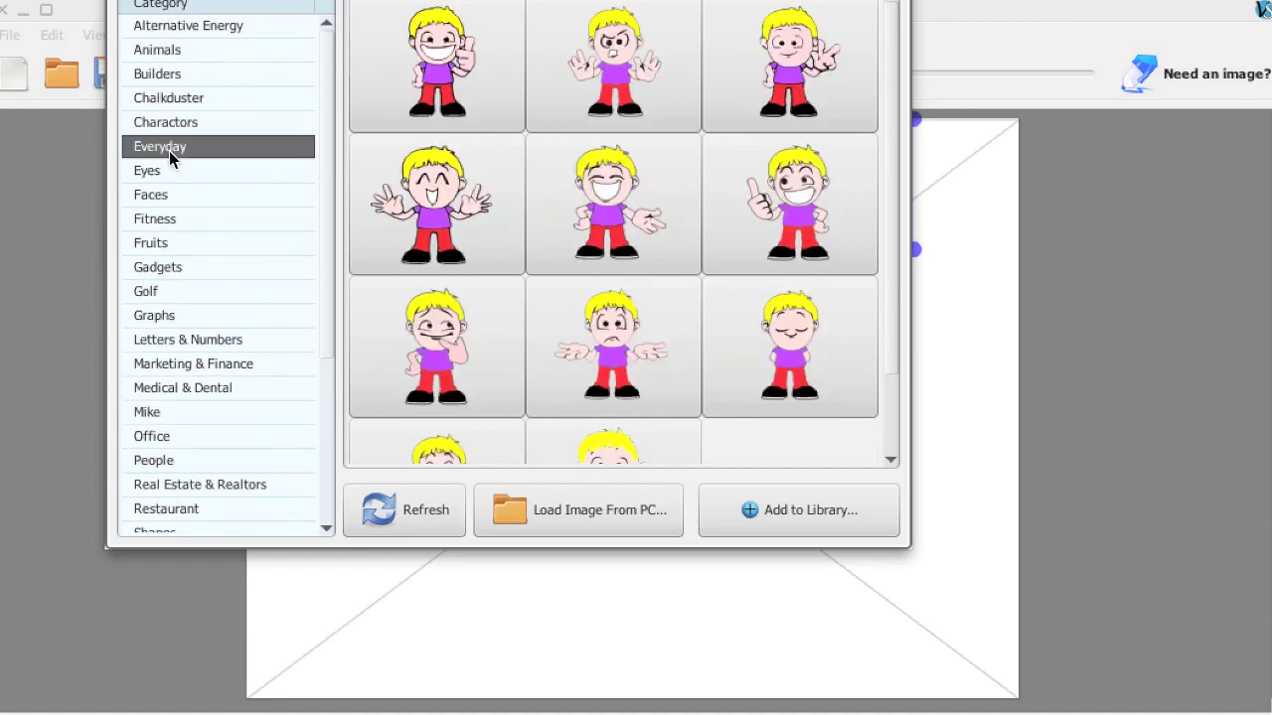
scroll(169, 151, down, 1)
Insert the wooden signboard-on-grass clip art from the Signs category
key(Down)
key(Down)
key(Down)
key(Down)
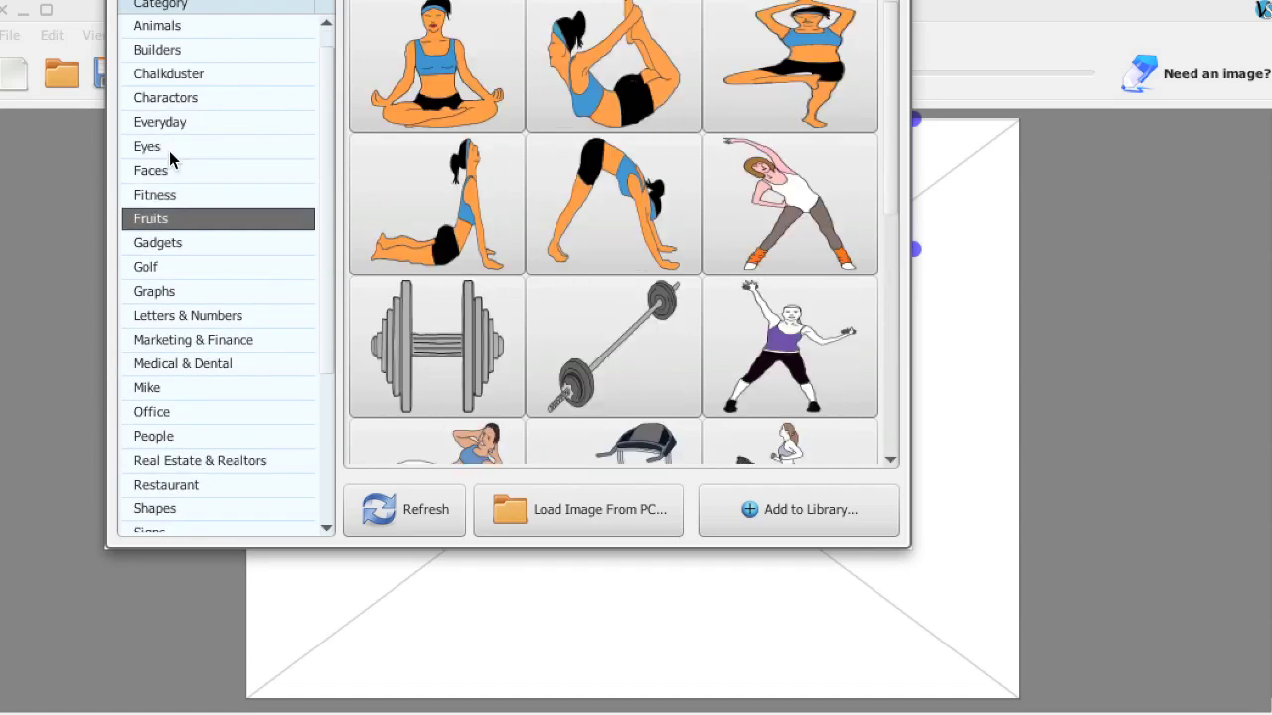
key(Down)
key(Down)
key(Down)
key(Down)
key(Down)
key(Down)
key(Down)
key(Down)
key(Down)
key(Down)
key(Down)
key(Down)
key(Down)
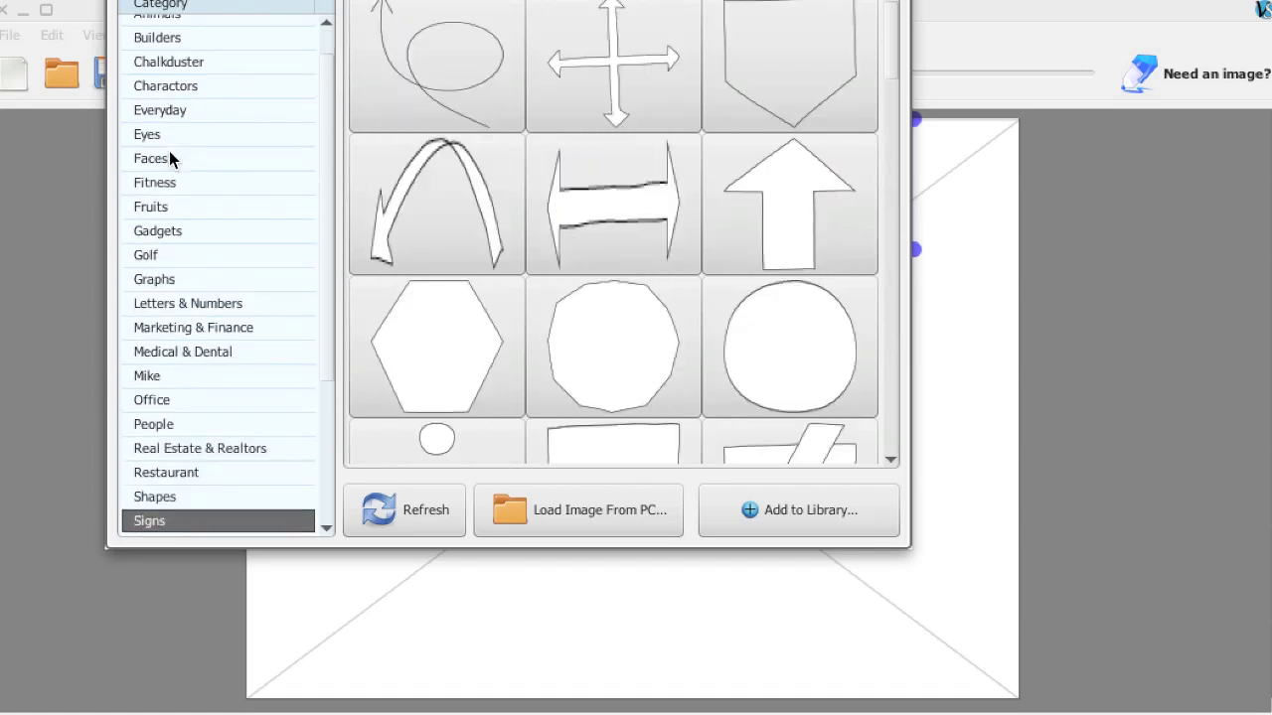
key(Down)
key(Up)
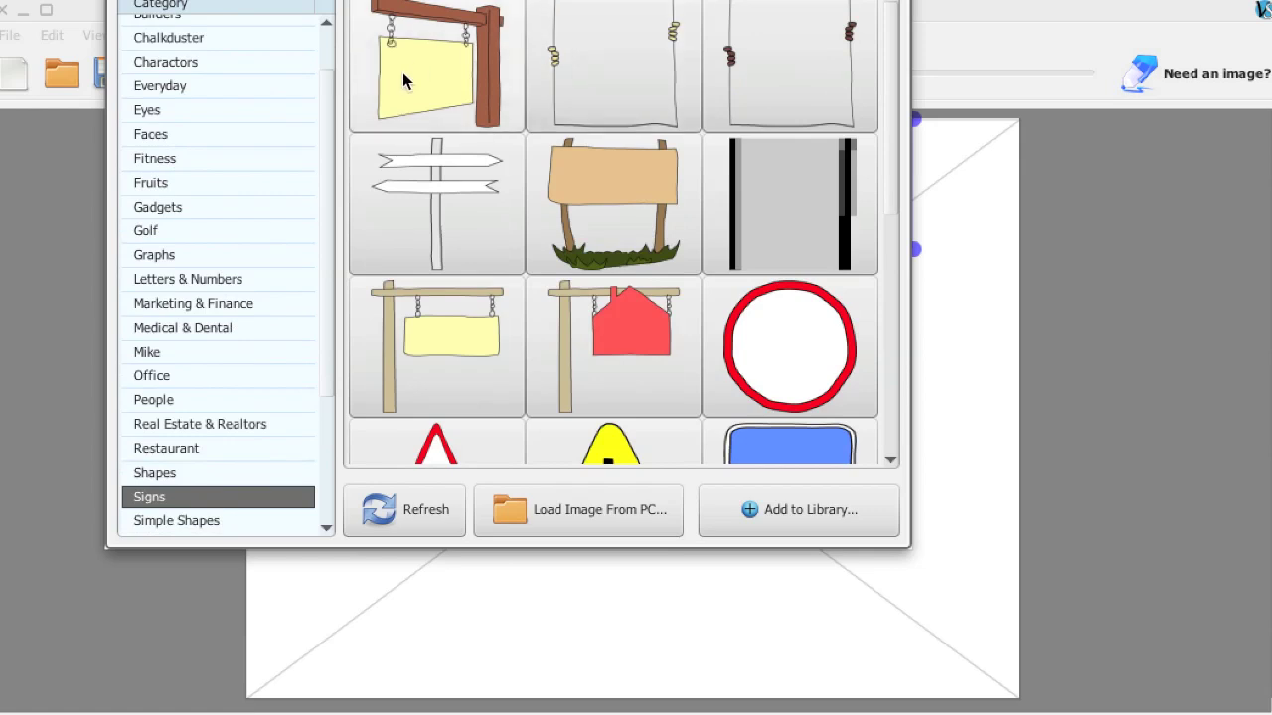
double_click(609, 201)
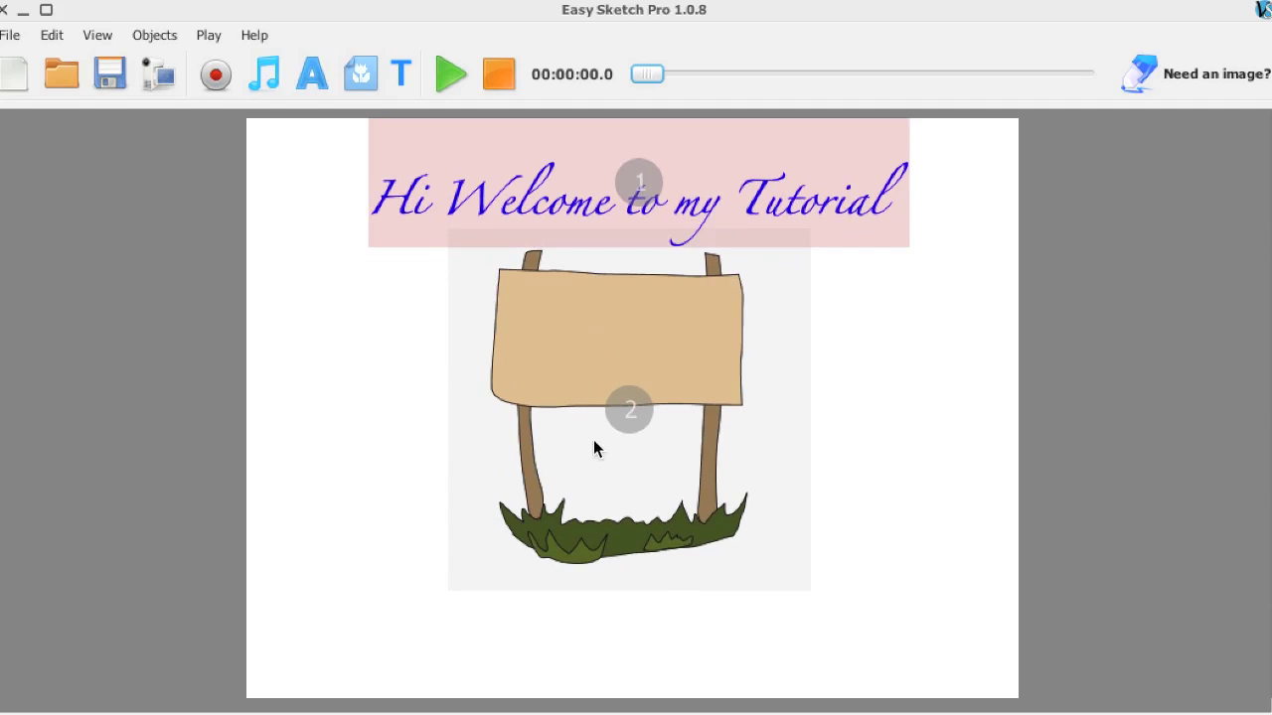
Move the wooden sign down and slightly left, centred beneath the welcome title
click(685, 350)
drag(686, 350, 696, 395)
click(915, 393)
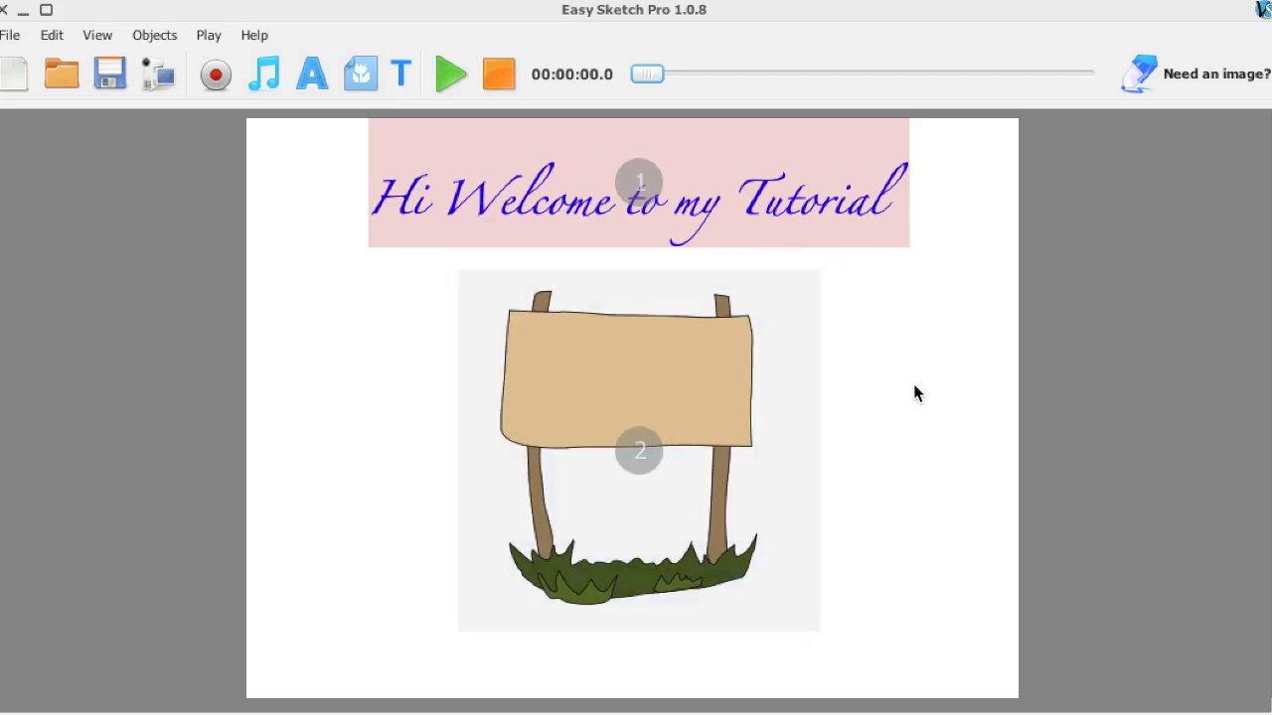
mouse_move(907, 337)
mouse_down()
mouse_move(888, 423)
mouse_move(913, 329)
mouse_up()
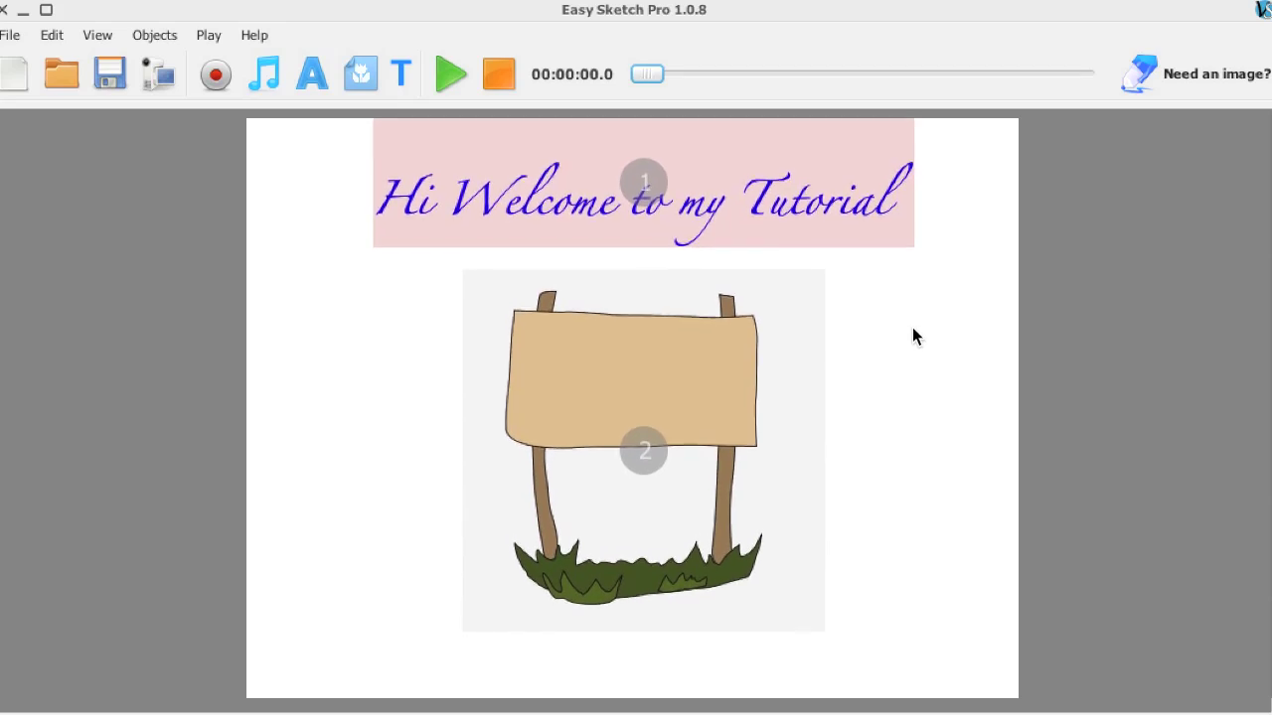
click(726, 388)
drag(725, 388, 711, 414)
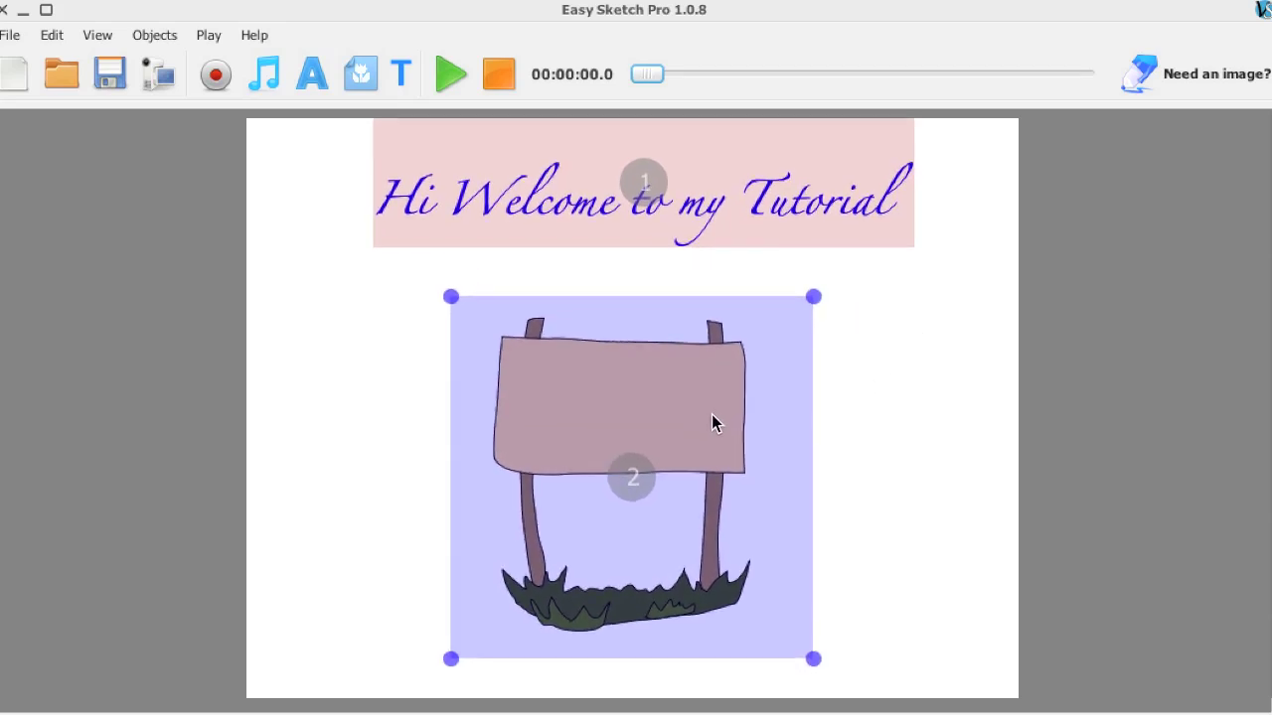
click(592, 402)
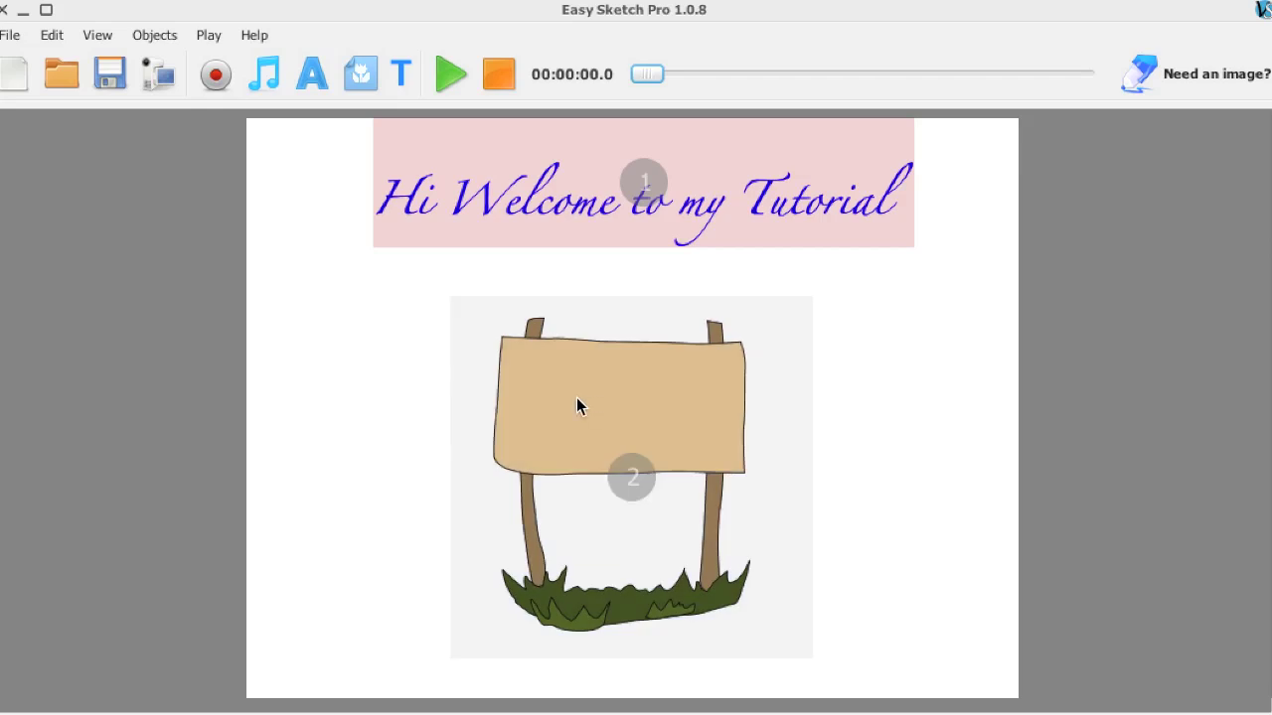
click(315, 85)
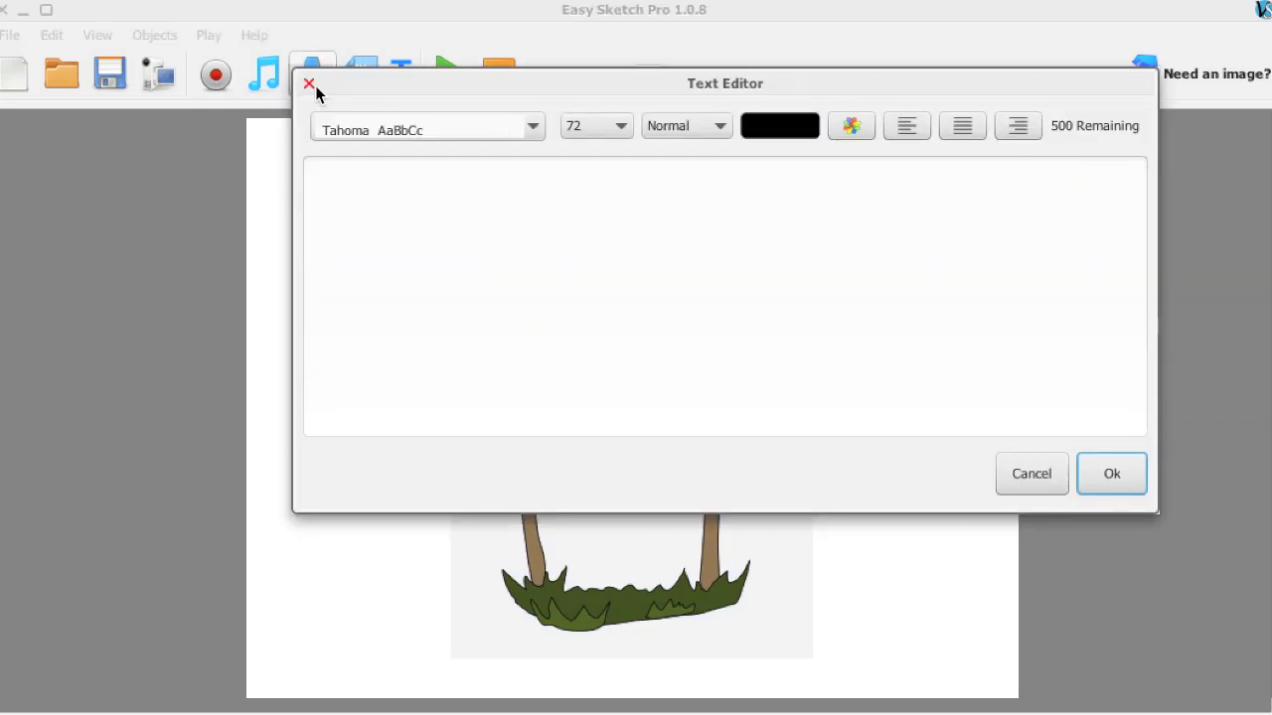
Add 'Of Easy Sketch Pro' as 32-point Tahoma text over the signboard
click(402, 227)
text(S)
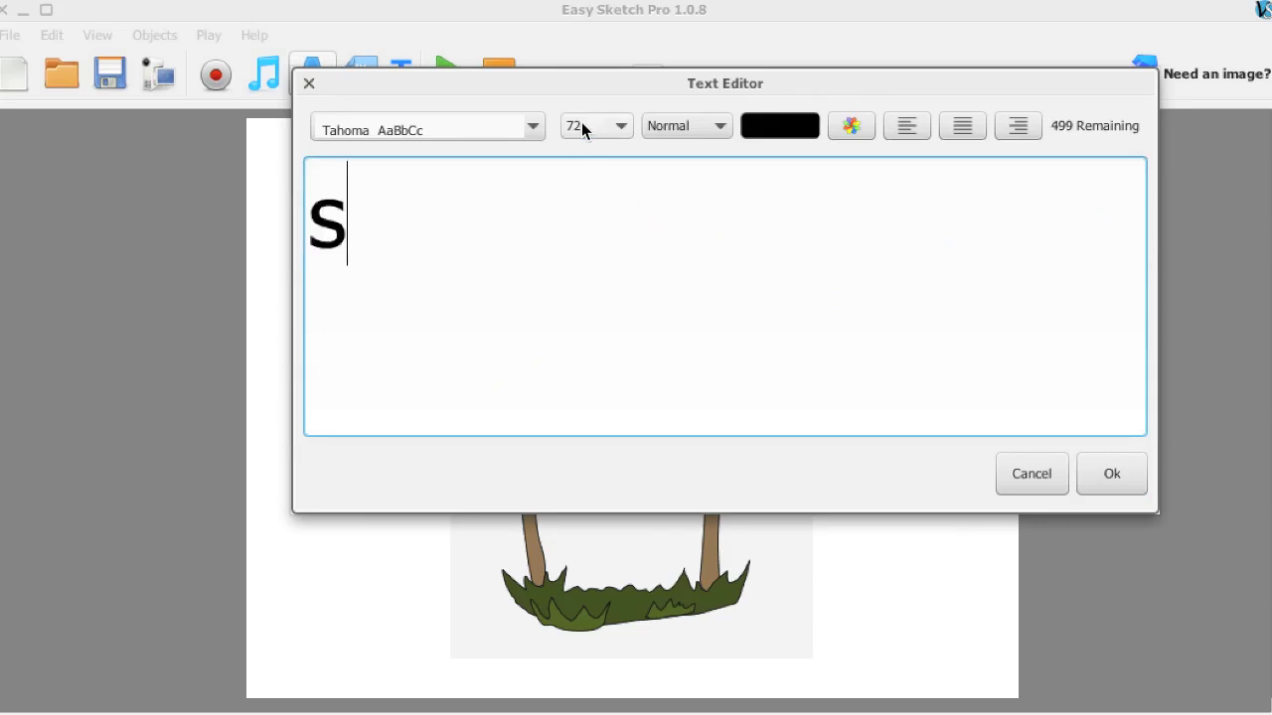
key(BackSpace)
click(582, 125)
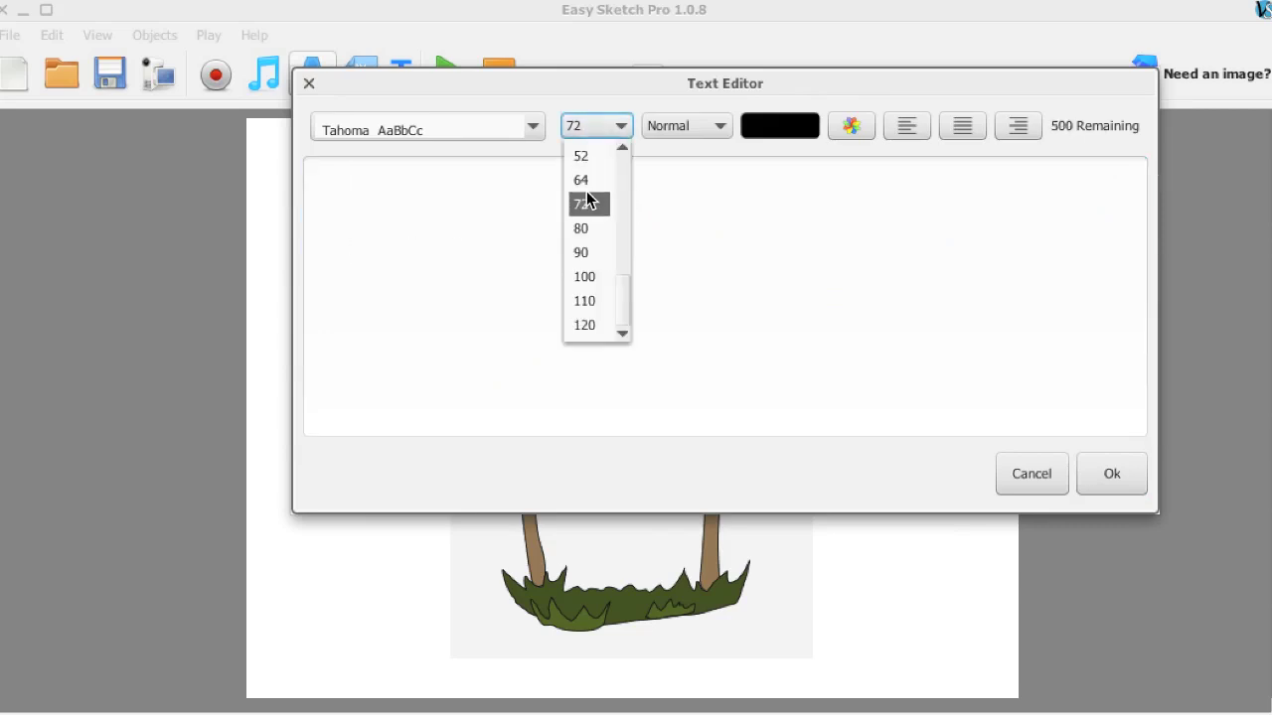
scroll(588, 172, up, 4)
click(579, 228)
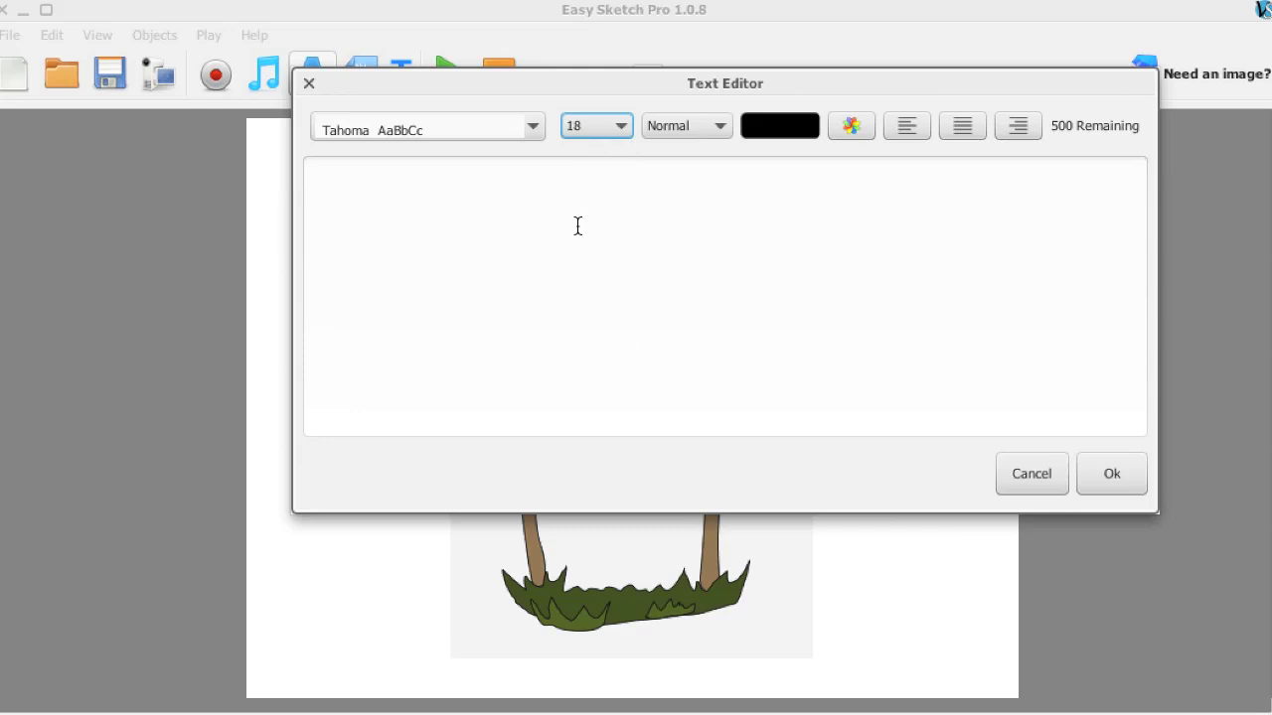
click(596, 126)
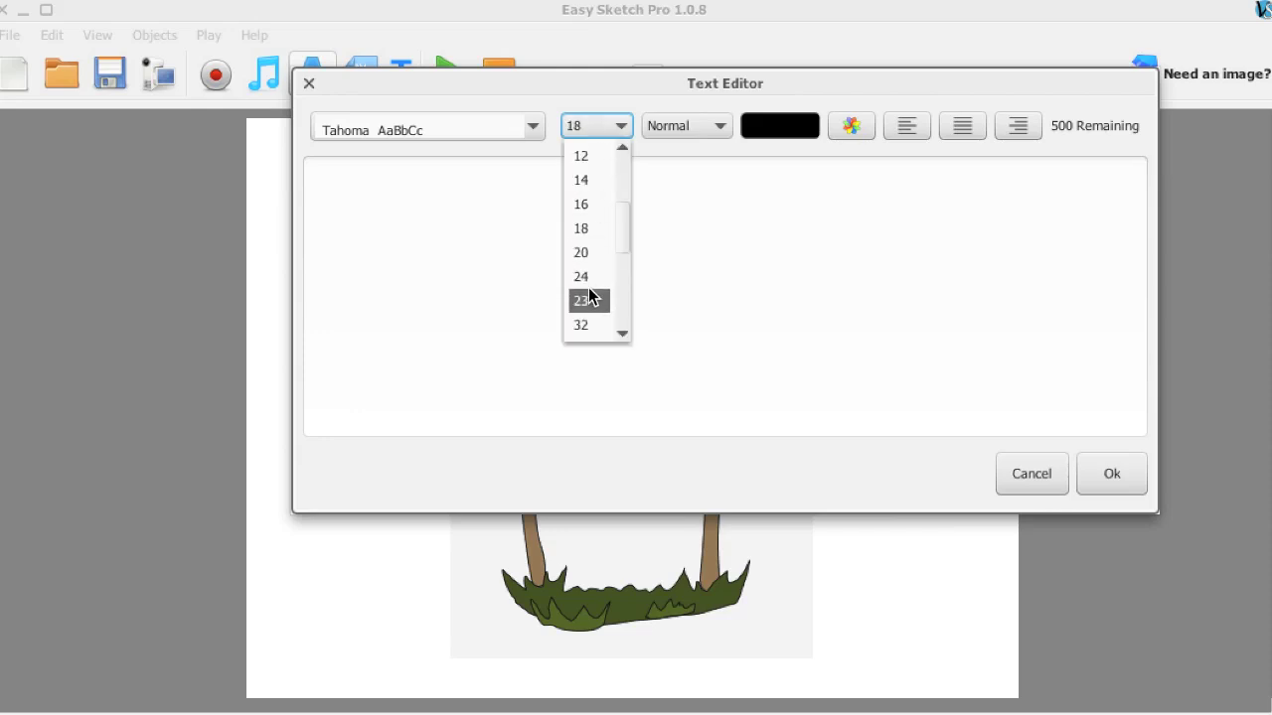
click(587, 326)
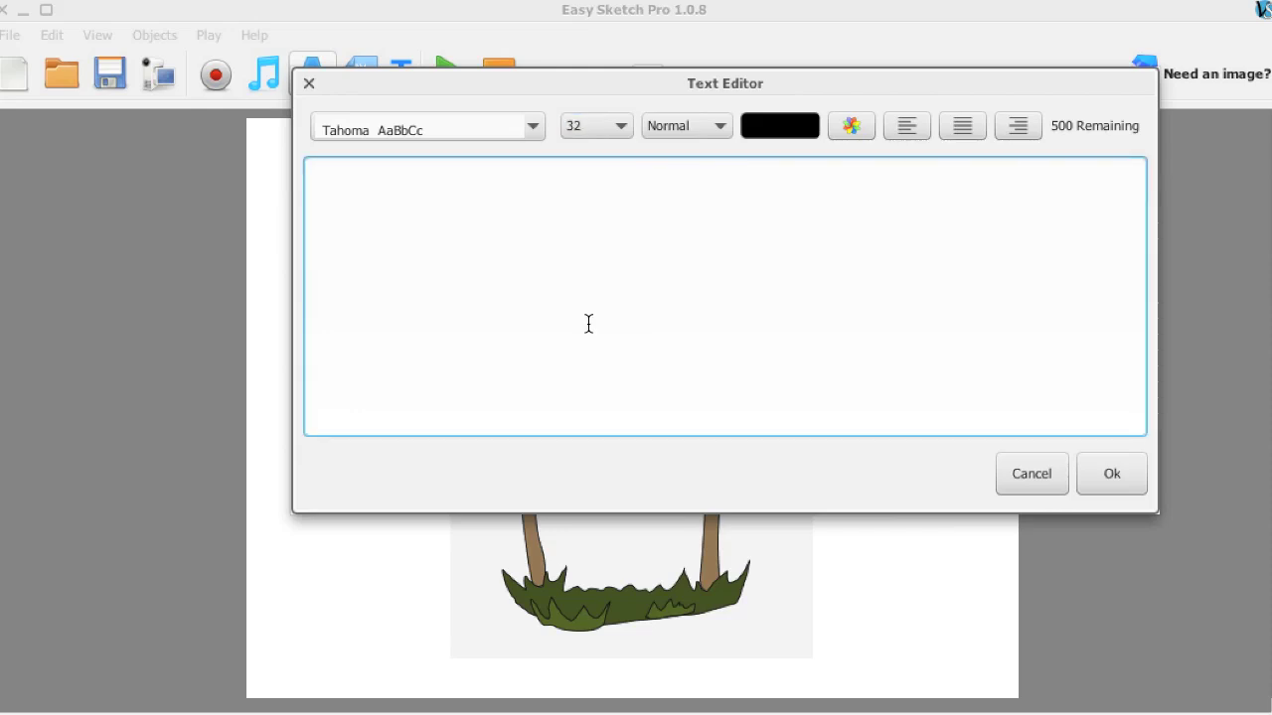
text(Of )
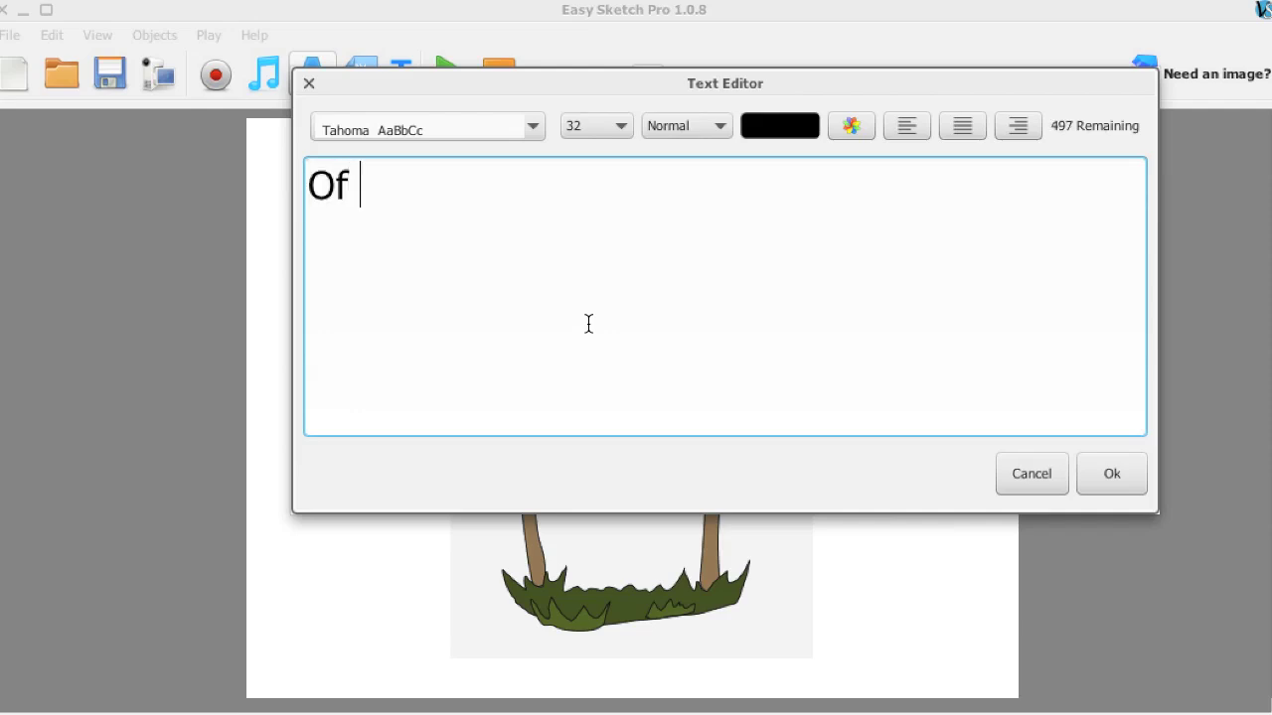
text(Easy Sketch)
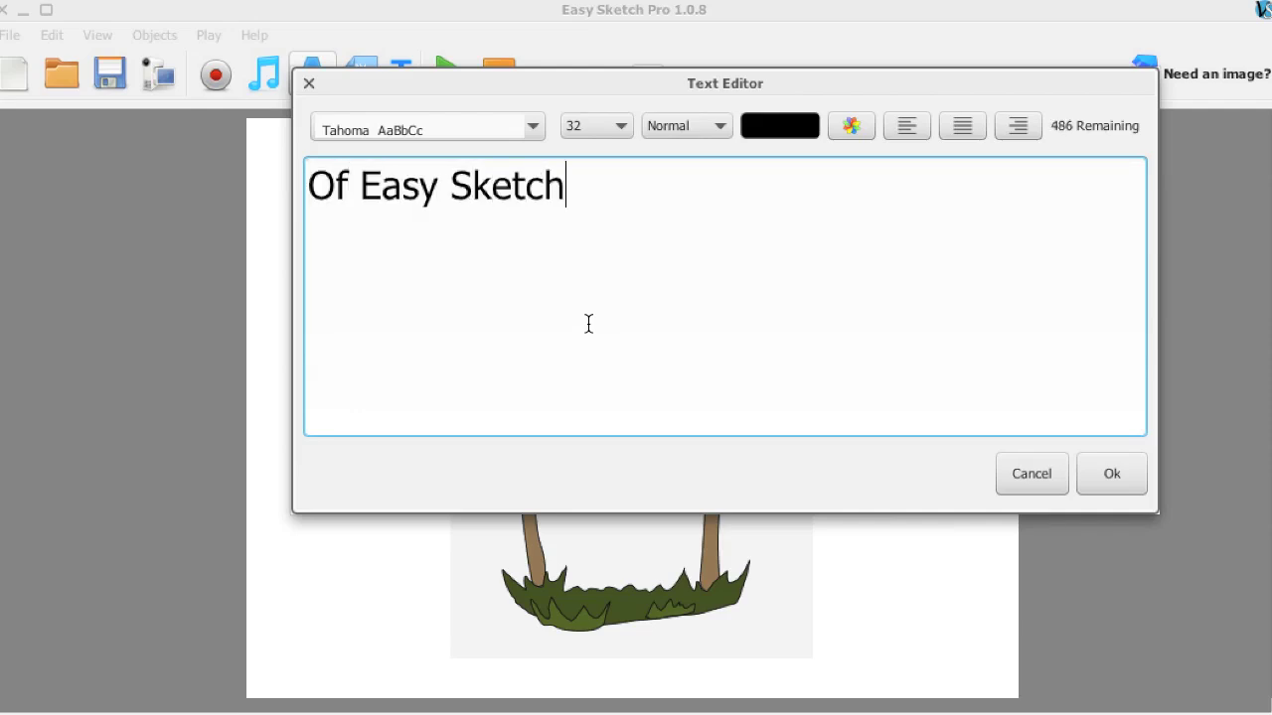
text( Pro)
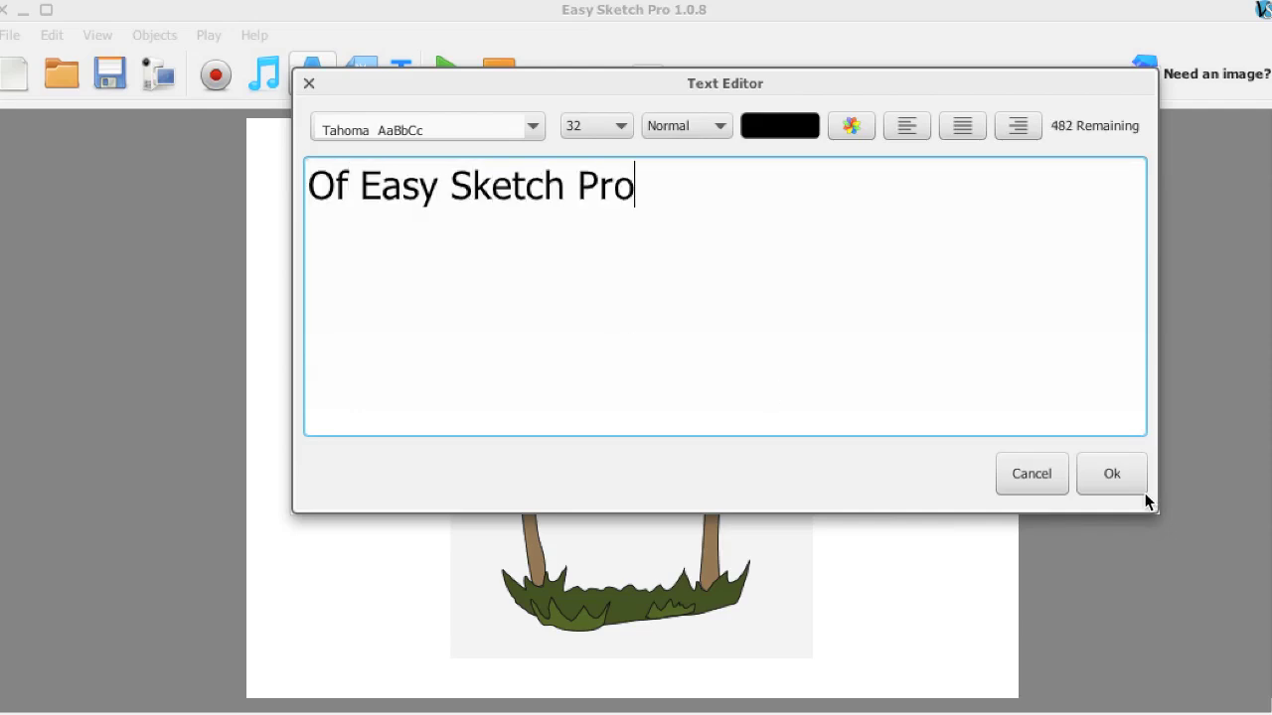
click(1110, 473)
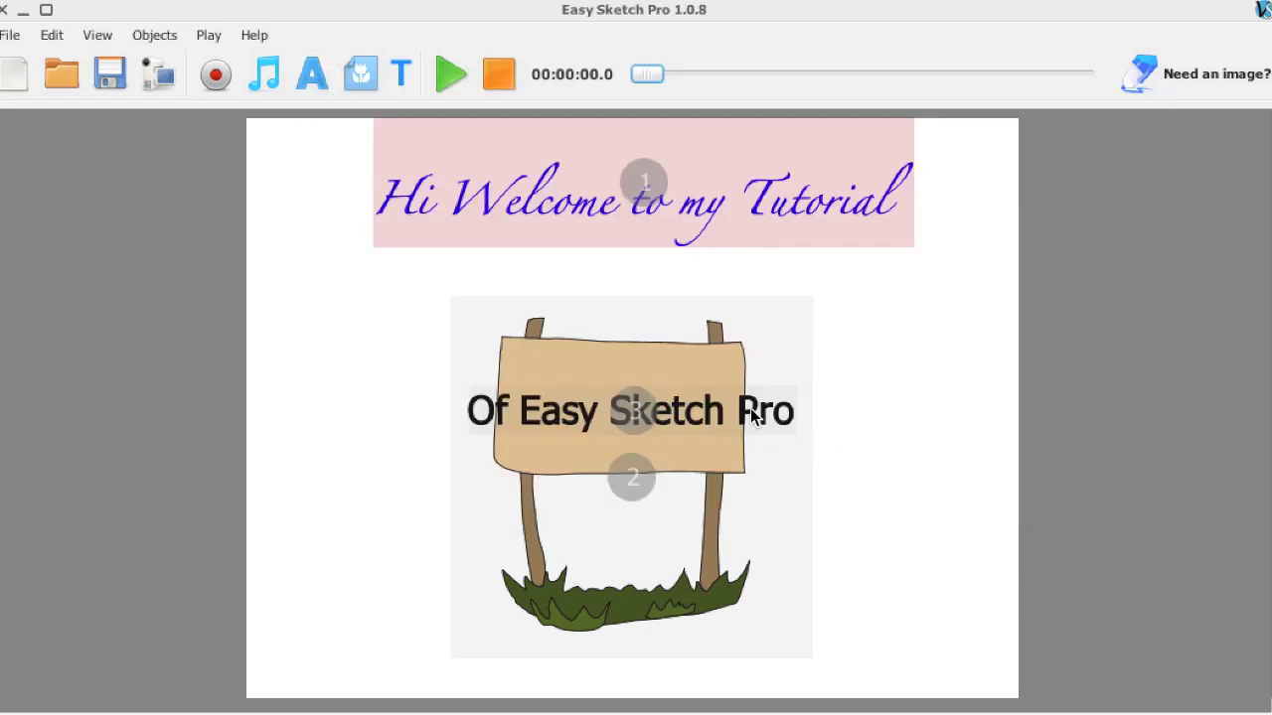
Shrink the 'Of Easy Sketch Pro' text onto the sign's board and fix the camera on the sign
click(789, 427)
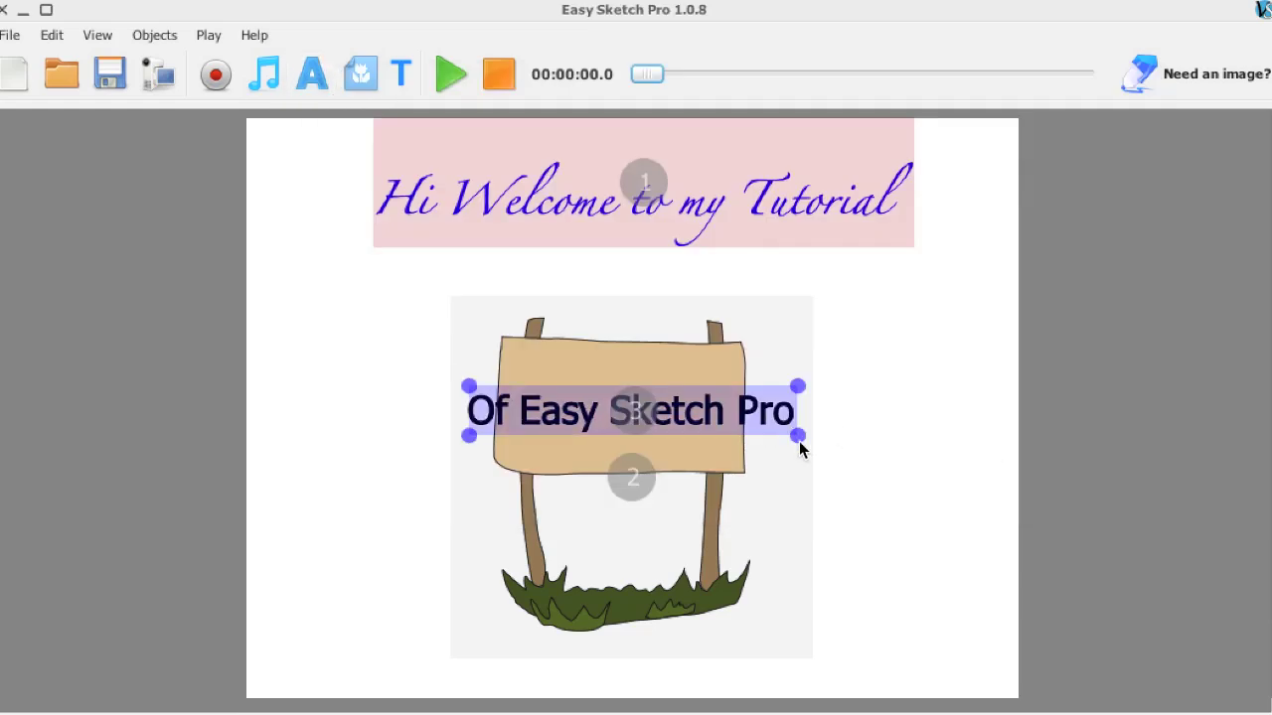
drag(795, 437, 733, 419)
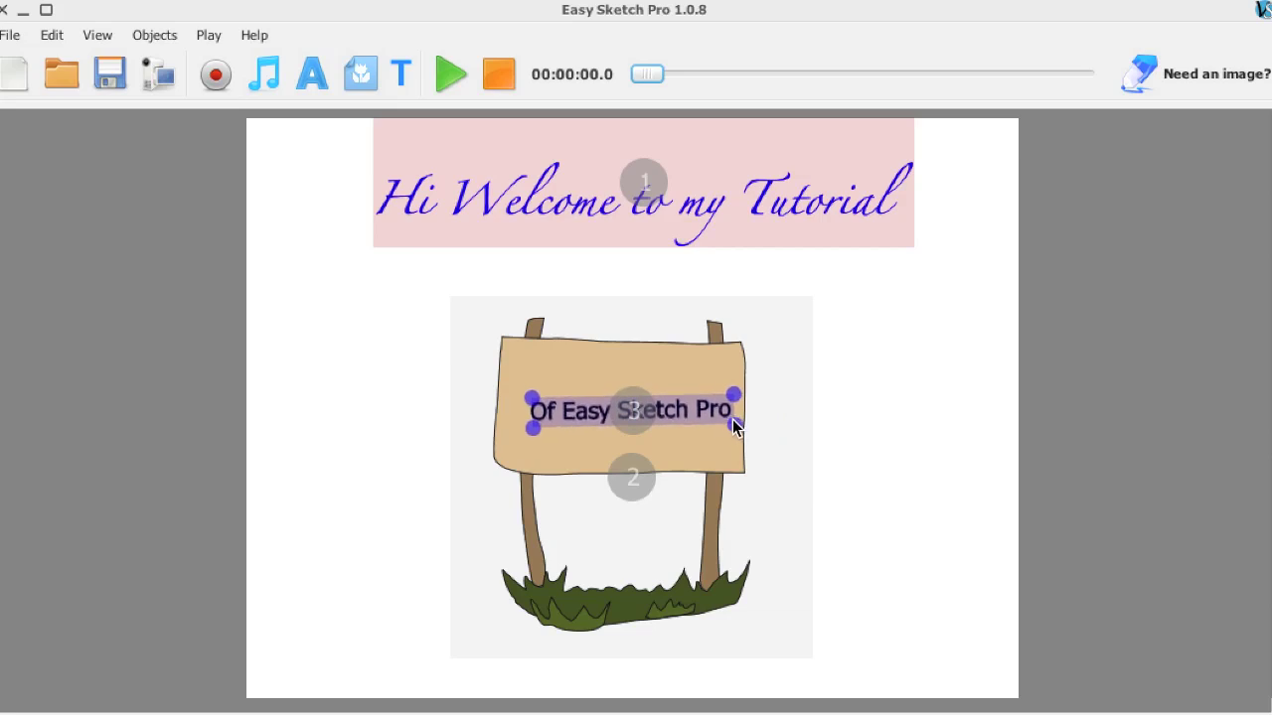
drag(693, 414, 683, 389)
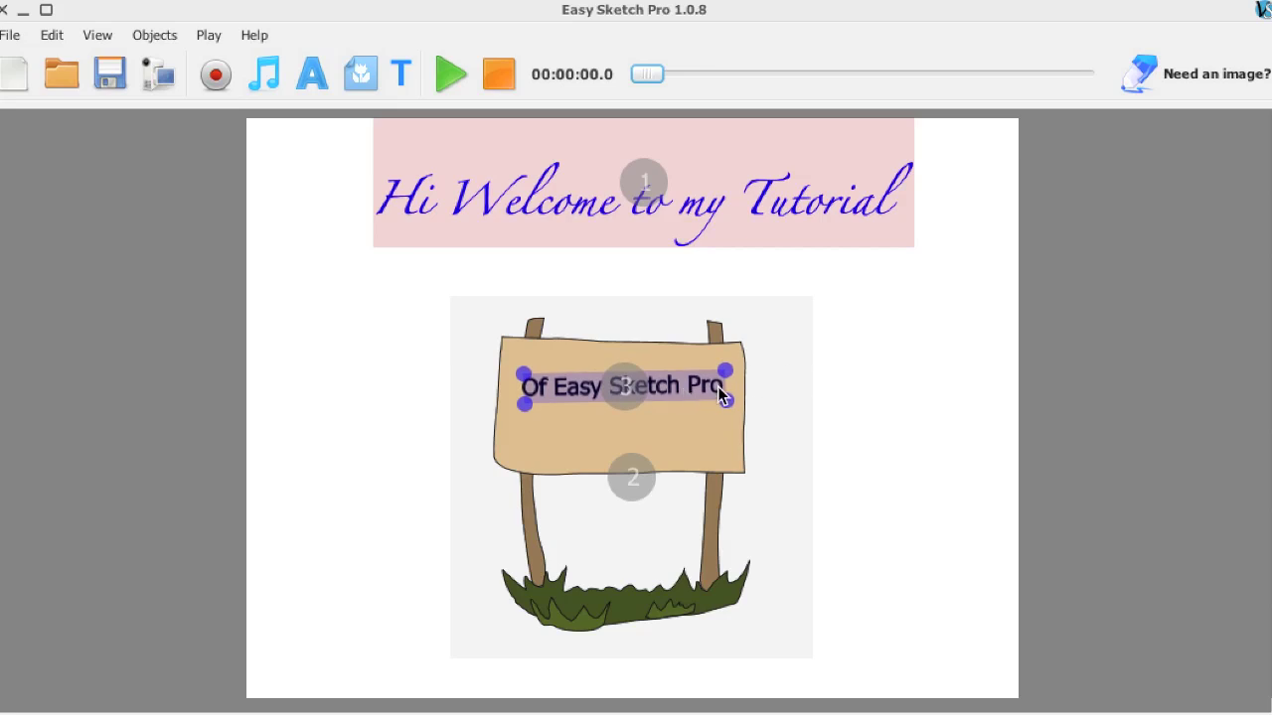
right_click(692, 408)
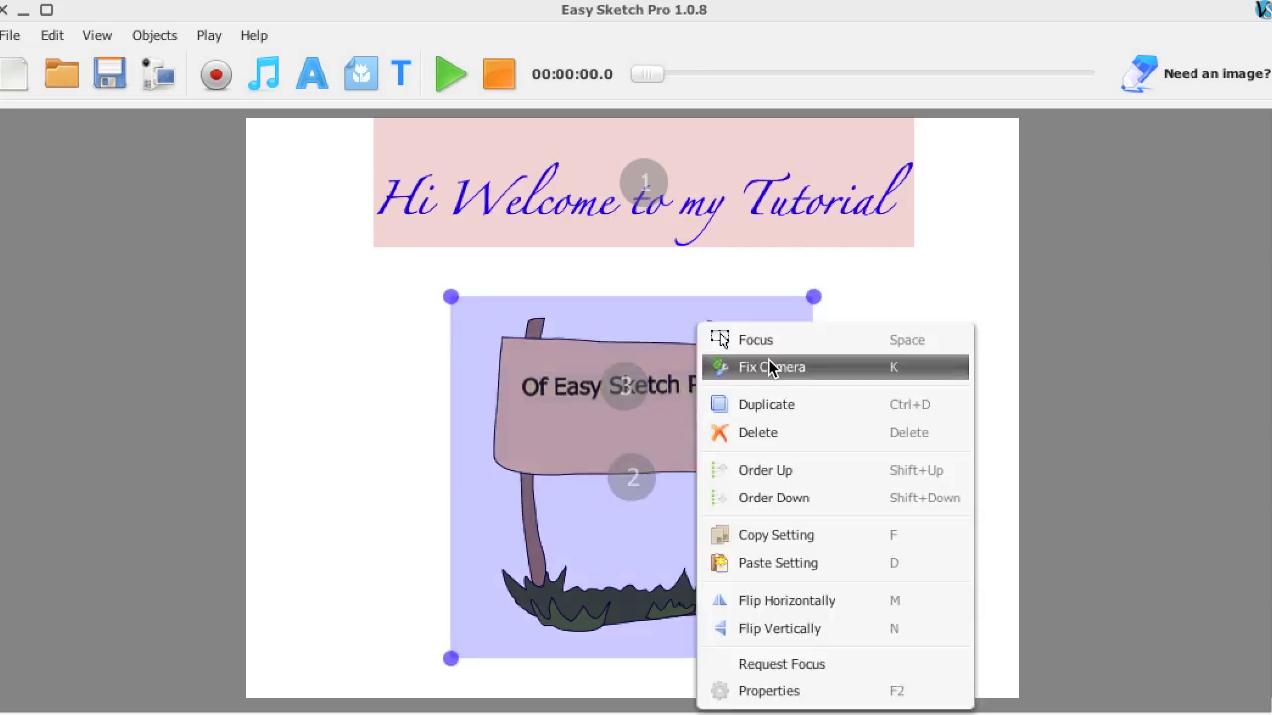
click(772, 369)
click(655, 381)
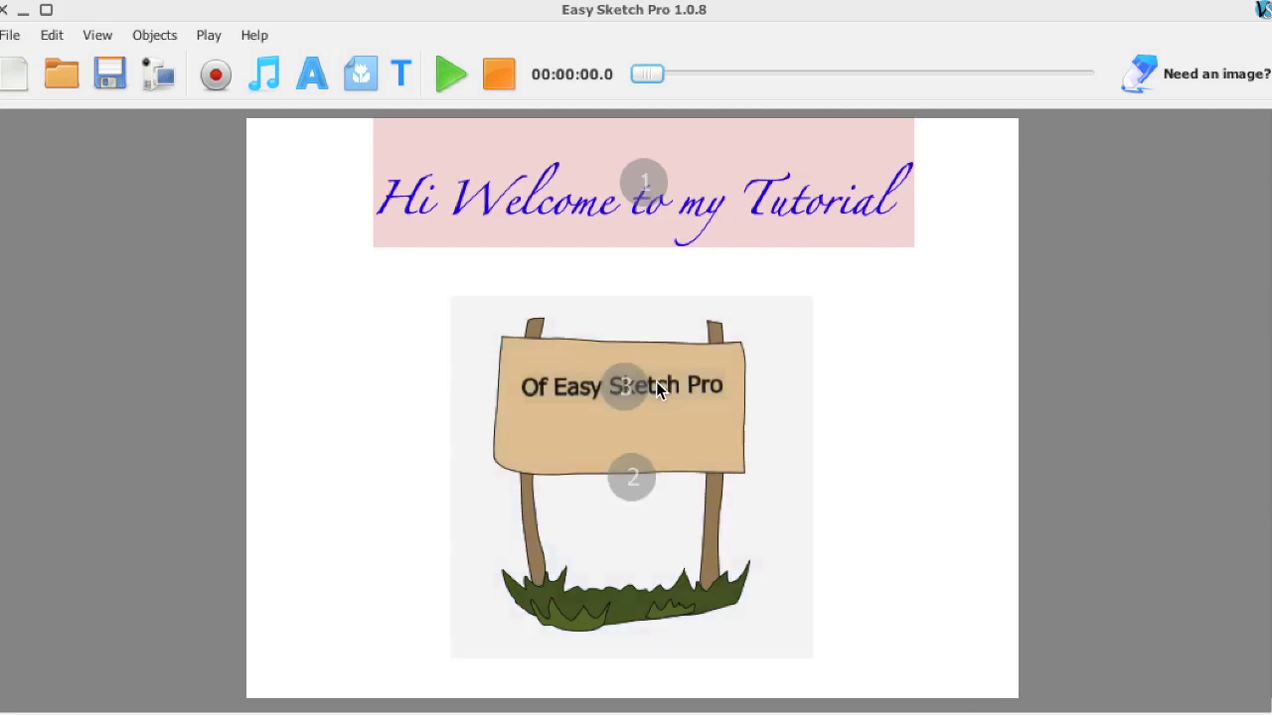
Fix the camera on the text object, then on the sign image again
click(604, 383)
right_click(605, 384)
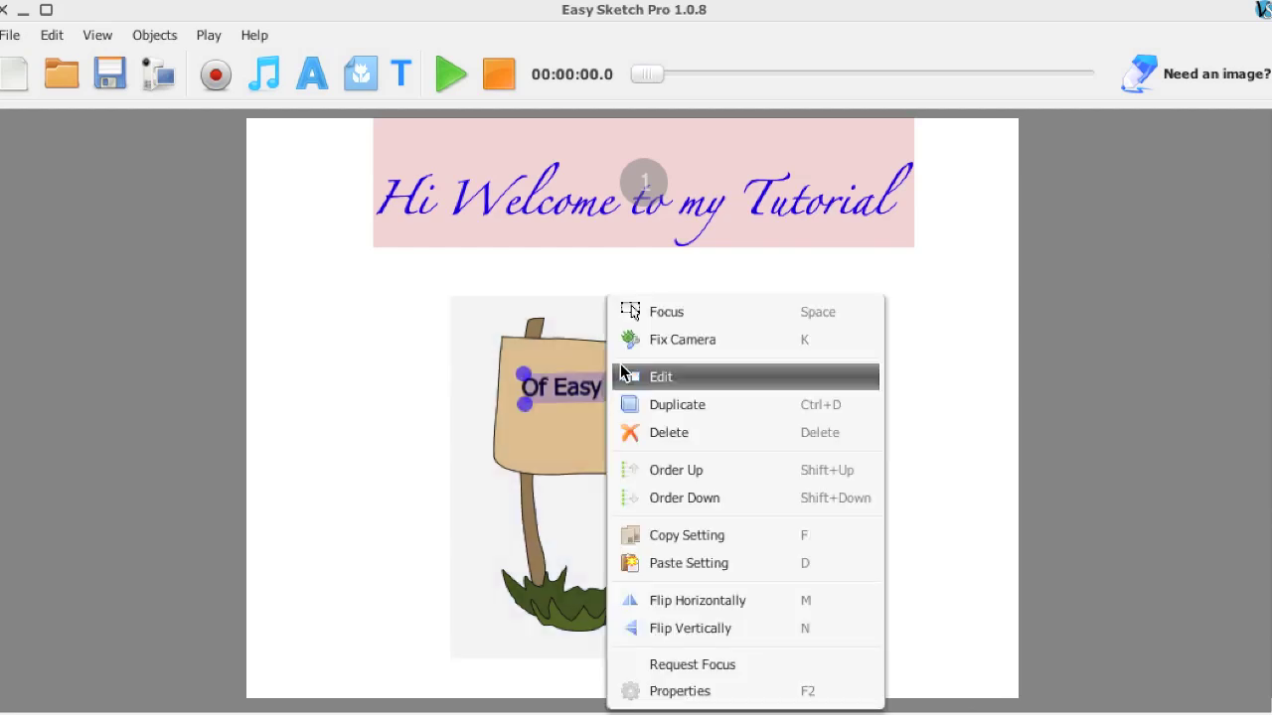
click(682, 339)
click(580, 427)
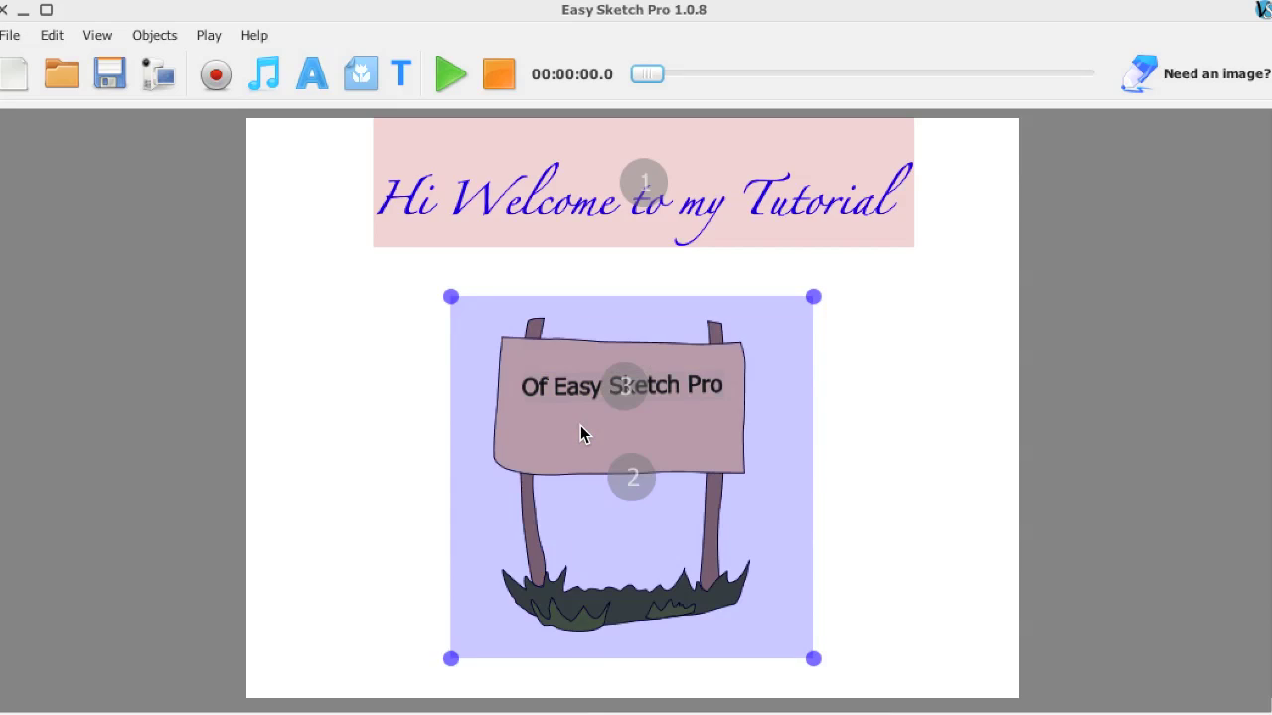
right_click(581, 426)
click(677, 363)
click(884, 396)
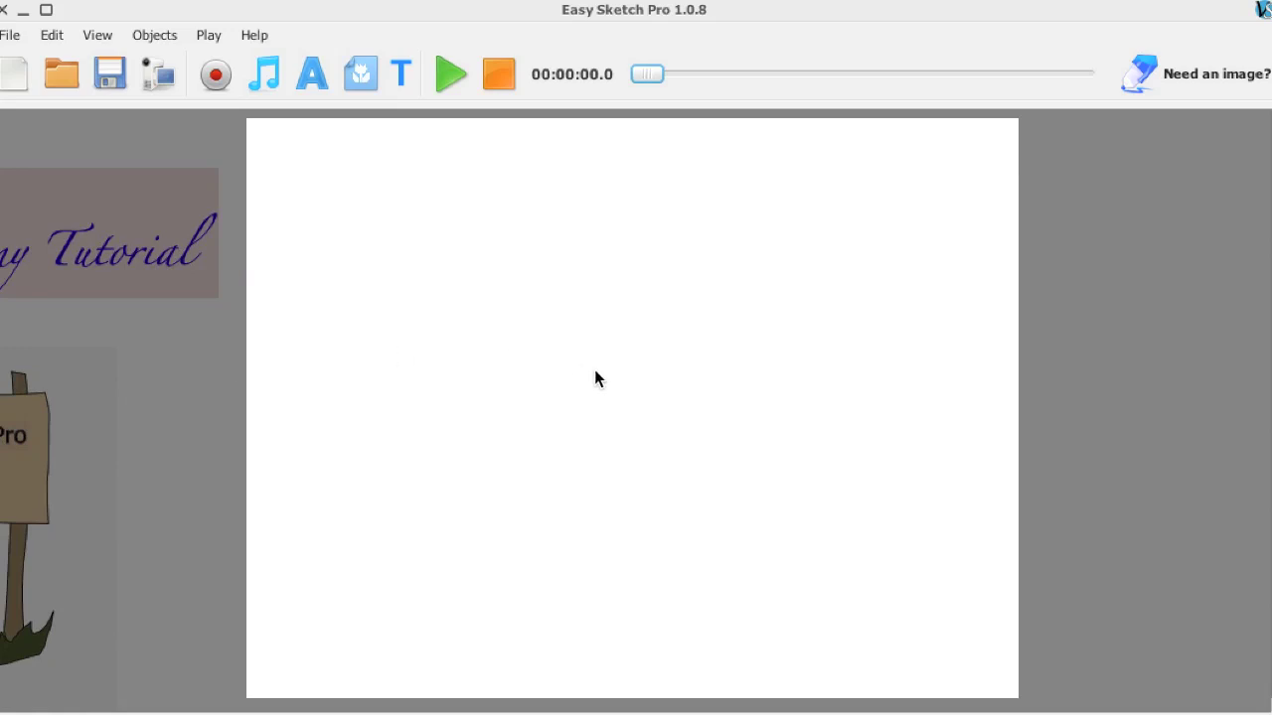
Open the clip-art library to add another image beside the sign scene
click(355, 80)
Step from Everyday down to the People category and insert the crouching hoodie figure
scroll(199, 151, up, 1)
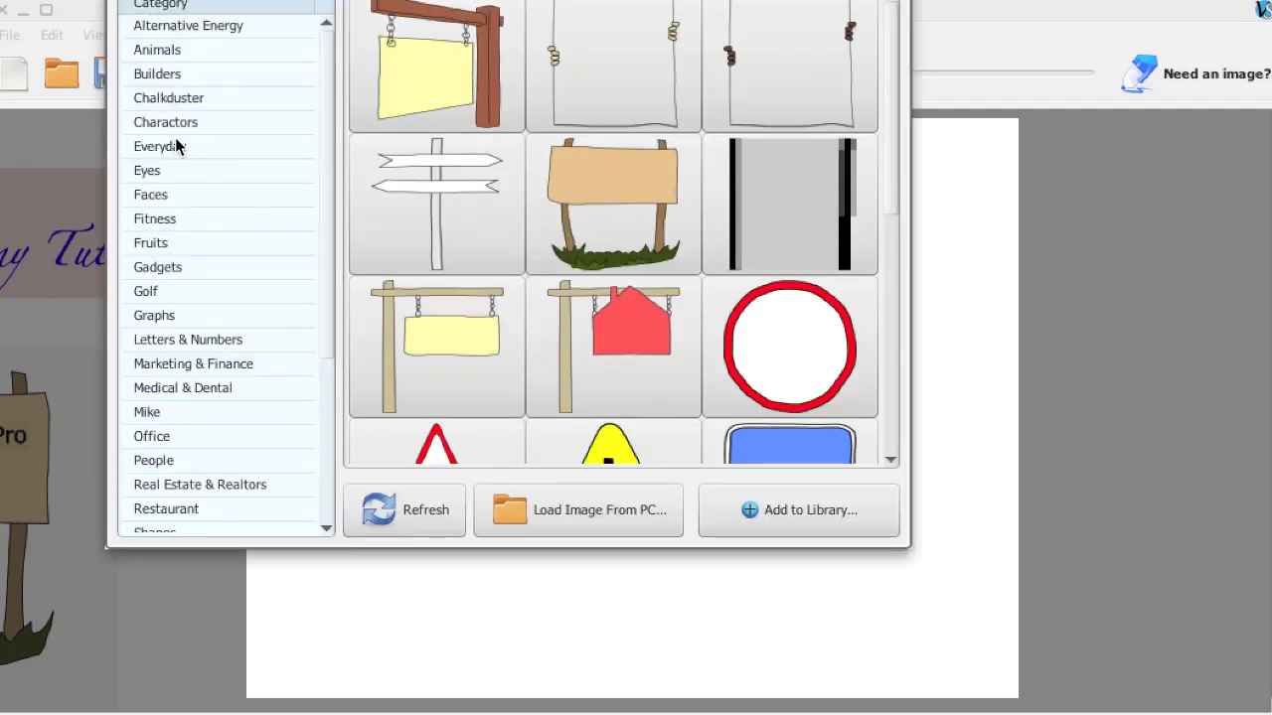
click(175, 142)
key(Down)
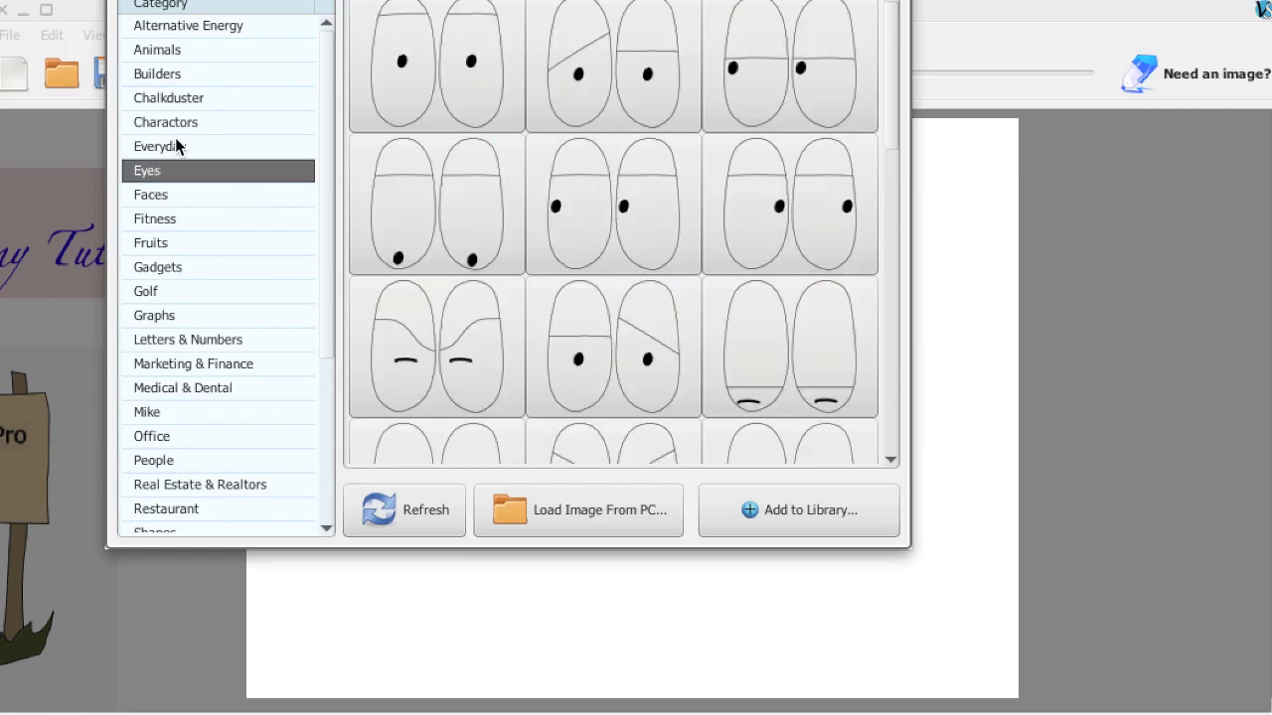
key(Down)
key(Down)
key(Down)
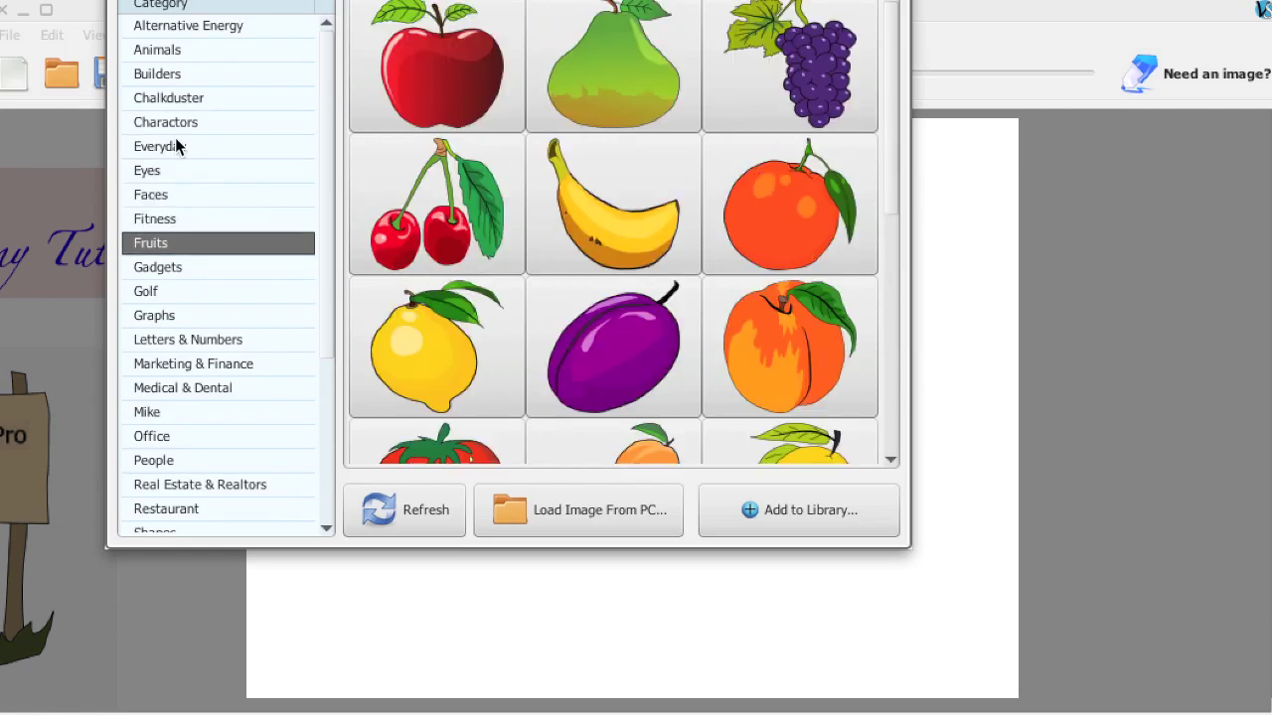
key(Down)
key(Down)
key(Down)
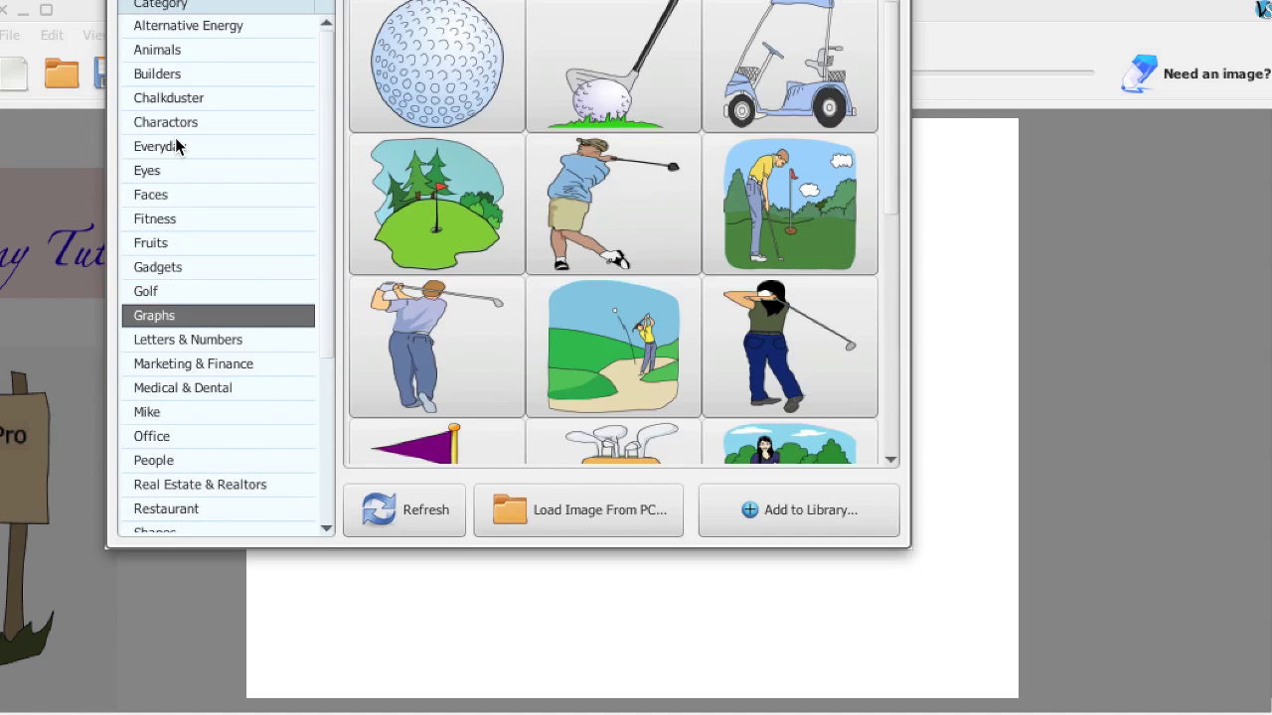
key(Down)
key(Down)
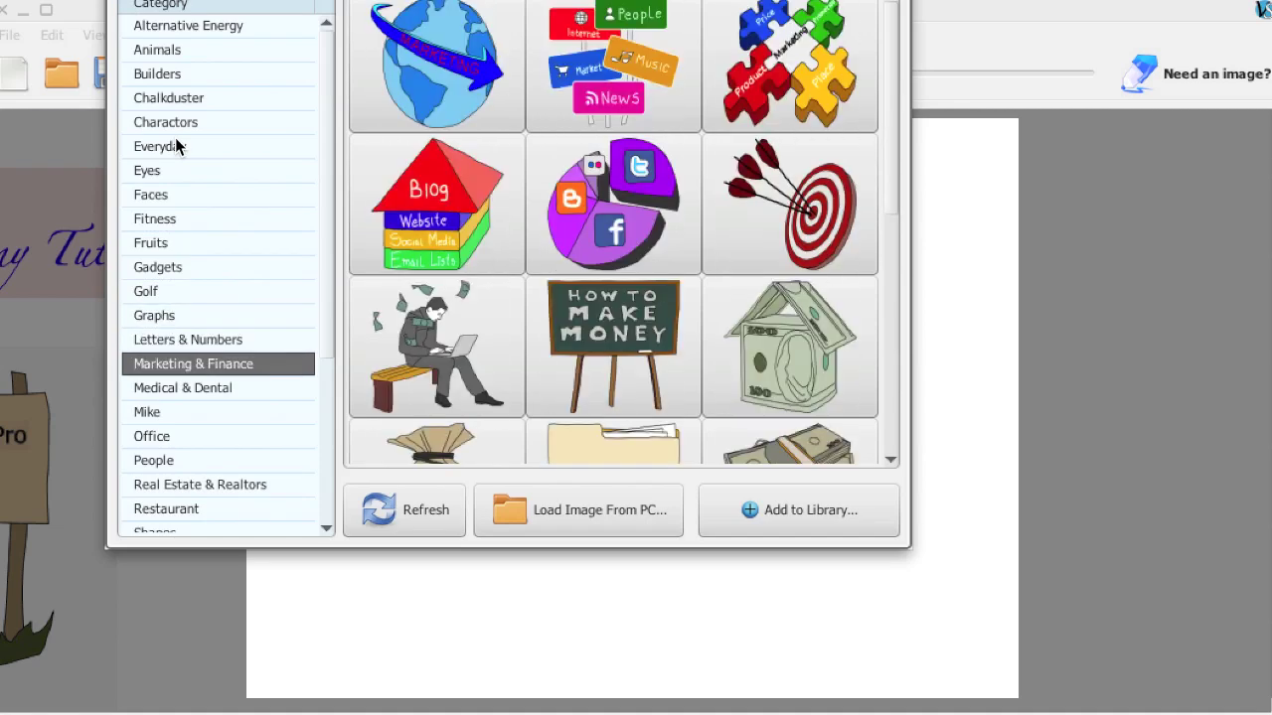
key(Down)
key(Down)
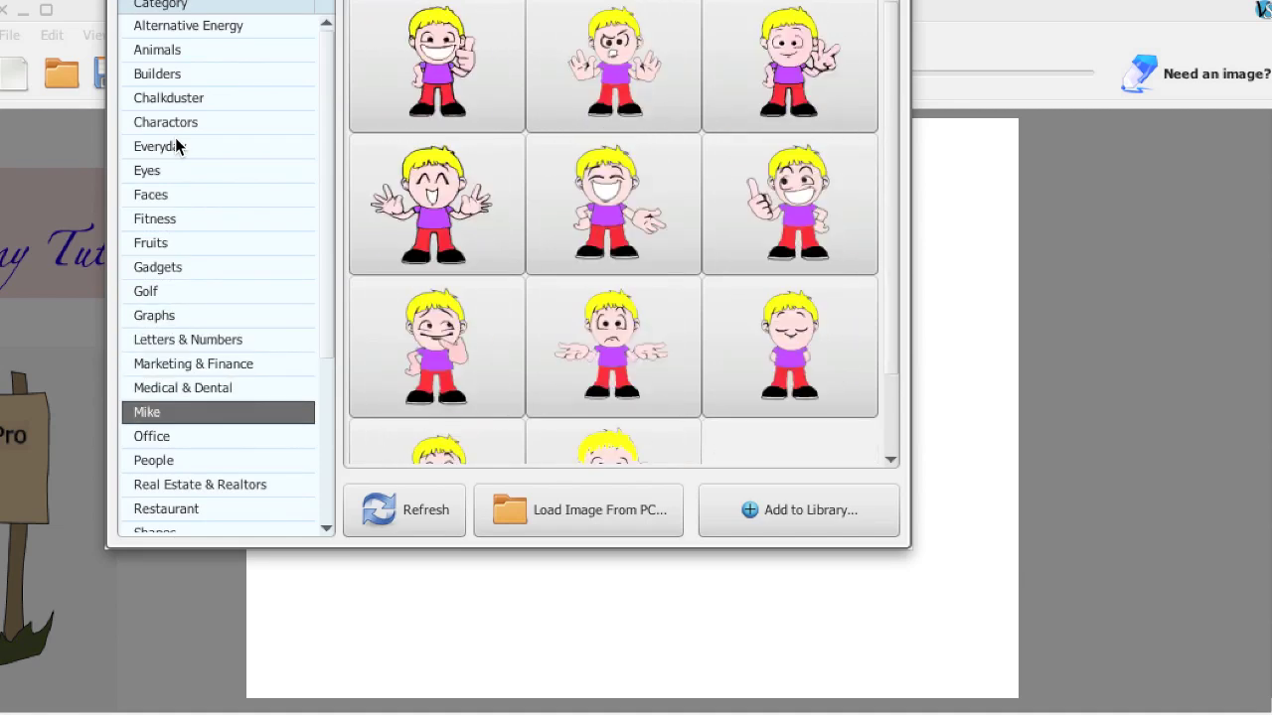
key(Down)
key(Down)
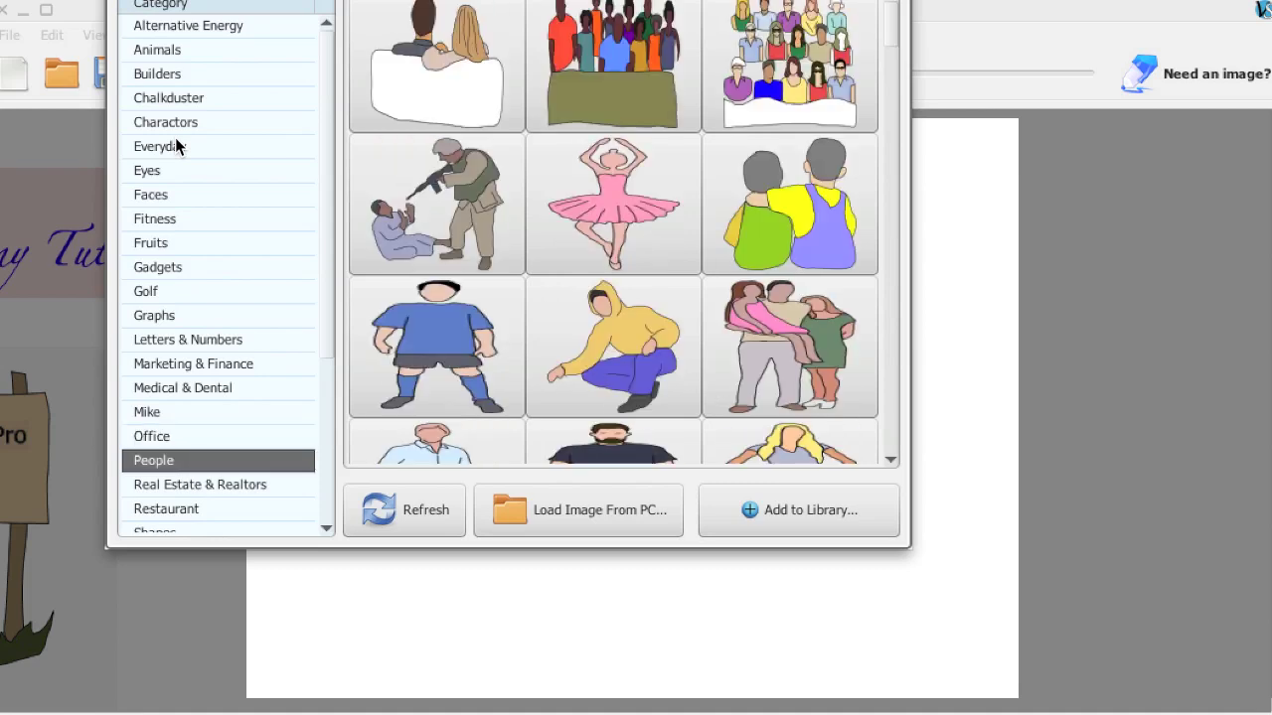
double_click(619, 339)
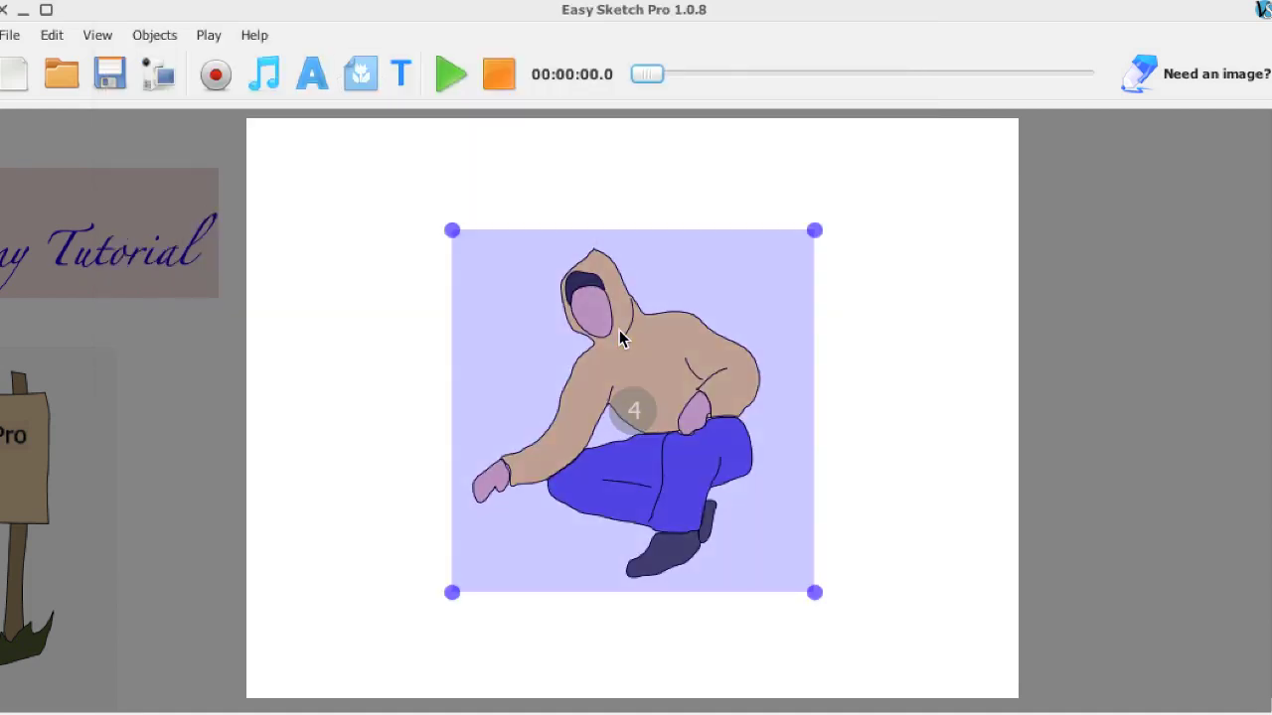
Lower the hooded figure slightly, request camera focus on it, then fix the camera
drag(618, 338, 620, 384)
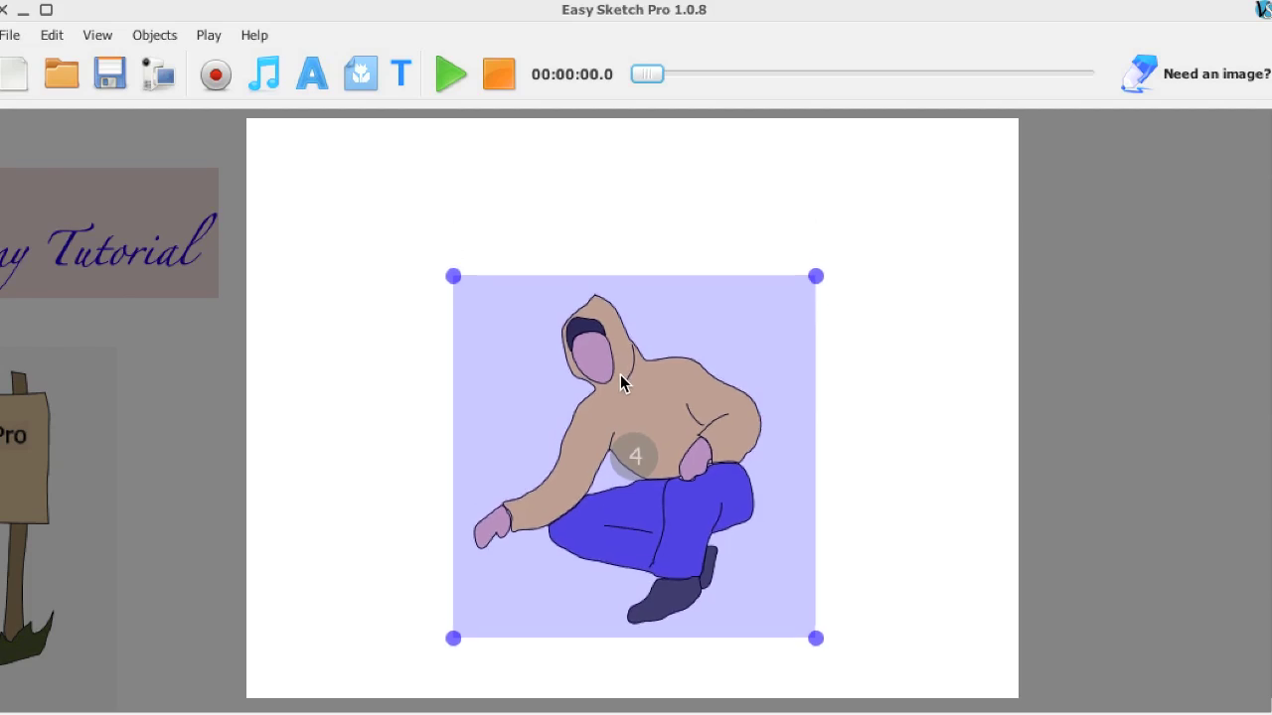
right_click(657, 405)
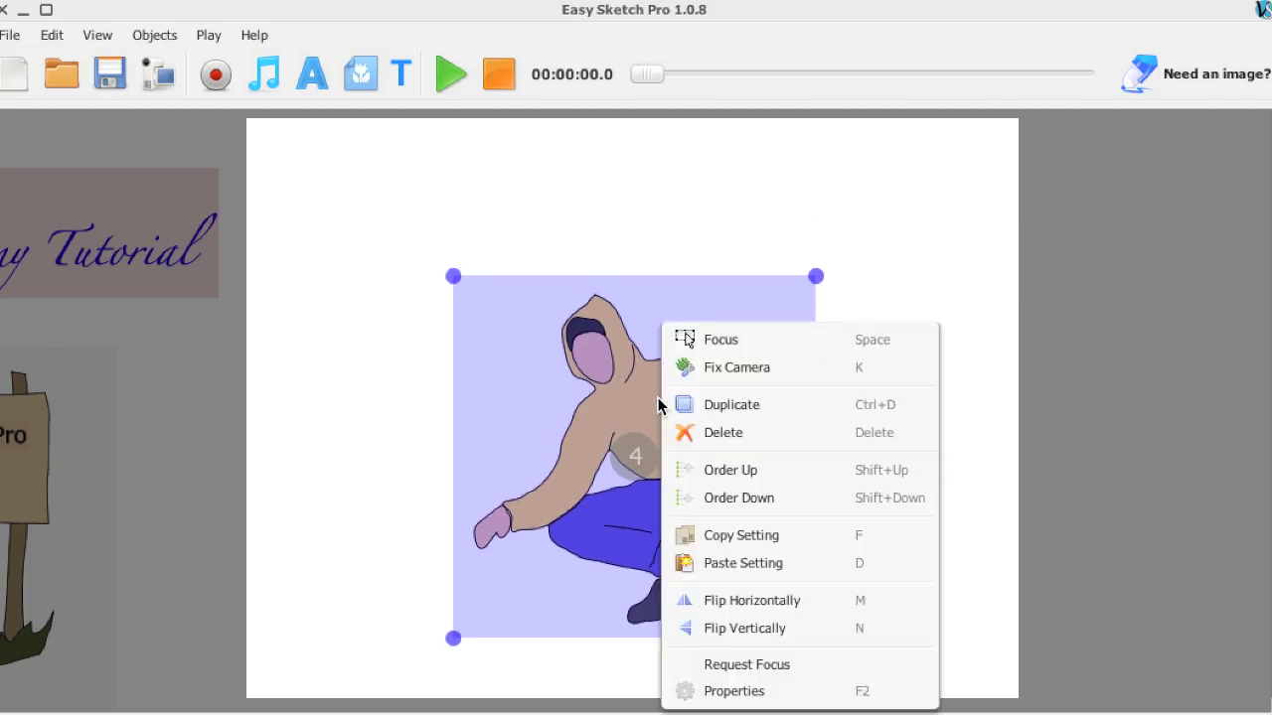
click(730, 664)
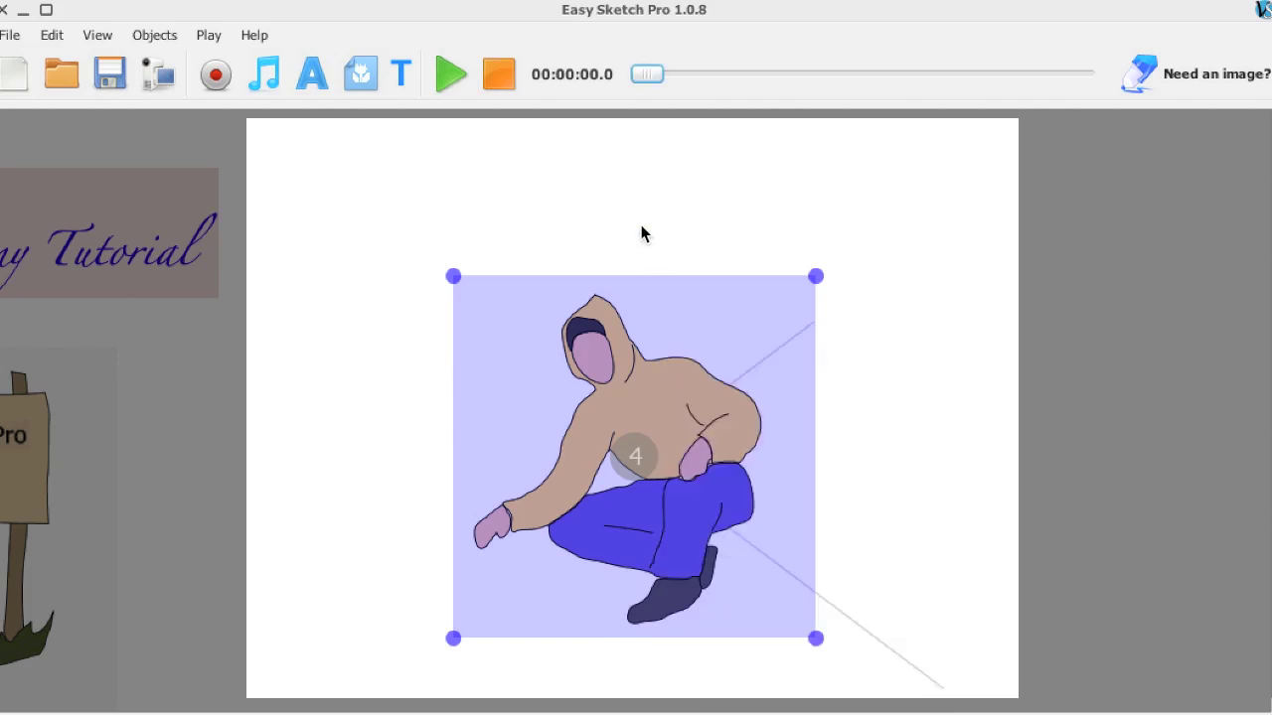
right_click(551, 326)
click(630, 370)
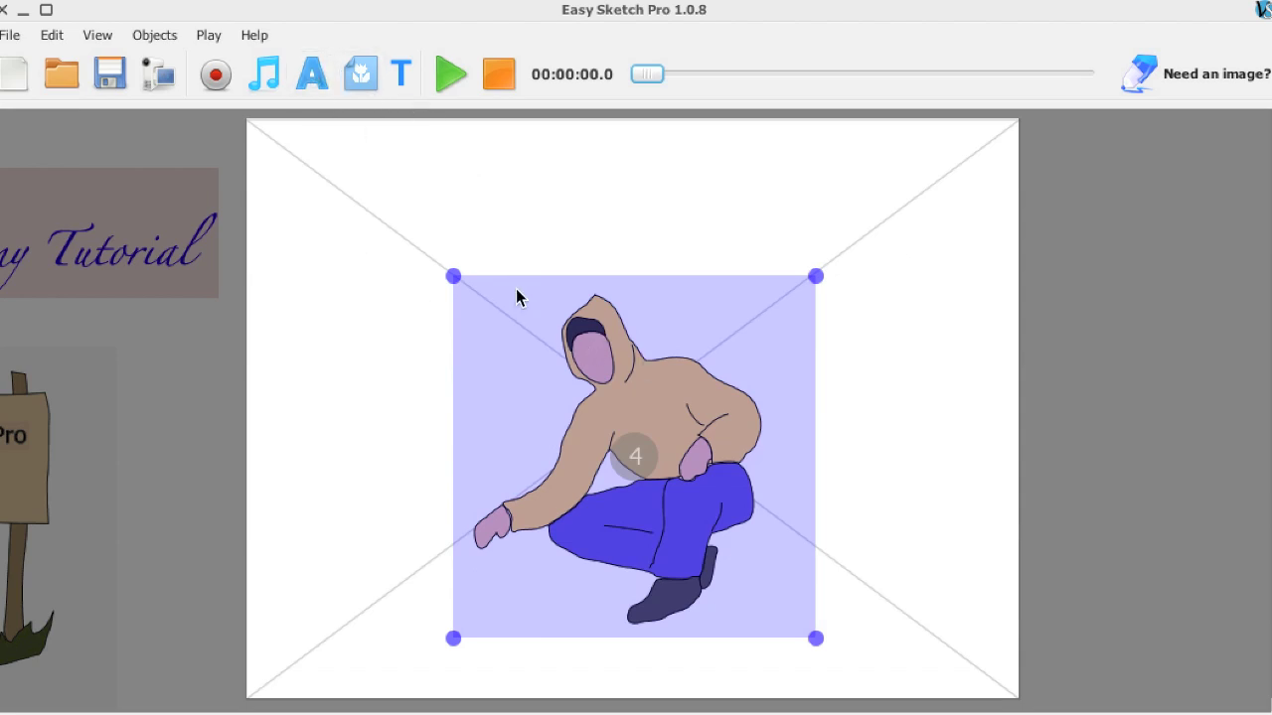
Add the winking face from the Faces image category and drag it toward the hooded figure's head
click(353, 75)
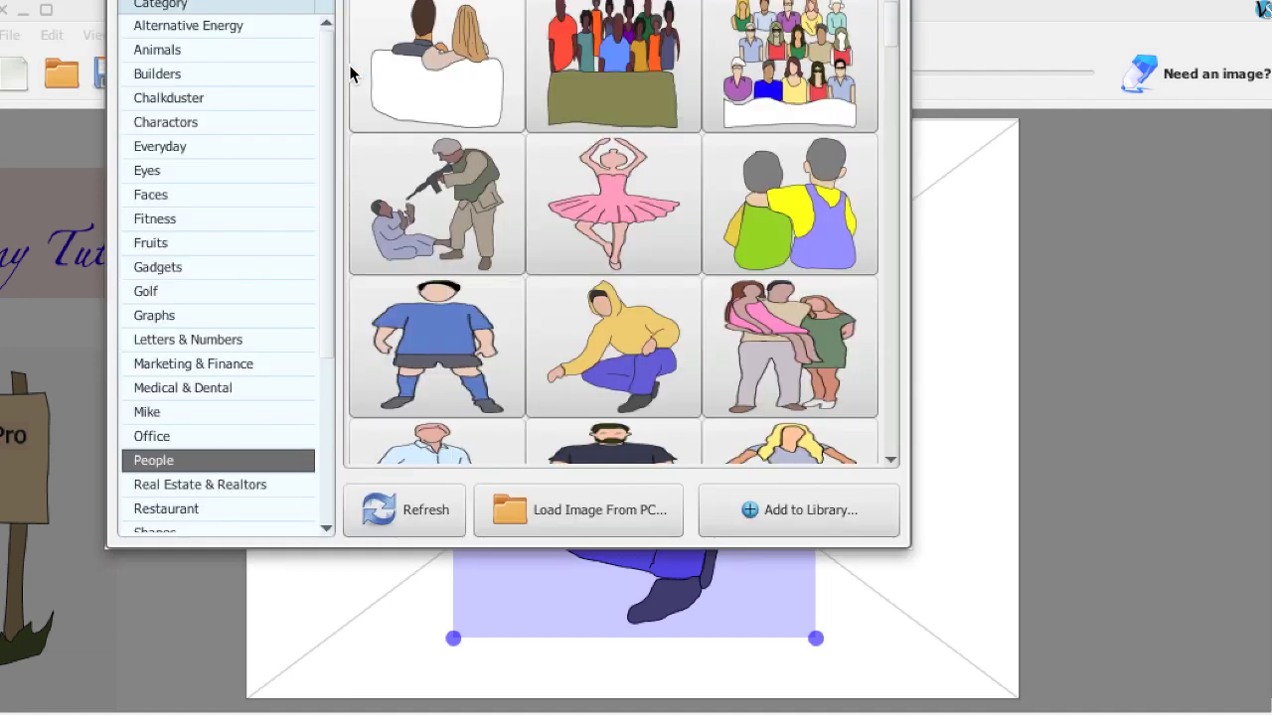
click(167, 196)
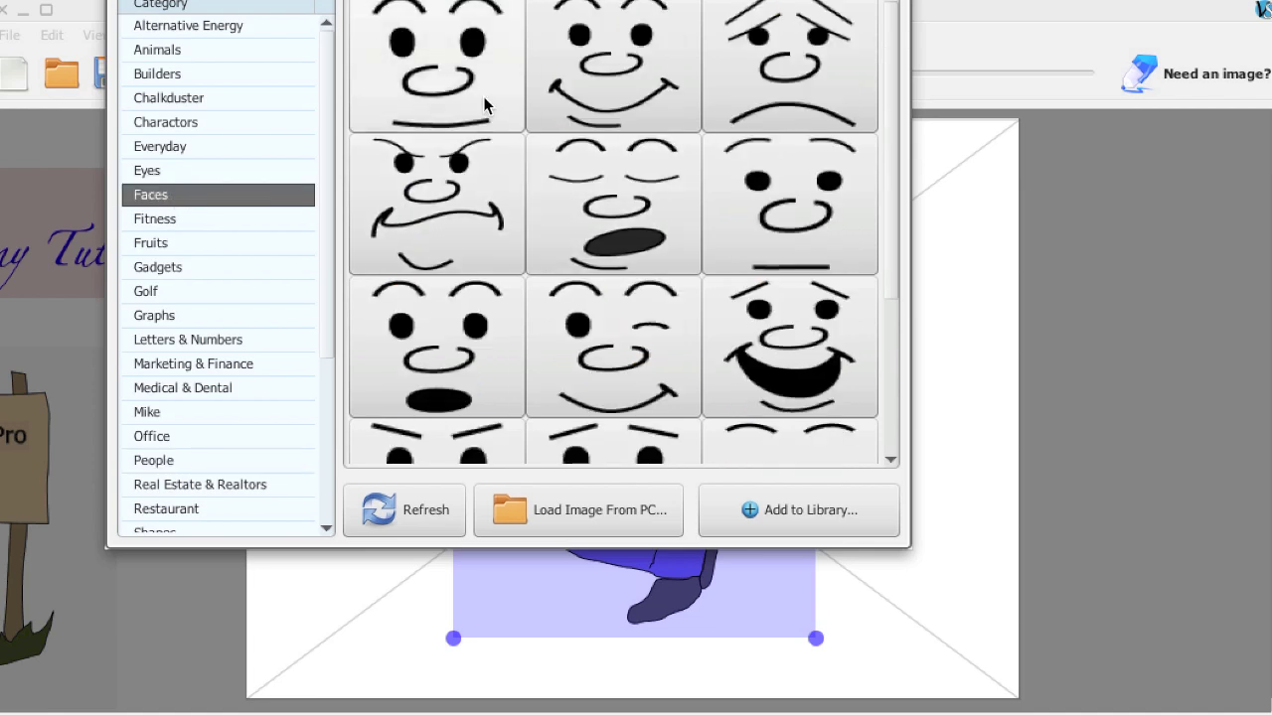
scroll(468, 374, down, 1)
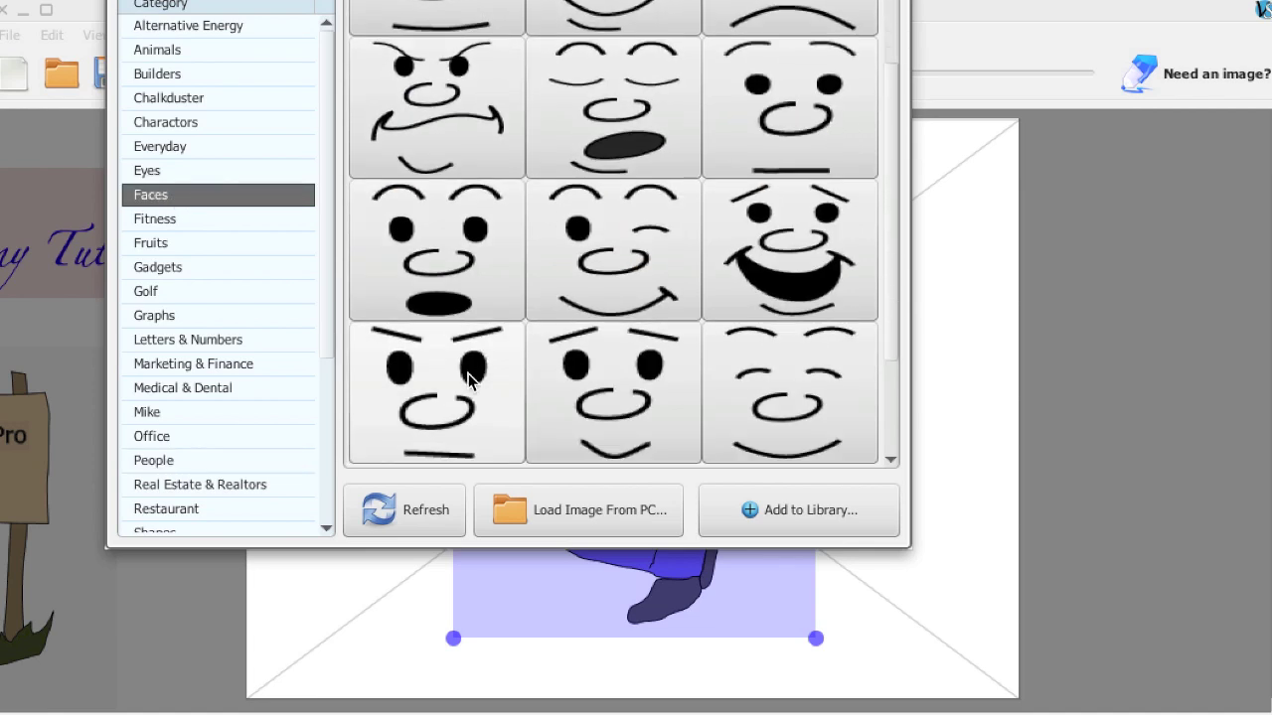
scroll(609, 298, down, 1)
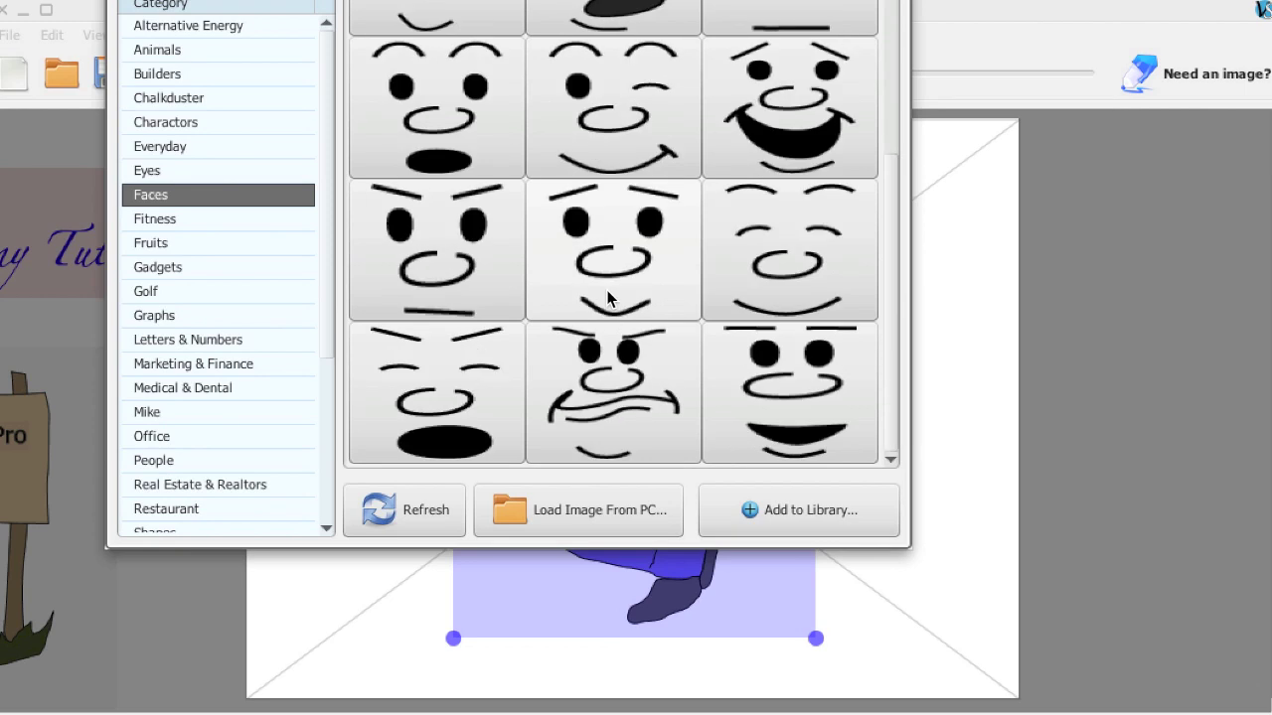
scroll(609, 299, up, 2)
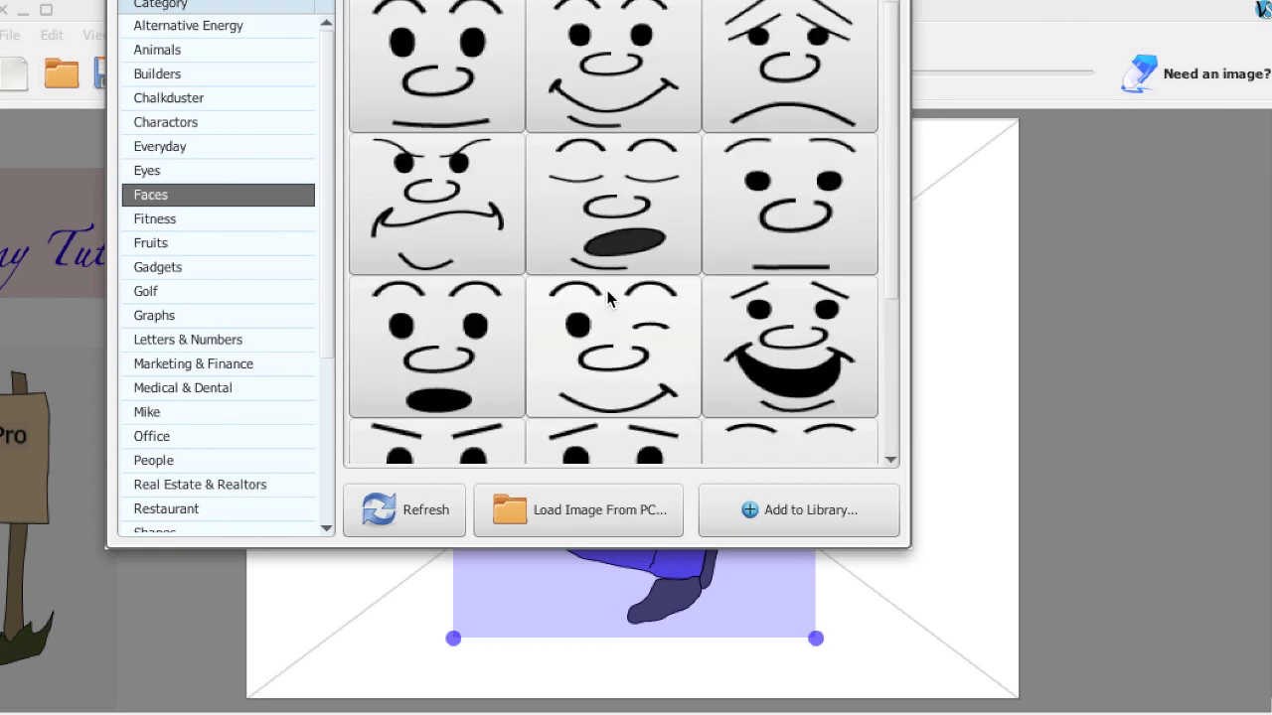
double_click(610, 350)
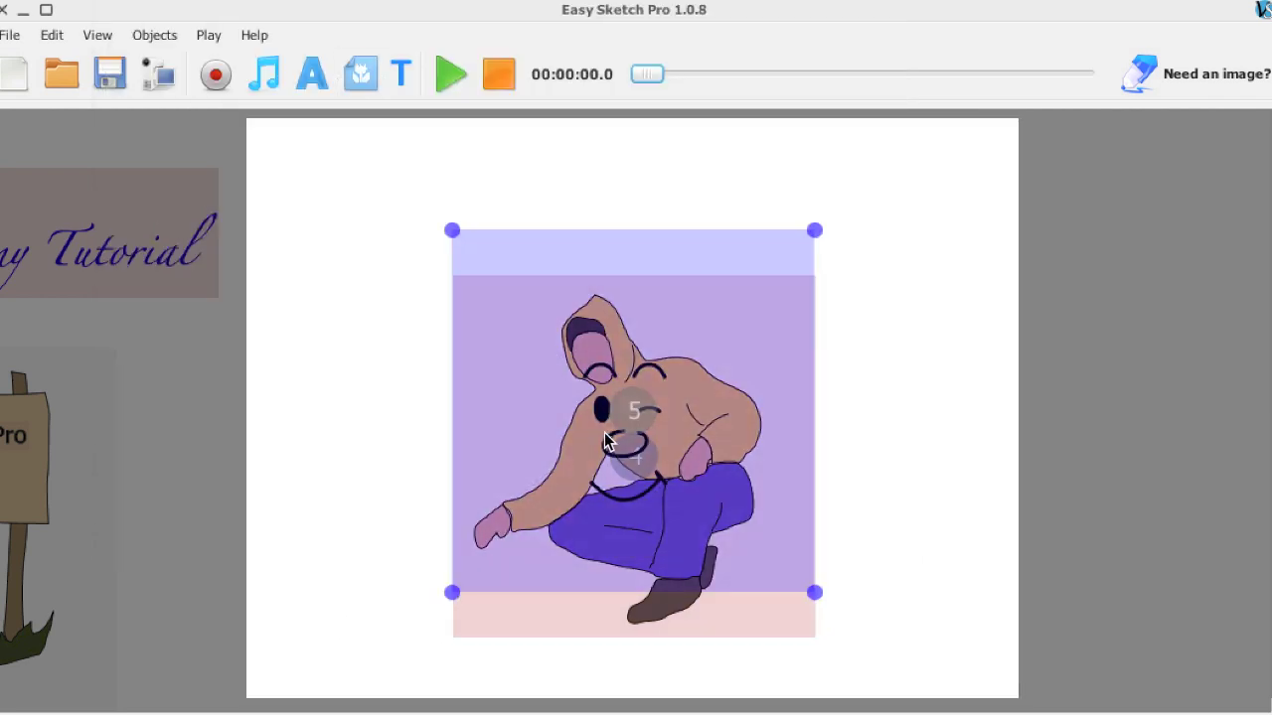
drag(608, 441, 577, 343)
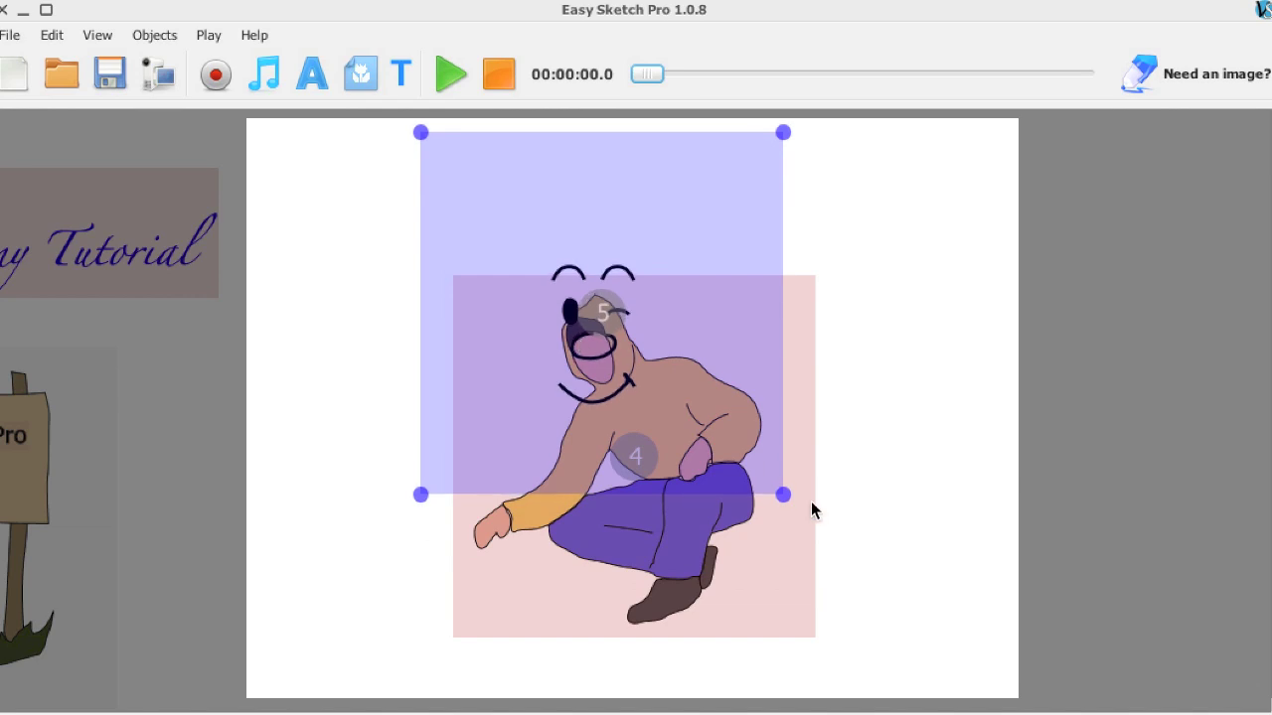
Shrink and tilt the winking face to fit inside the hood, then fix its camera
drag(784, 497, 660, 375)
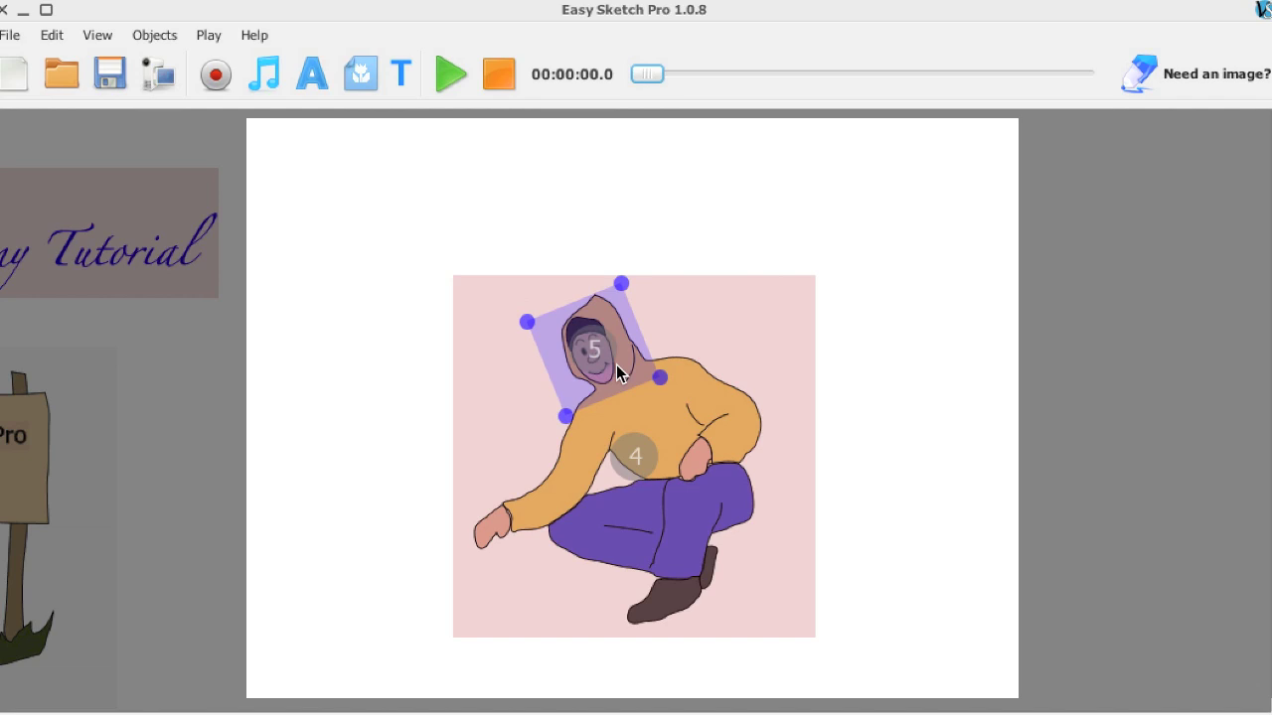
right_click(616, 373)
click(685, 372)
click(555, 223)
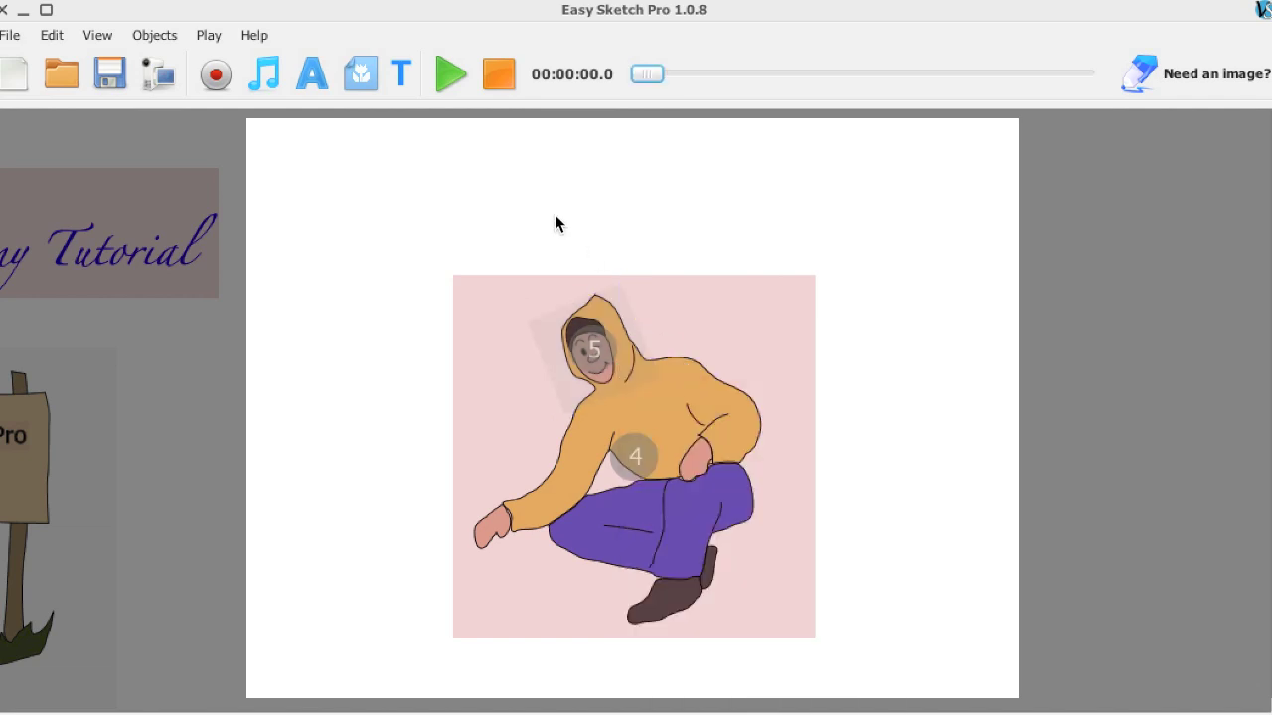
click(308, 73)
Create a text object reading 'Pretty Cool Huh?'
click(420, 214)
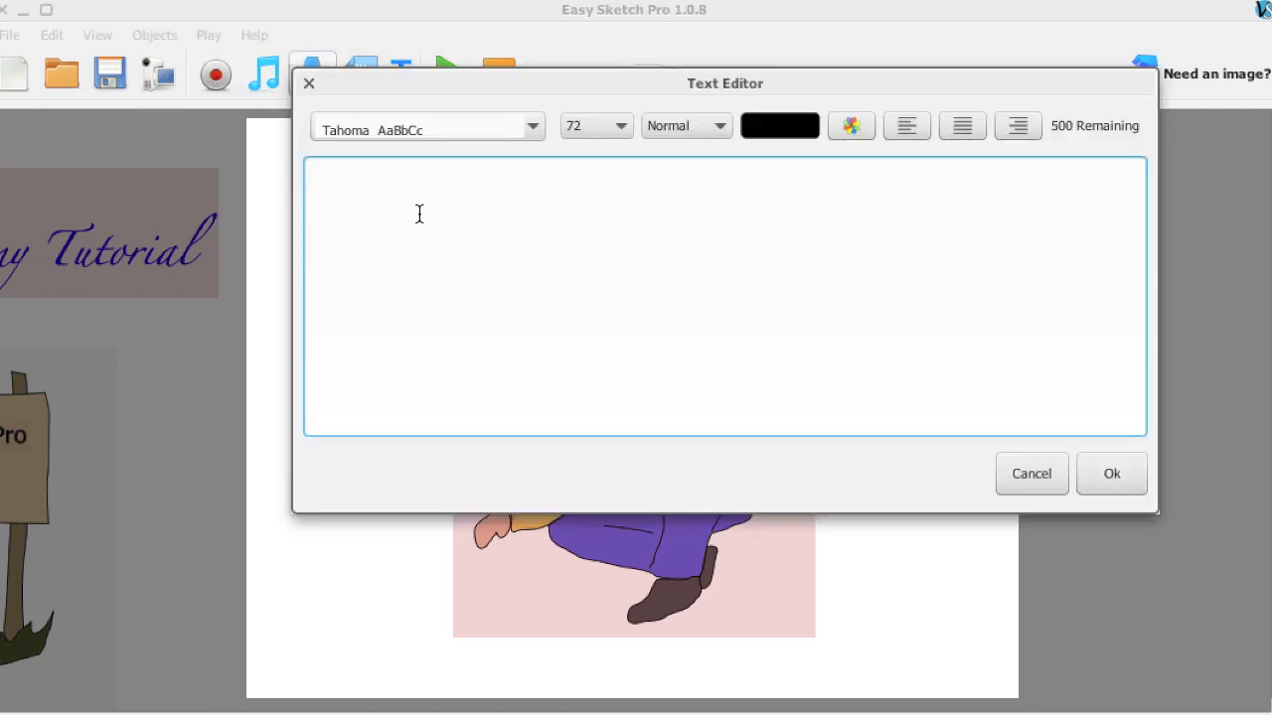
text(Pretty )
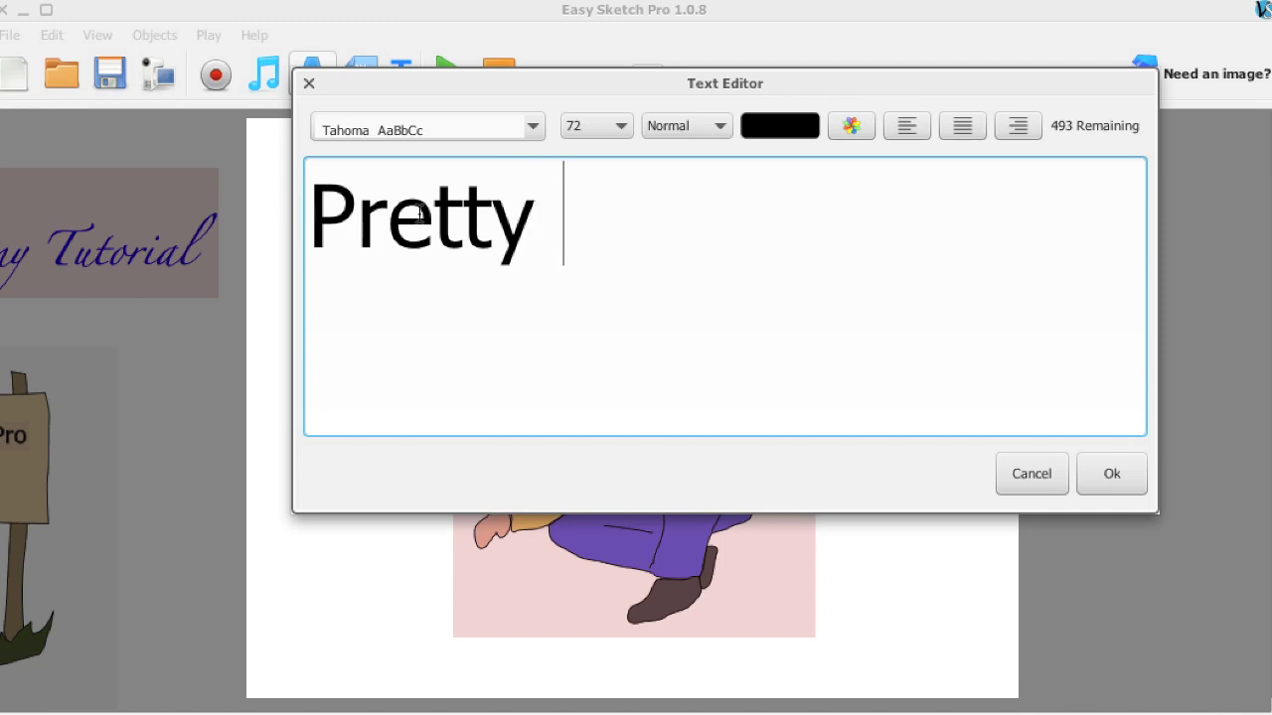
text(Cool Huh)
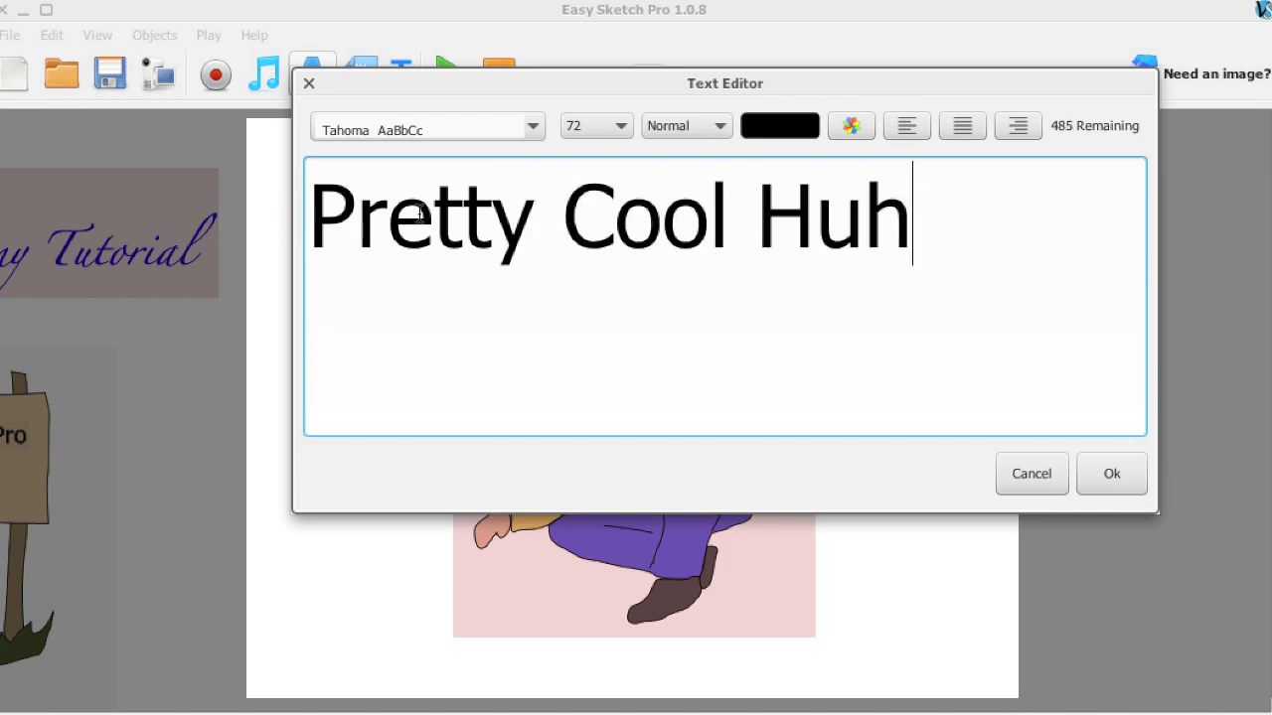
text(?)
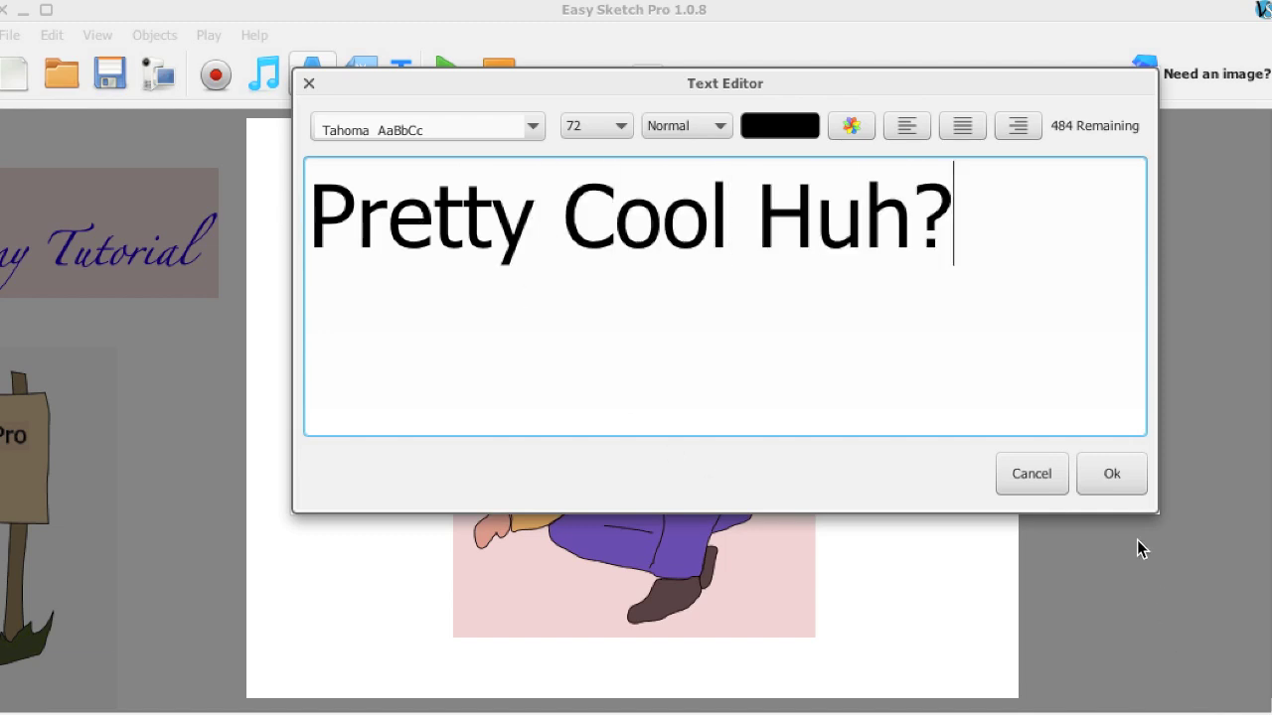
click(1137, 484)
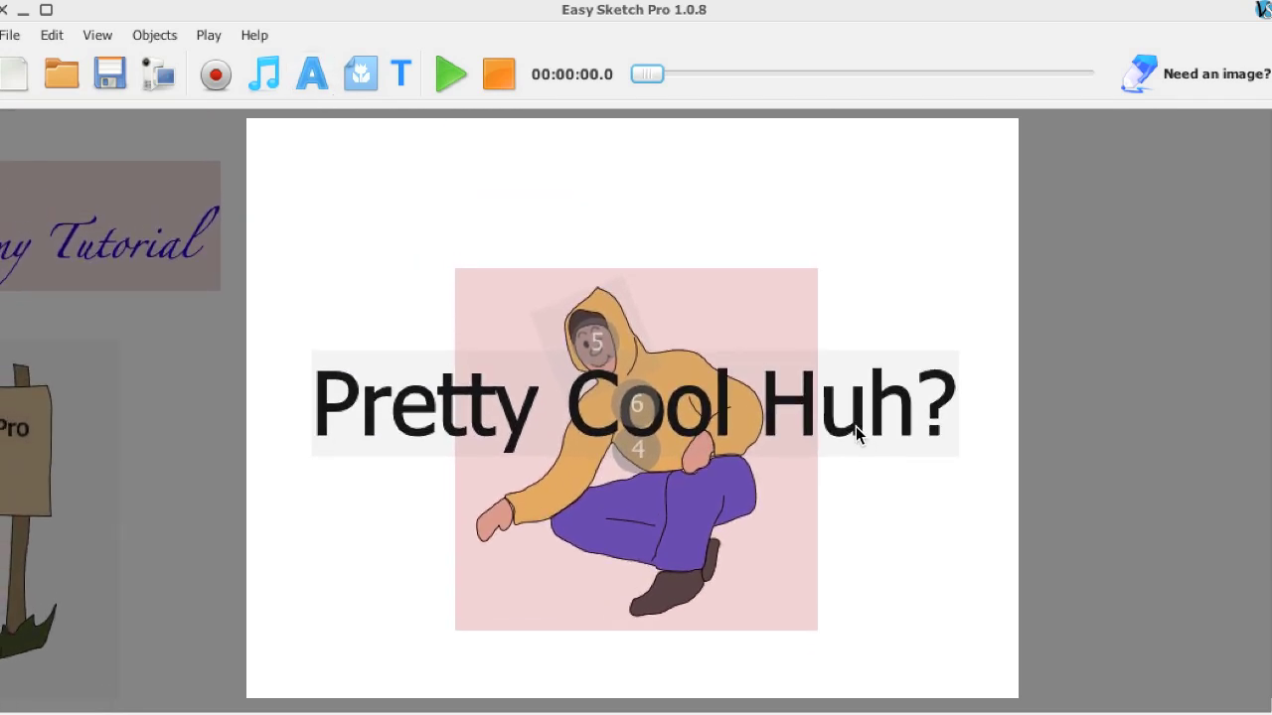
Move 'Pretty Cool Huh?' to the top, tilt it slightly clockwise, and fix its camera
drag(856, 427, 825, 194)
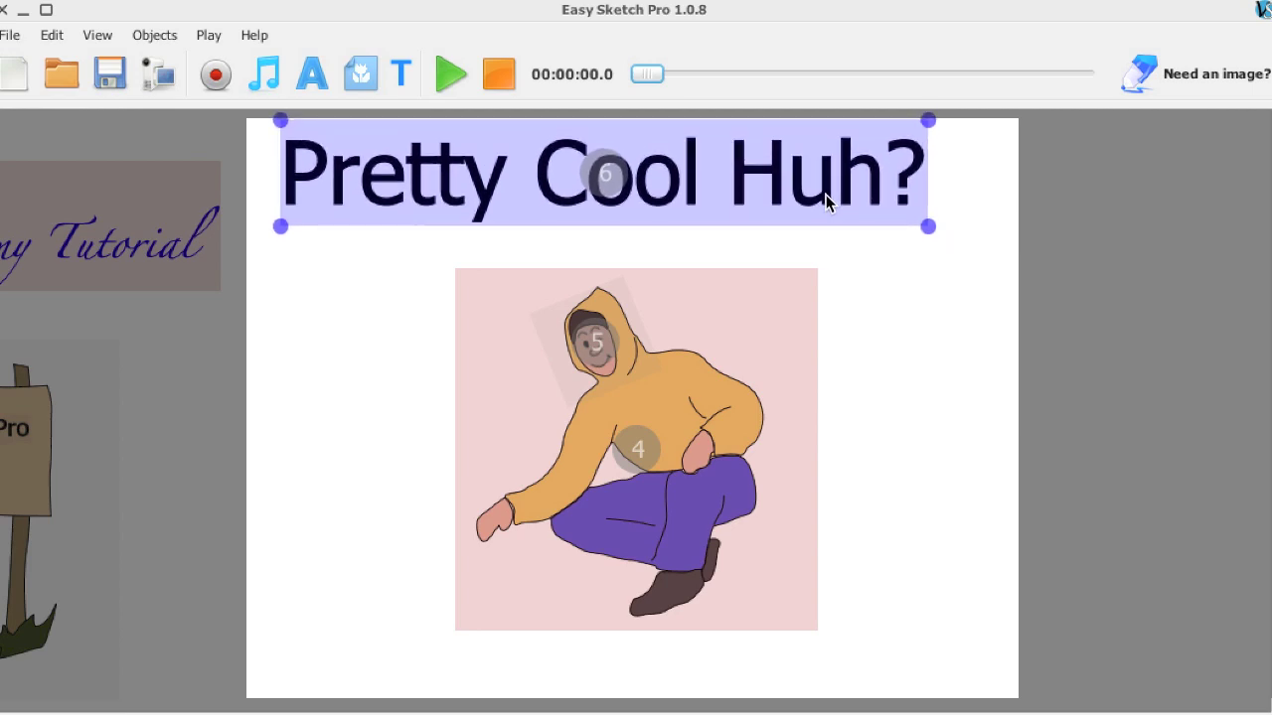
mouse_move(928, 228)
mouse_down()
mouse_move(929, 215)
mouse_move(929, 225)
mouse_up()
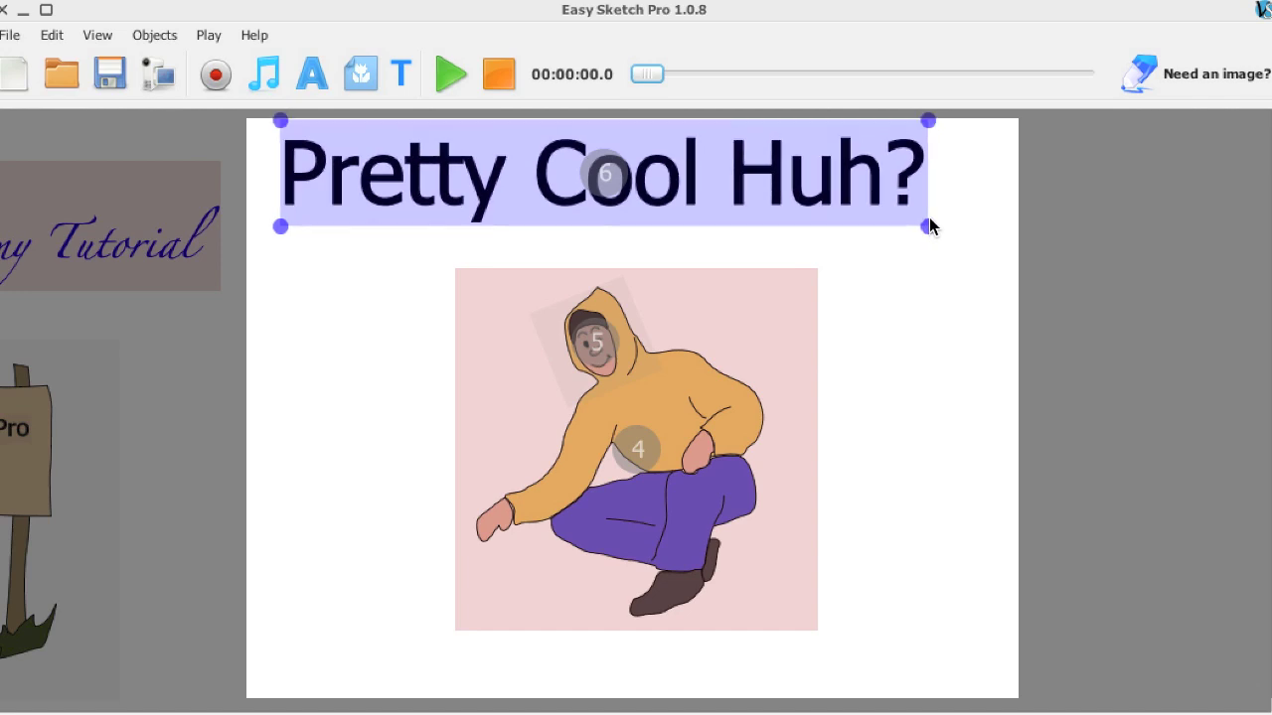
click(852, 334)
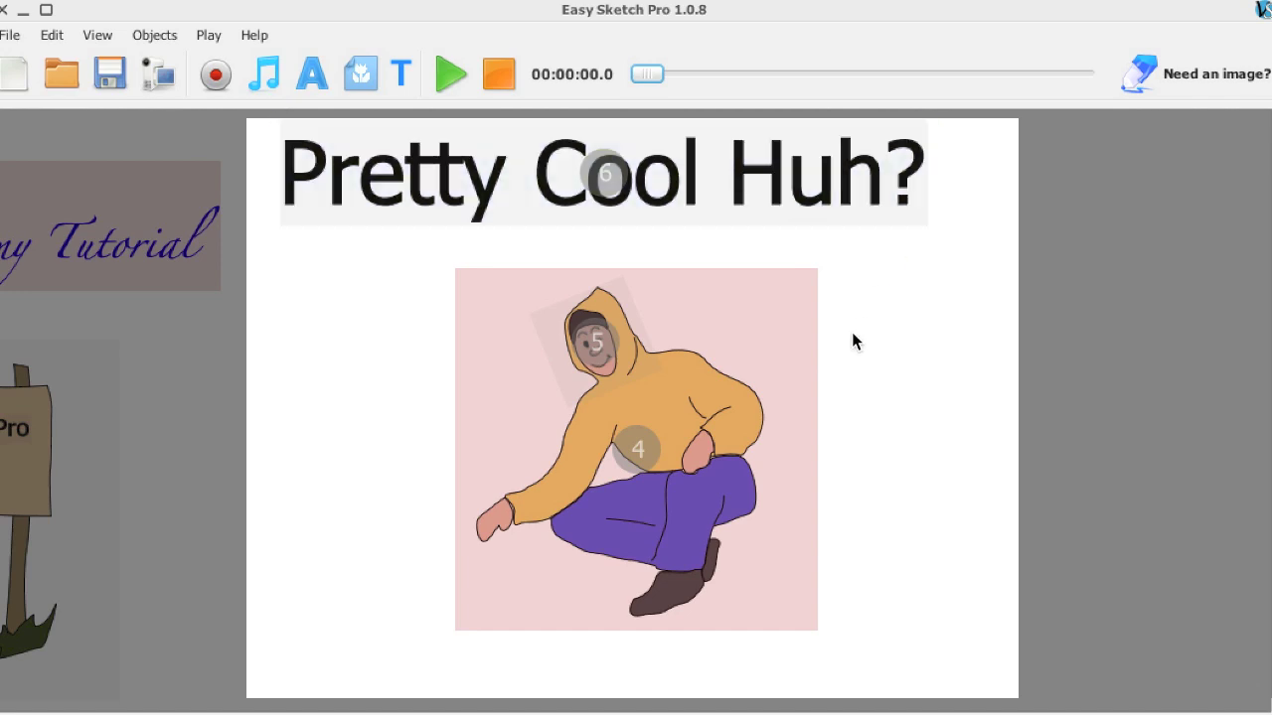
right_click(811, 181)
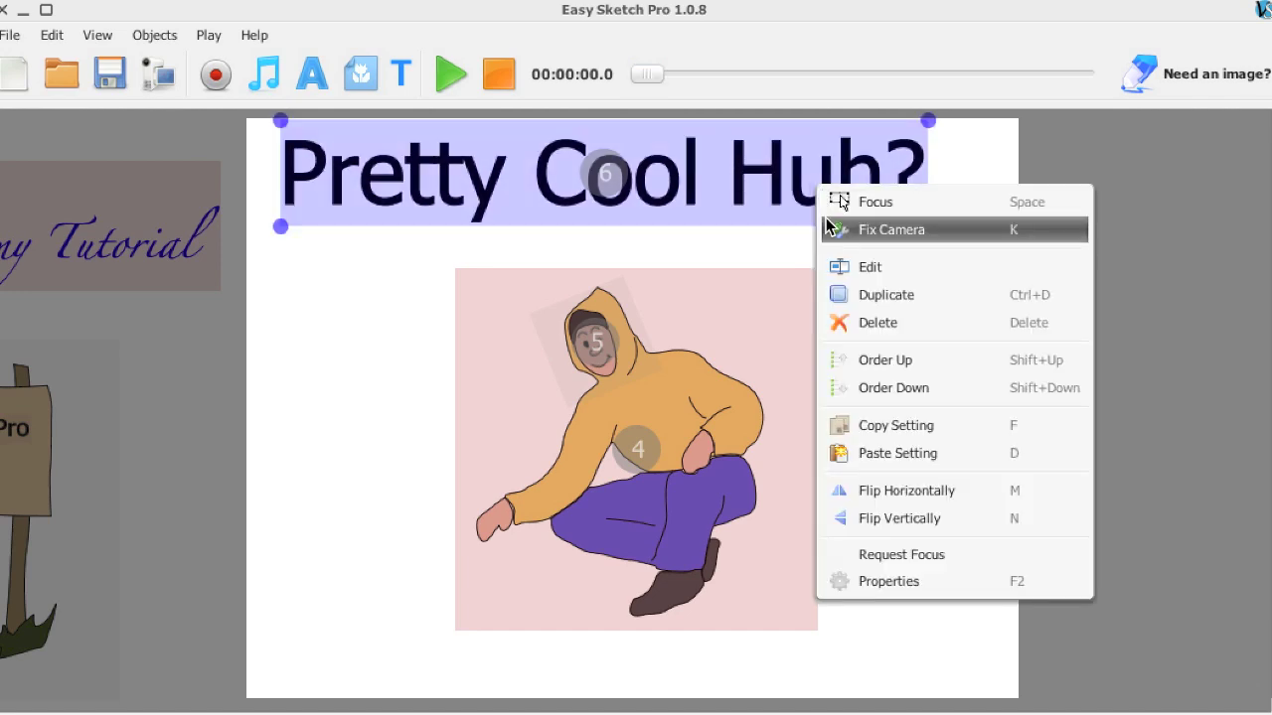
click(826, 218)
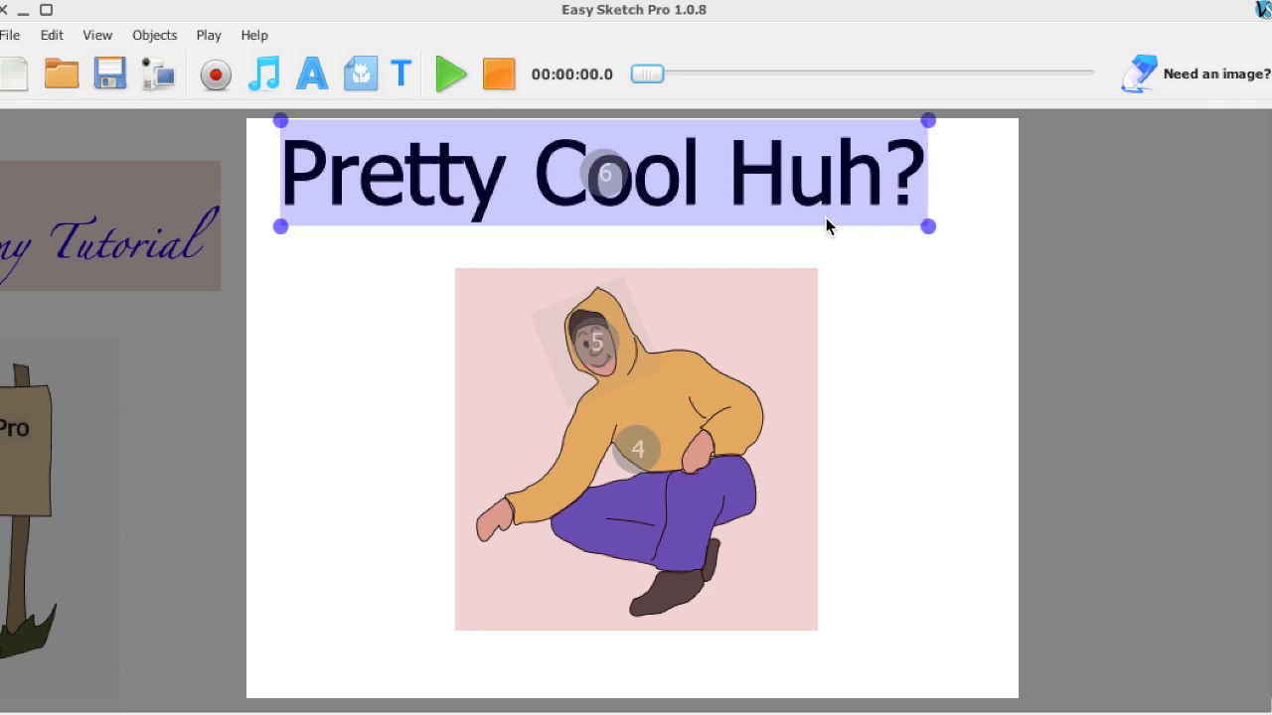
click(404, 81)
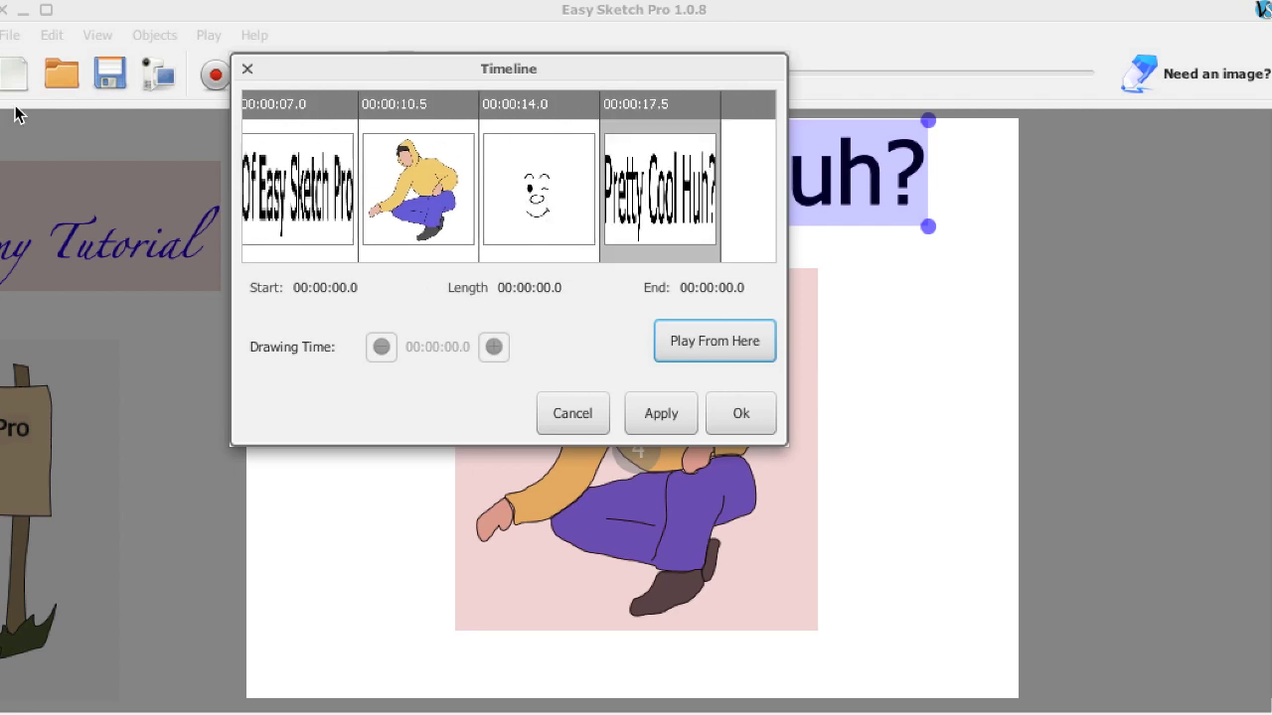
scroll(506, 255, up, 3)
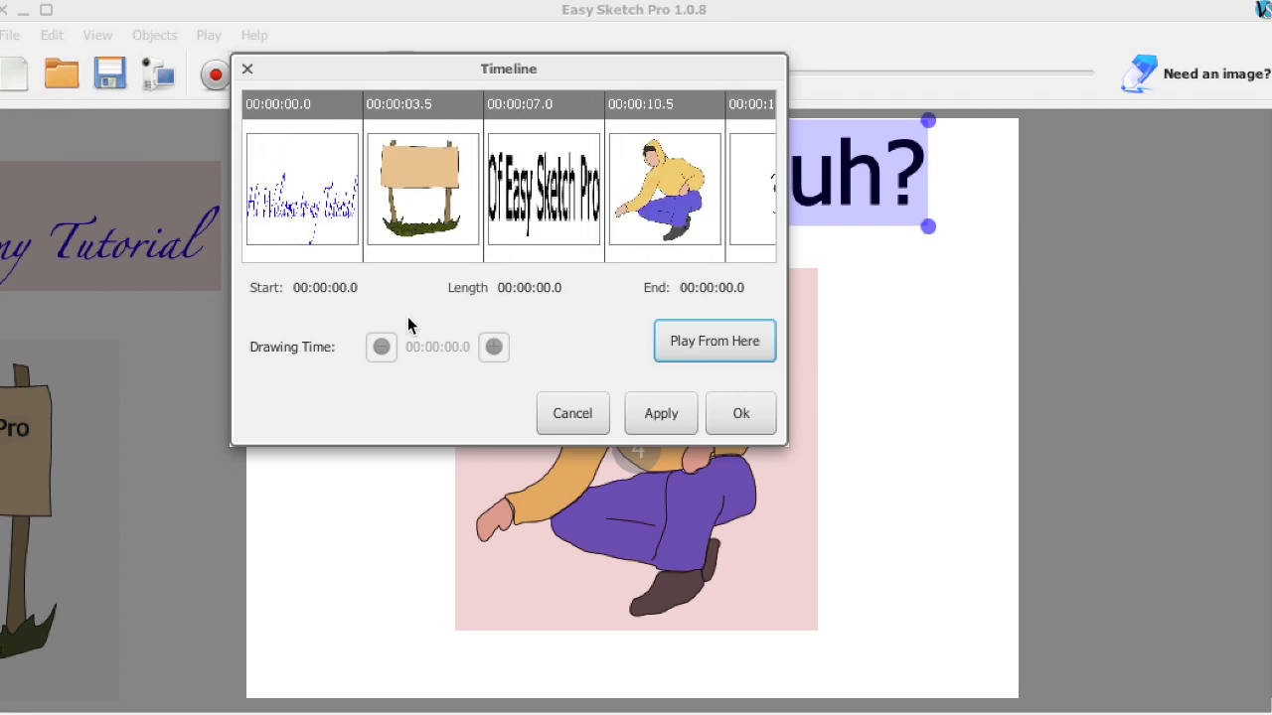
click(293, 197)
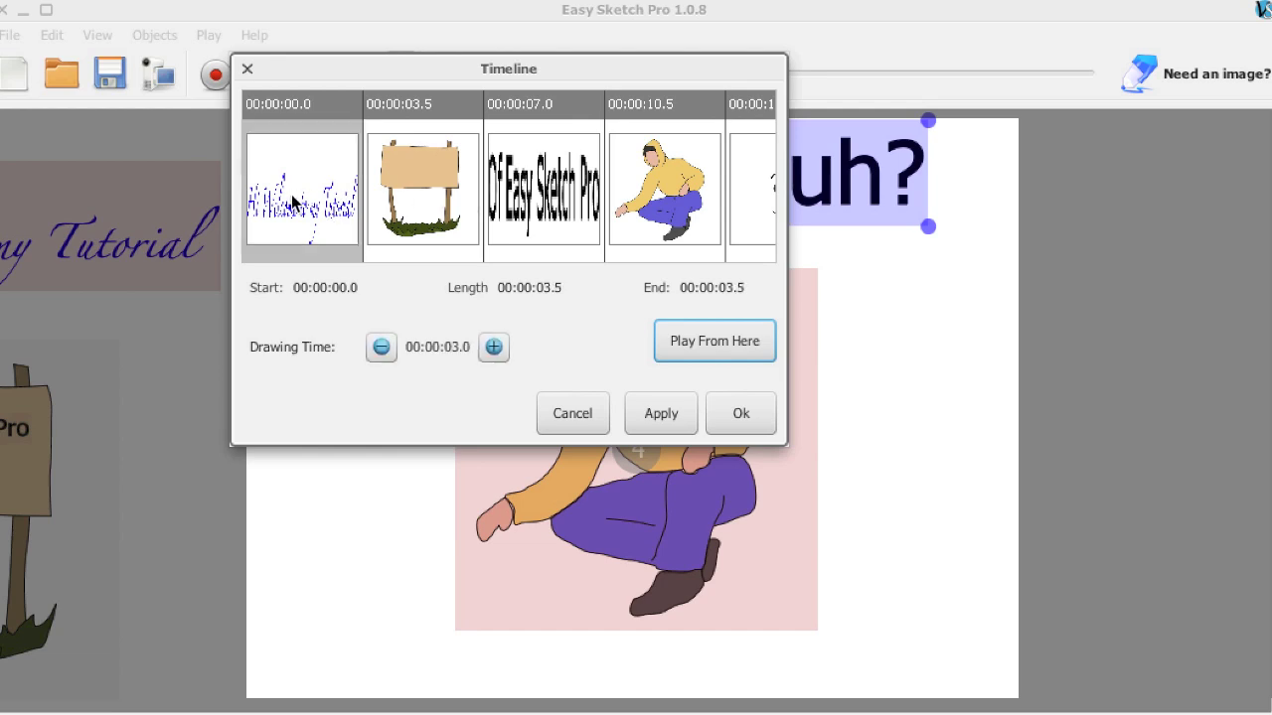
click(581, 425)
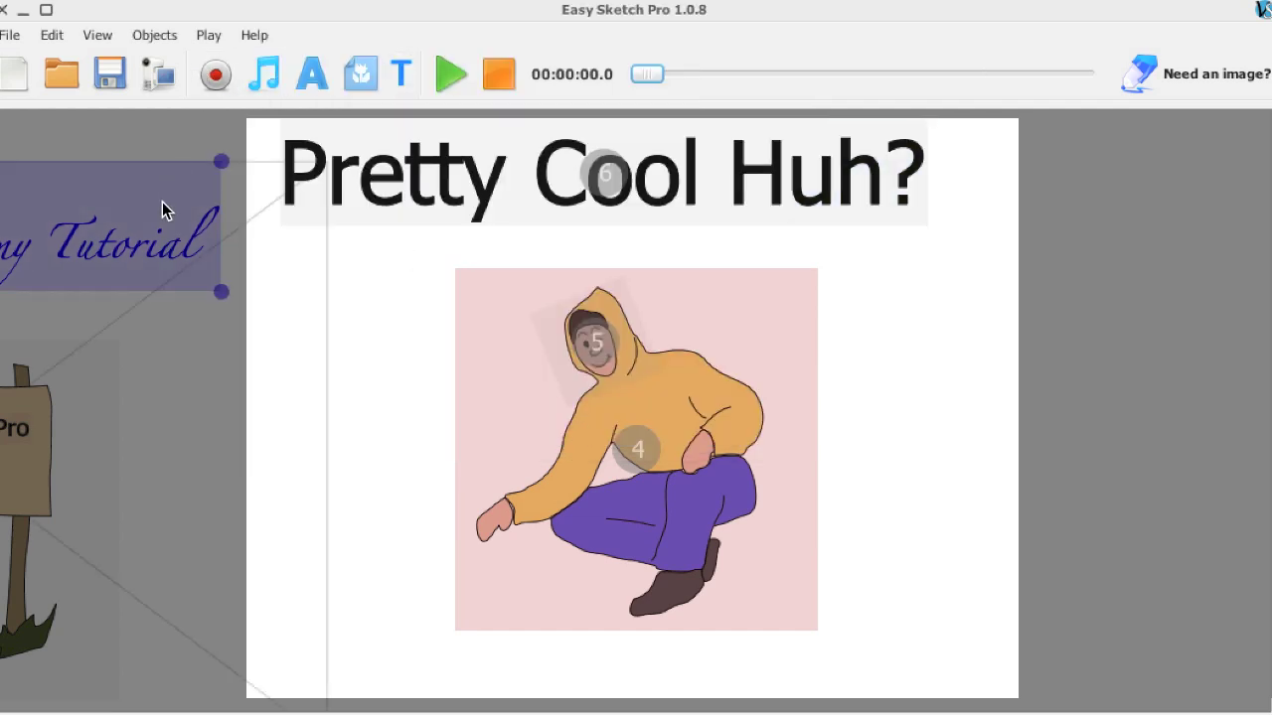
Record a microphone voice-over, play it back with Preview Scene on, and keep it
click(223, 81)
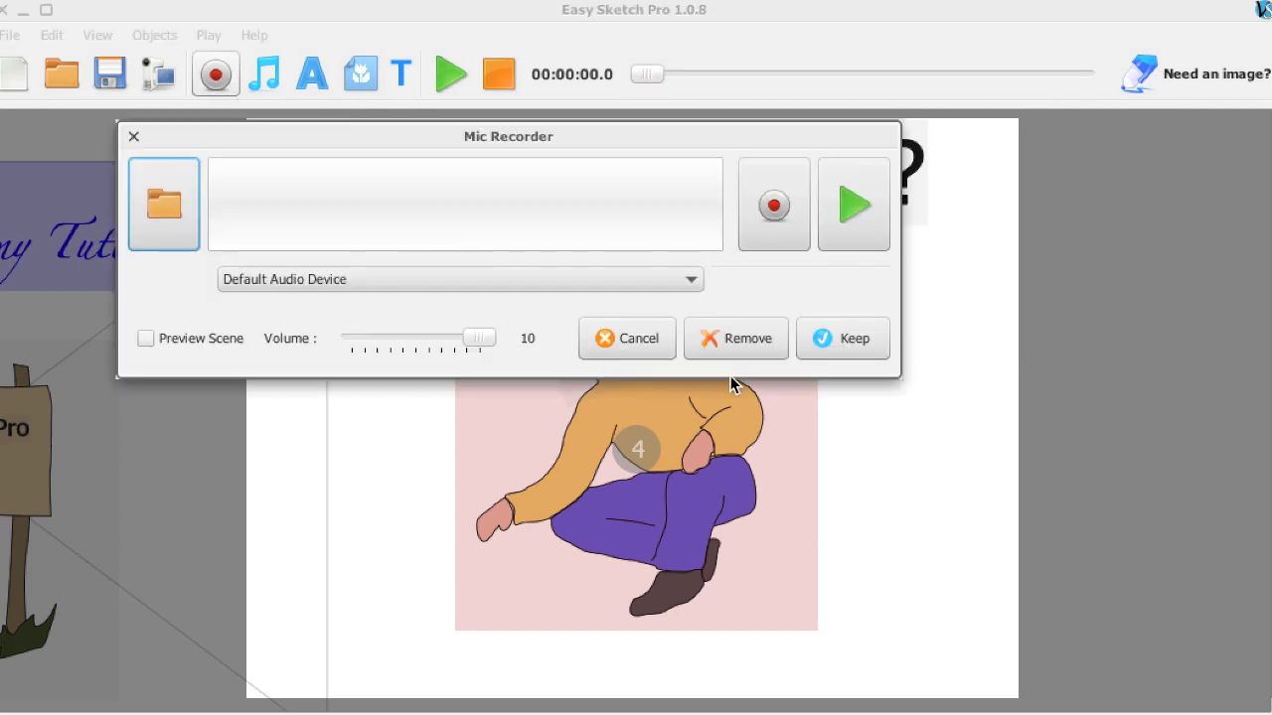
click(782, 190)
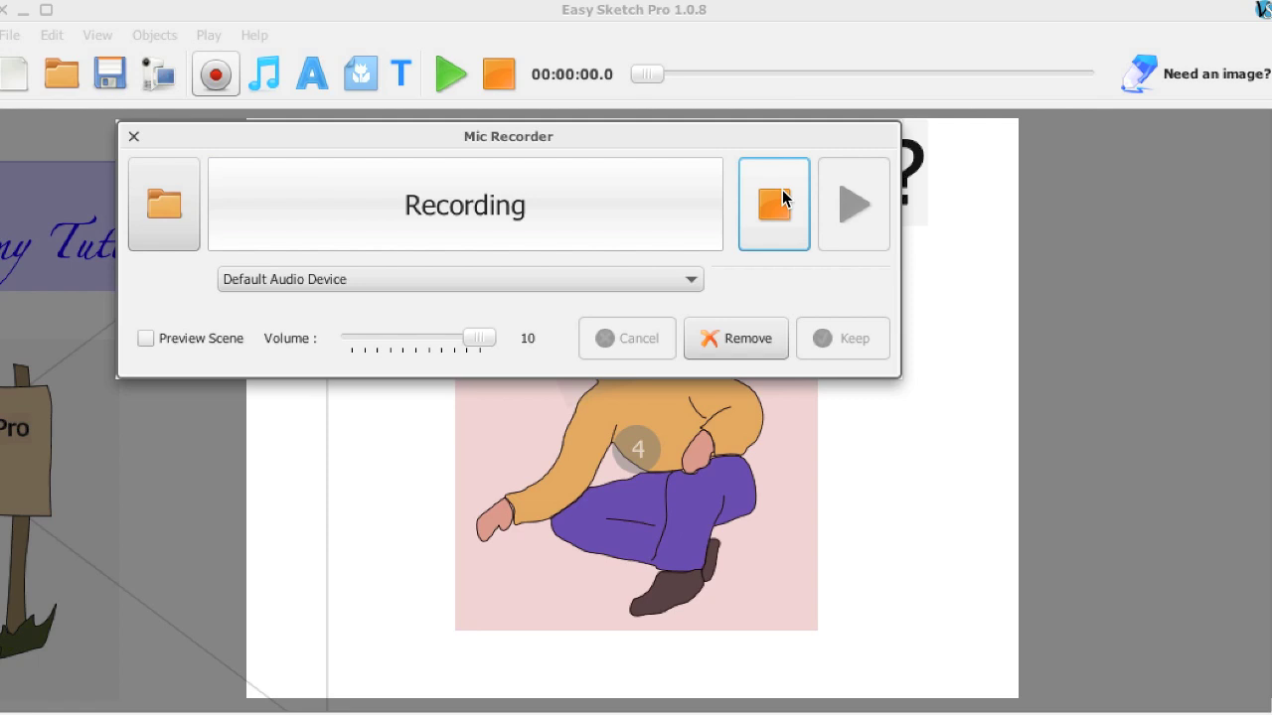
click(783, 198)
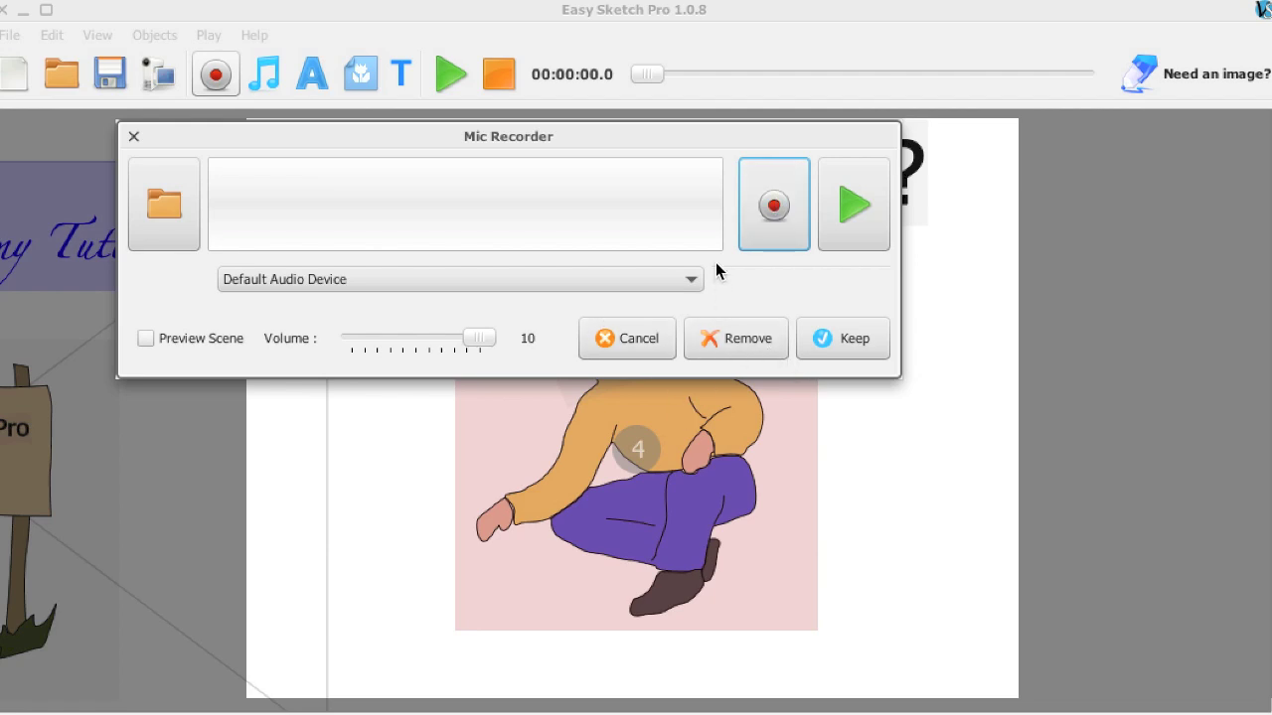
click(149, 338)
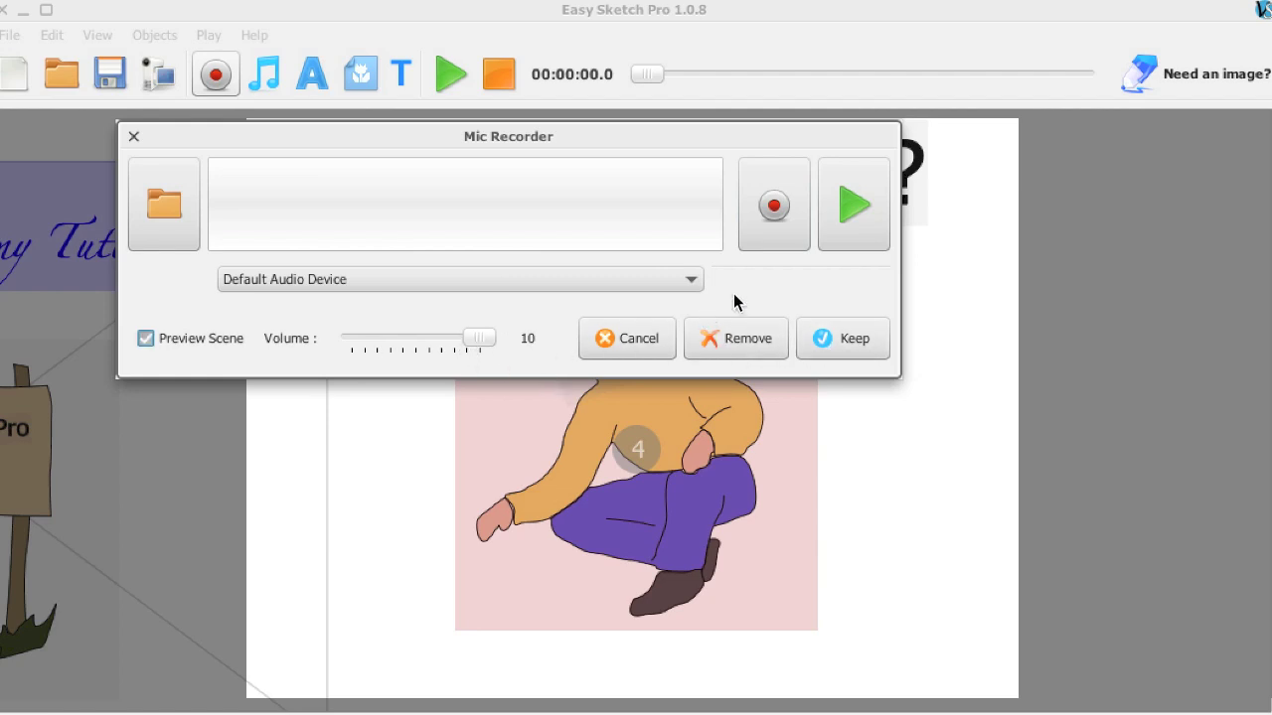
click(856, 235)
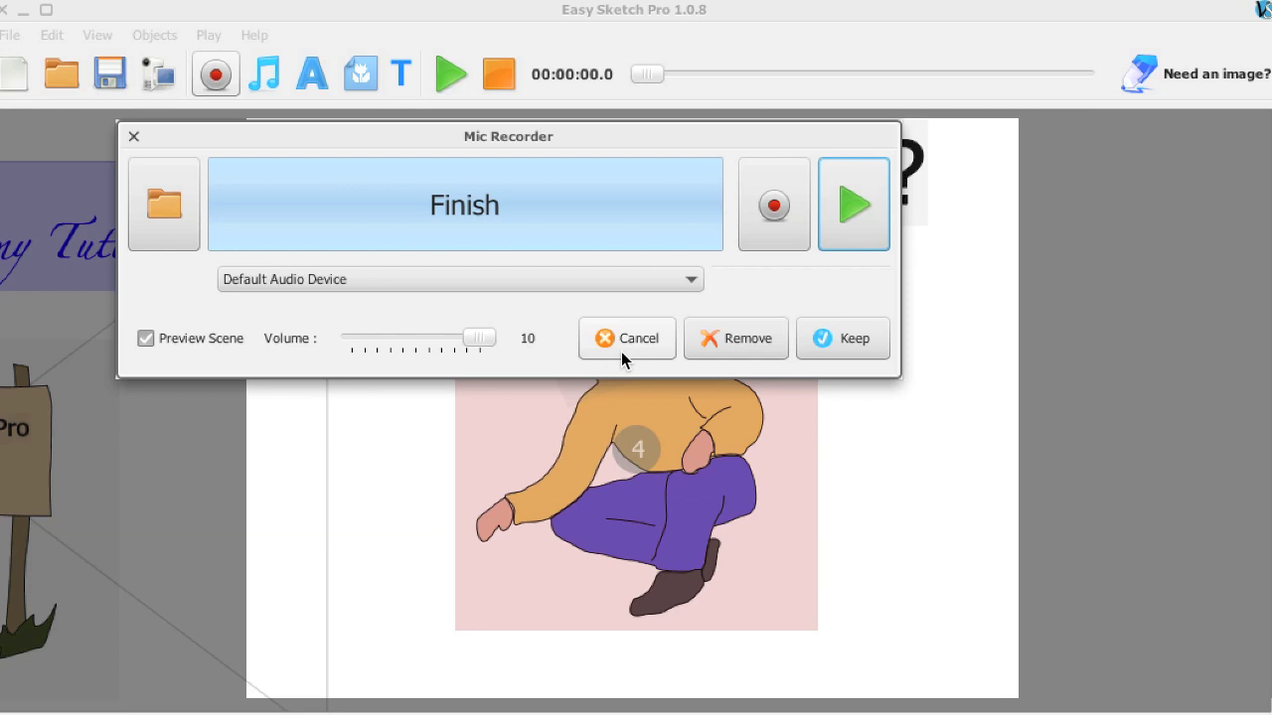
click(861, 342)
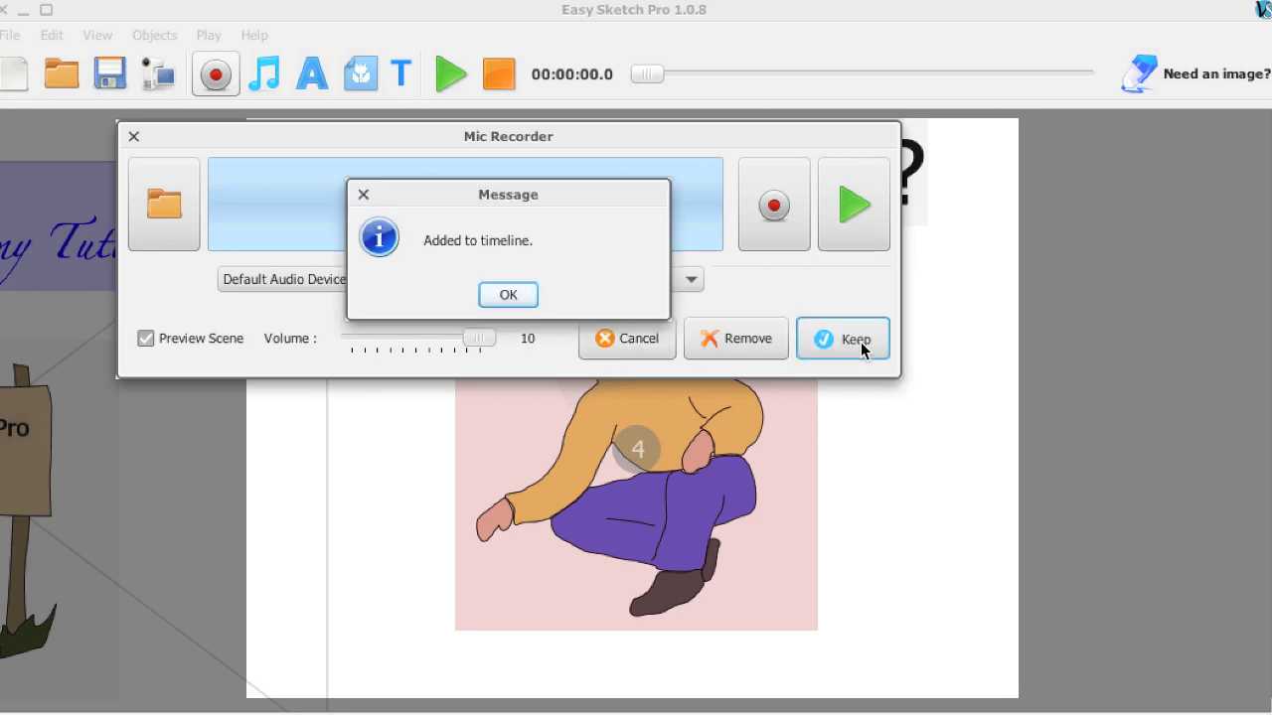
click(507, 296)
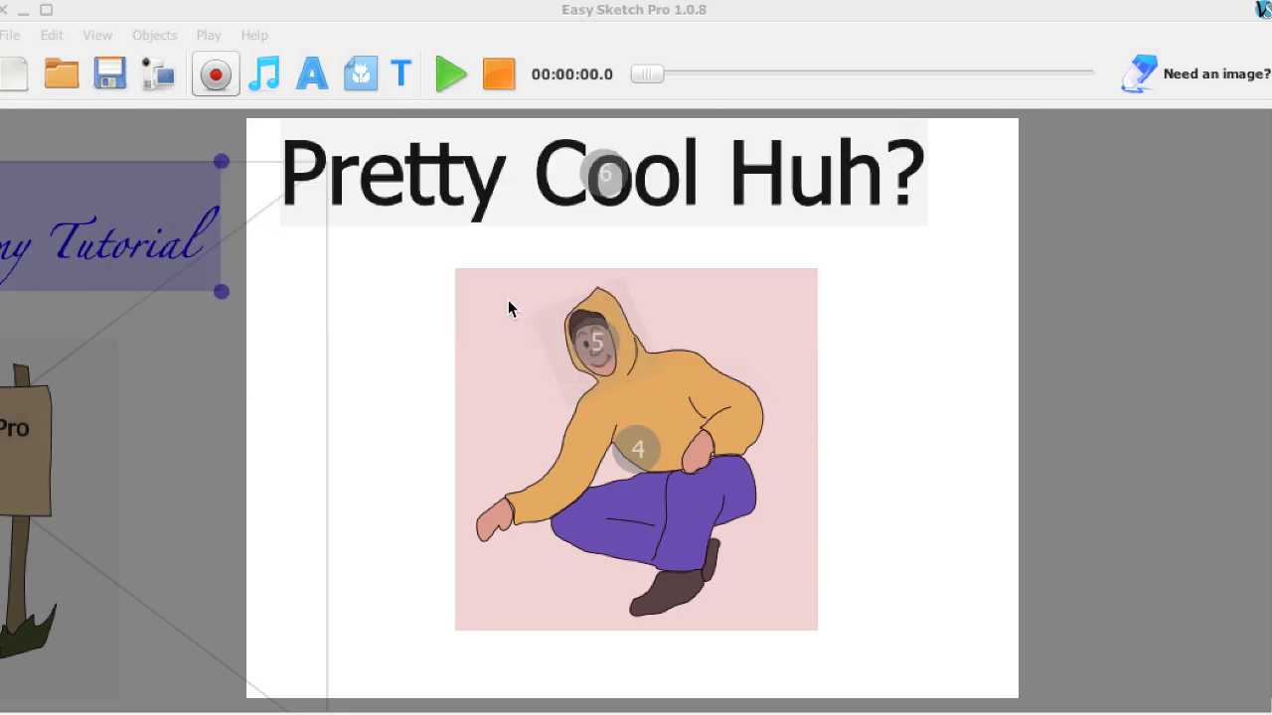
click(447, 75)
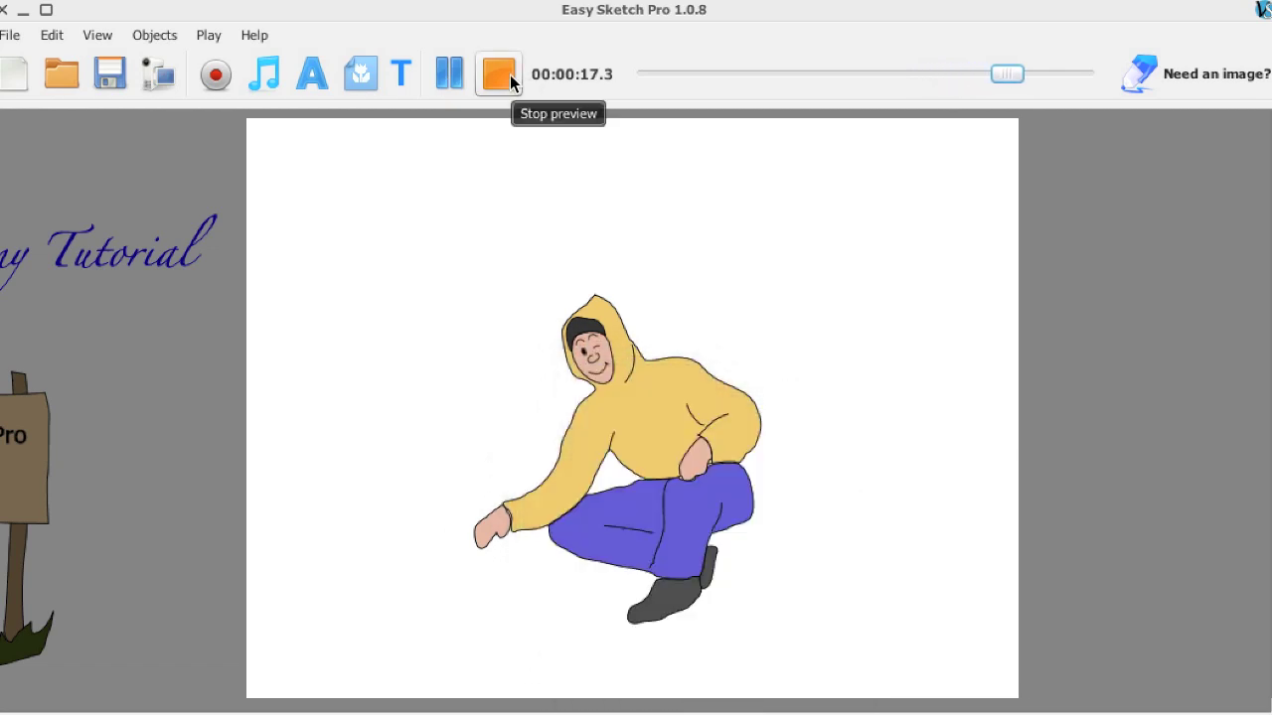
click(499, 75)
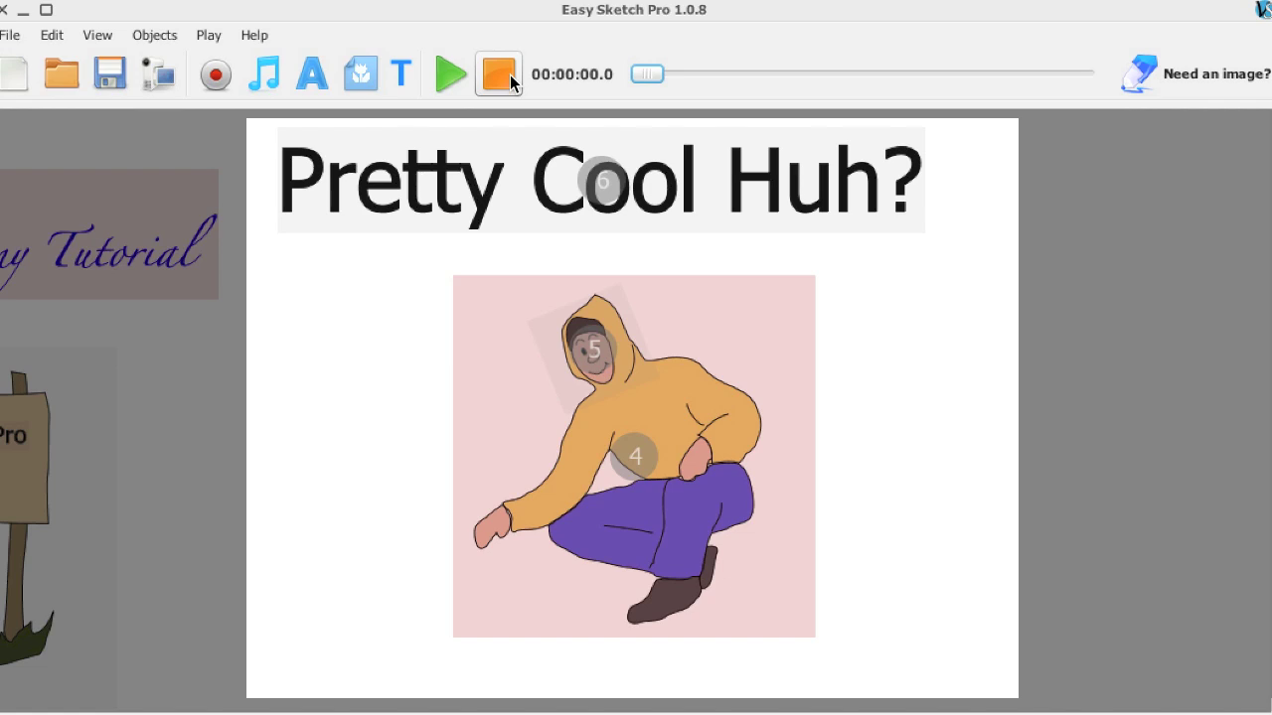
Set the welcome title, wooden sign and 'Of Easy Sketch Pro' scenes to 1-second drawing time
click(405, 74)
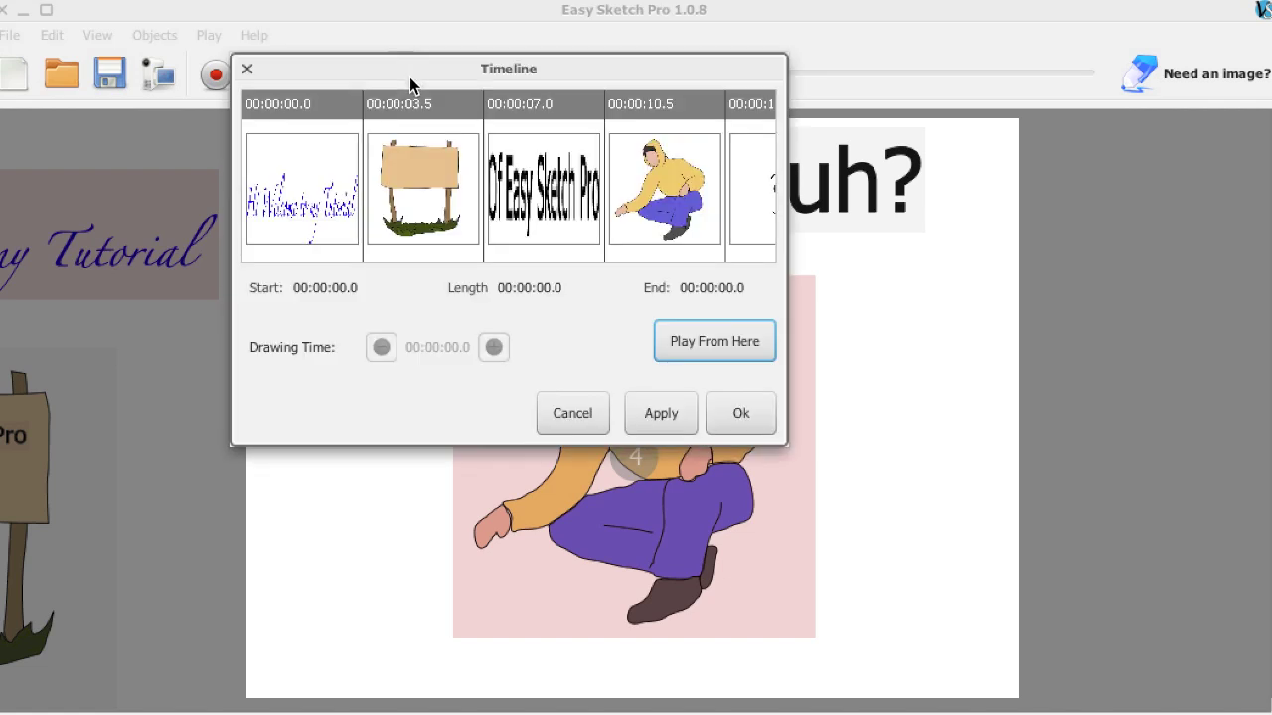
click(311, 235)
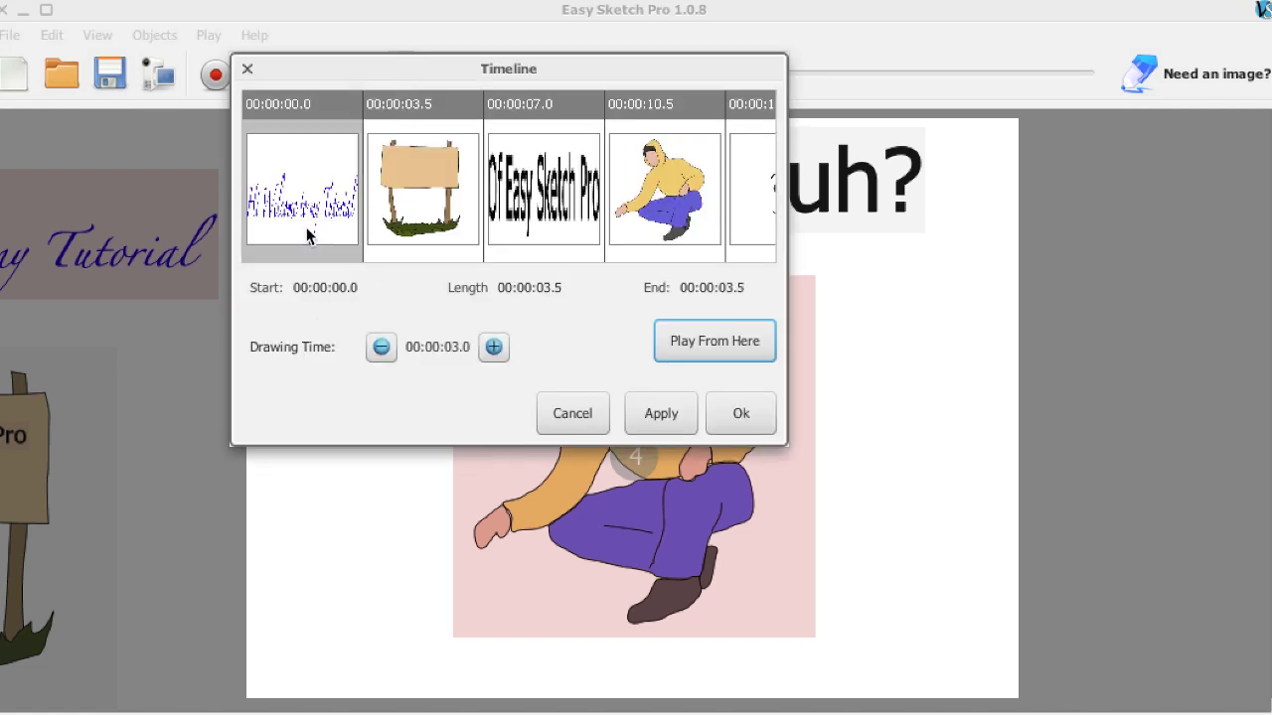
click(380, 348)
click(381, 348)
click(381, 348)
click(381, 347)
click(381, 348)
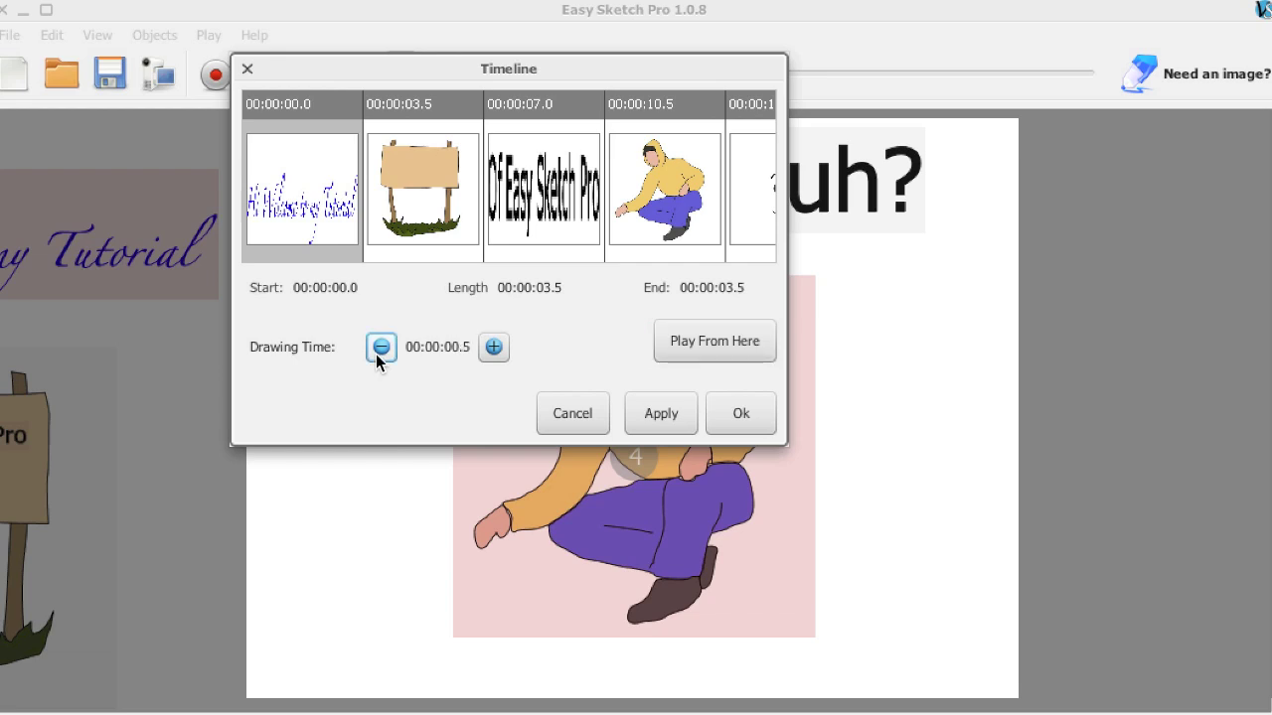
click(494, 347)
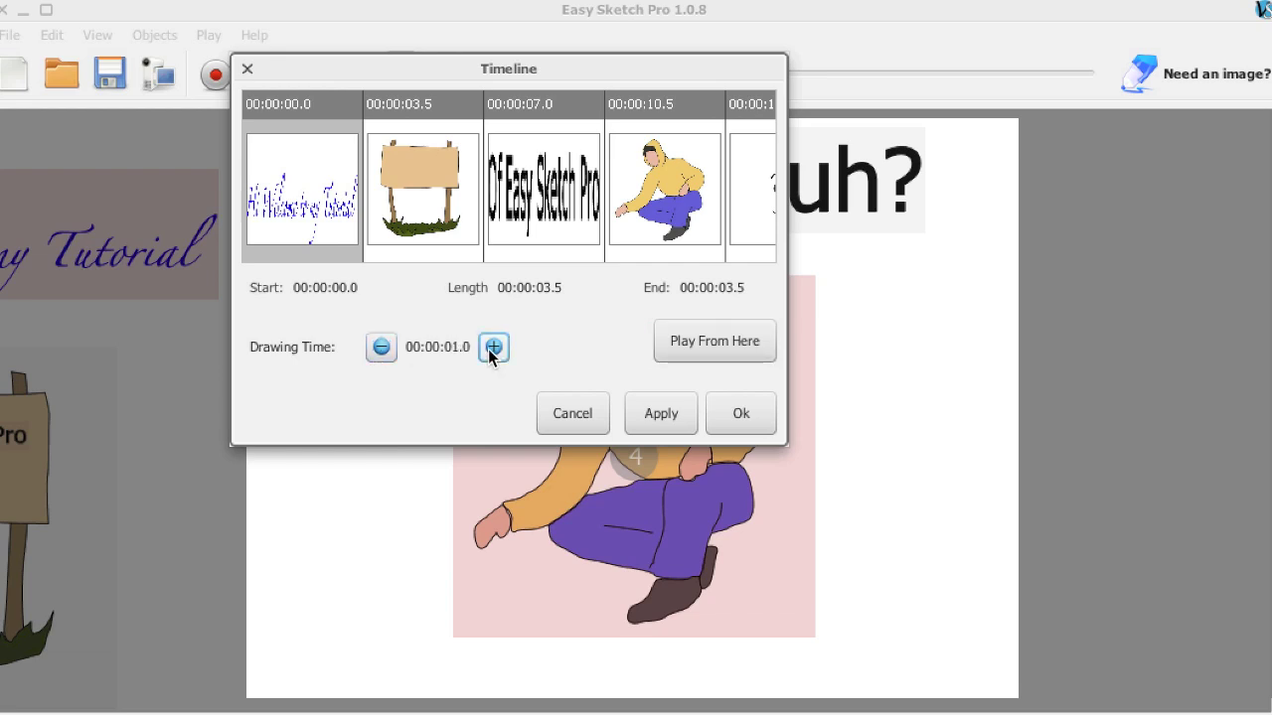
click(432, 180)
click(379, 348)
click(379, 348)
click(380, 348)
click(380, 348)
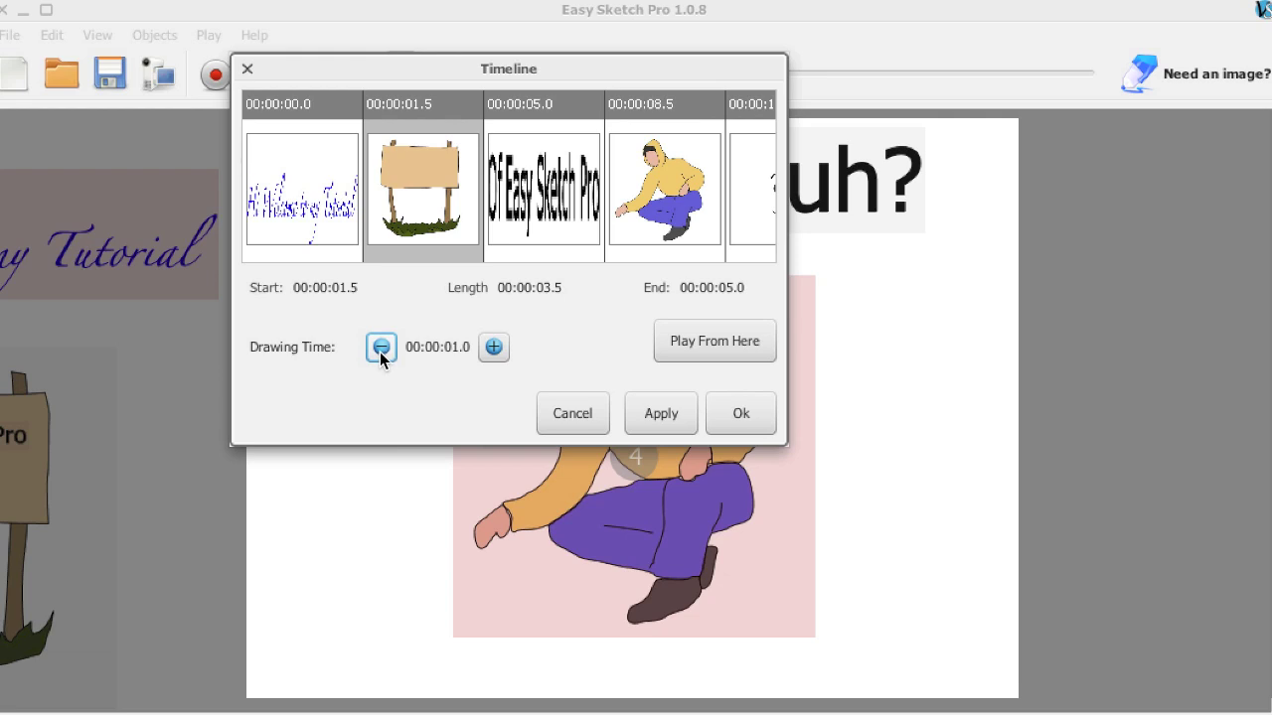
click(542, 239)
click(390, 340)
click(391, 340)
click(391, 340)
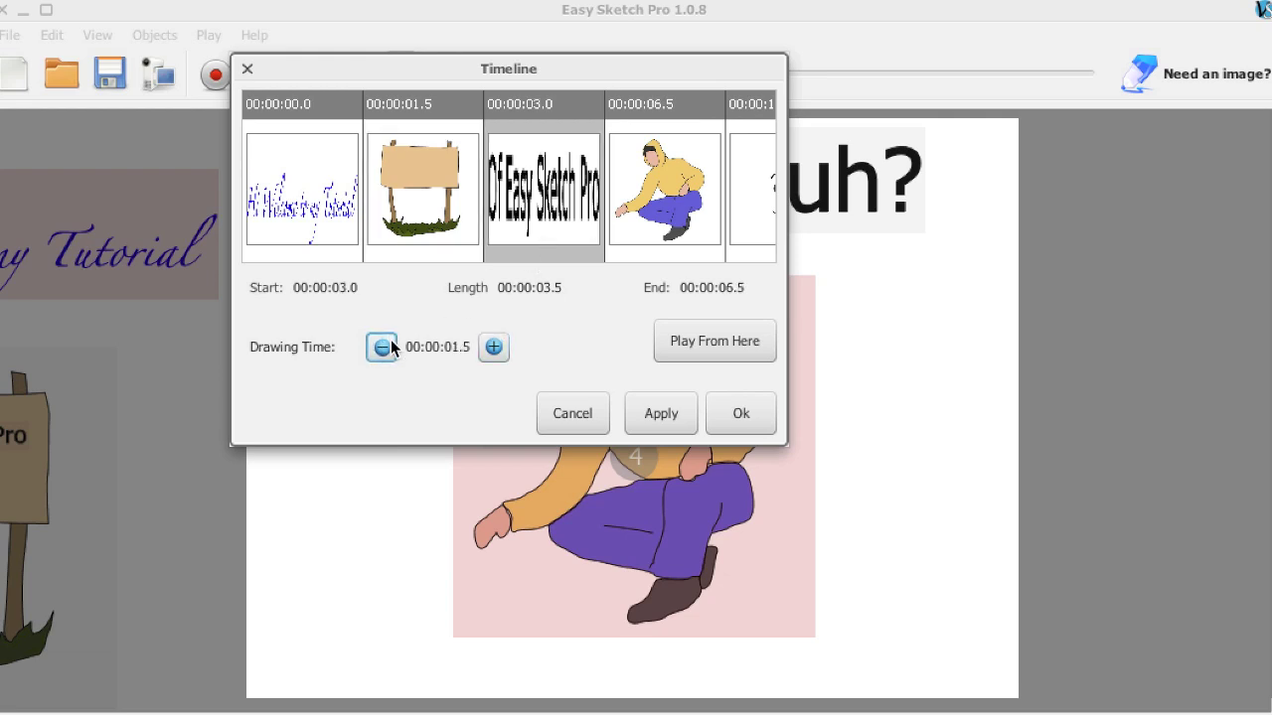
click(390, 340)
click(295, 217)
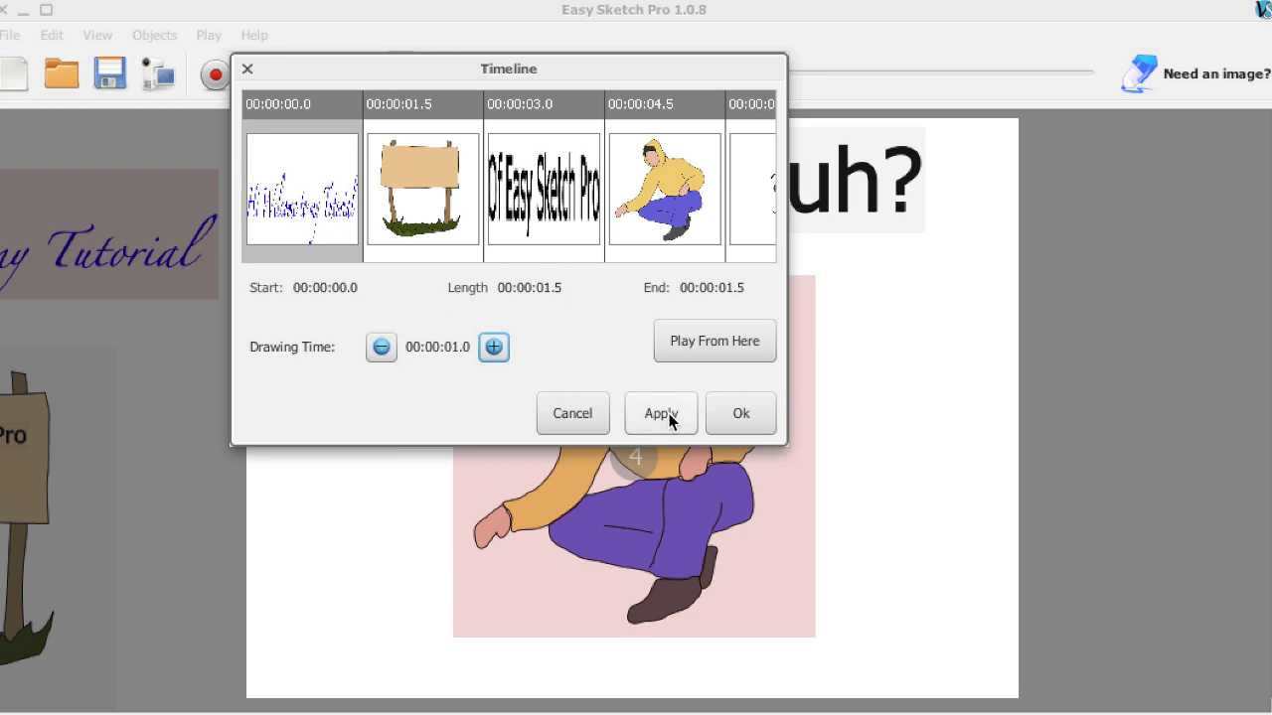
Preview the sketch from the first scene, then export and save it as a movie
click(704, 354)
mouse_move(526, 67)
mouse_down()
mouse_move(939, 0)
mouse_move(766, 0)
mouse_up()
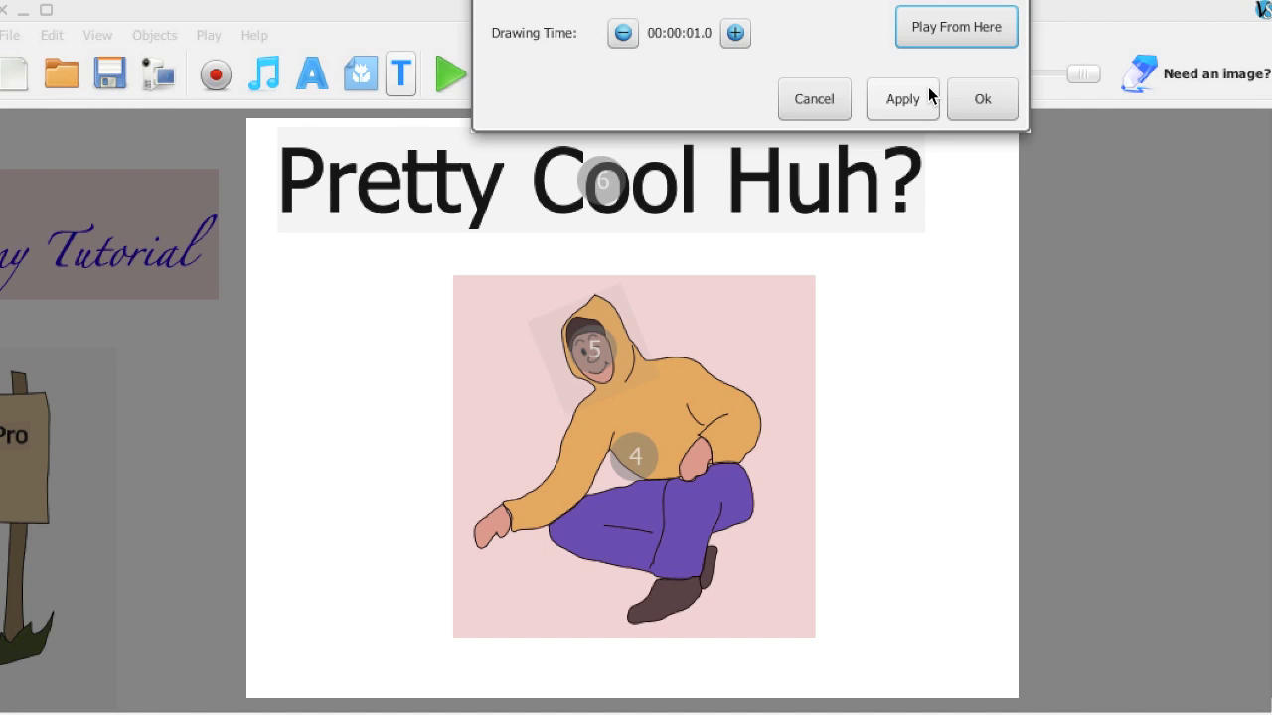
click(828, 100)
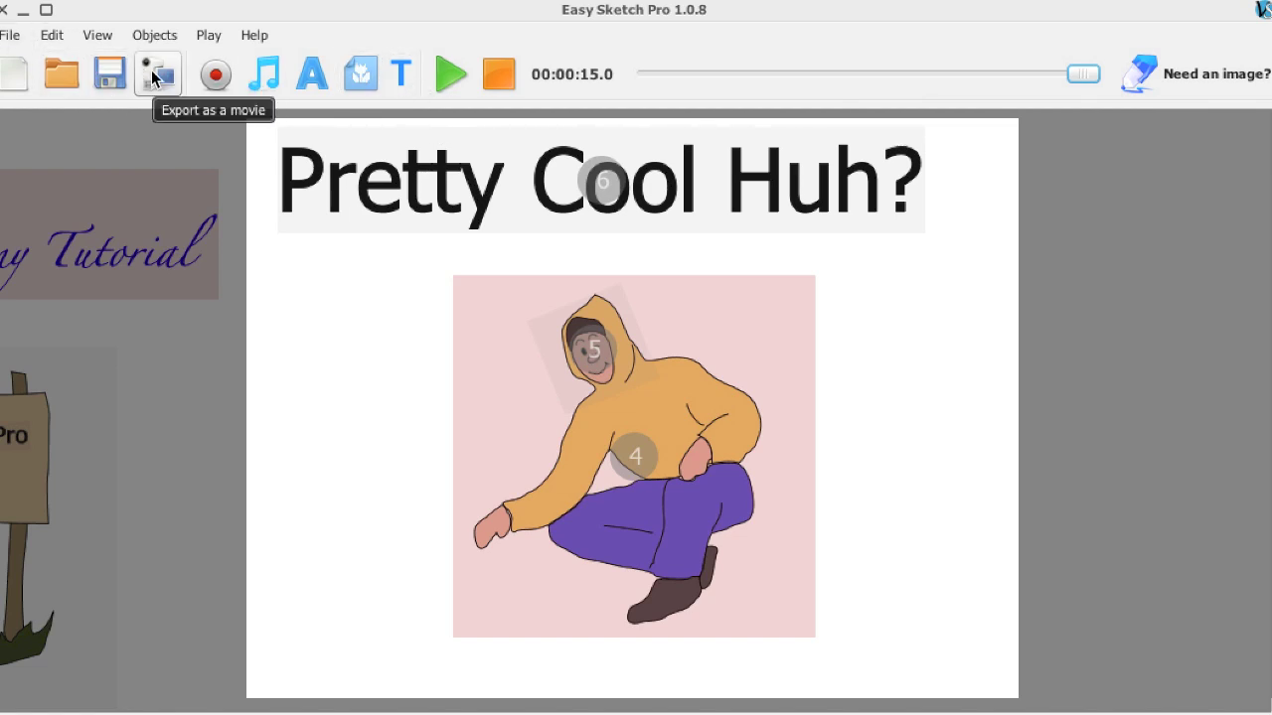
click(154, 77)
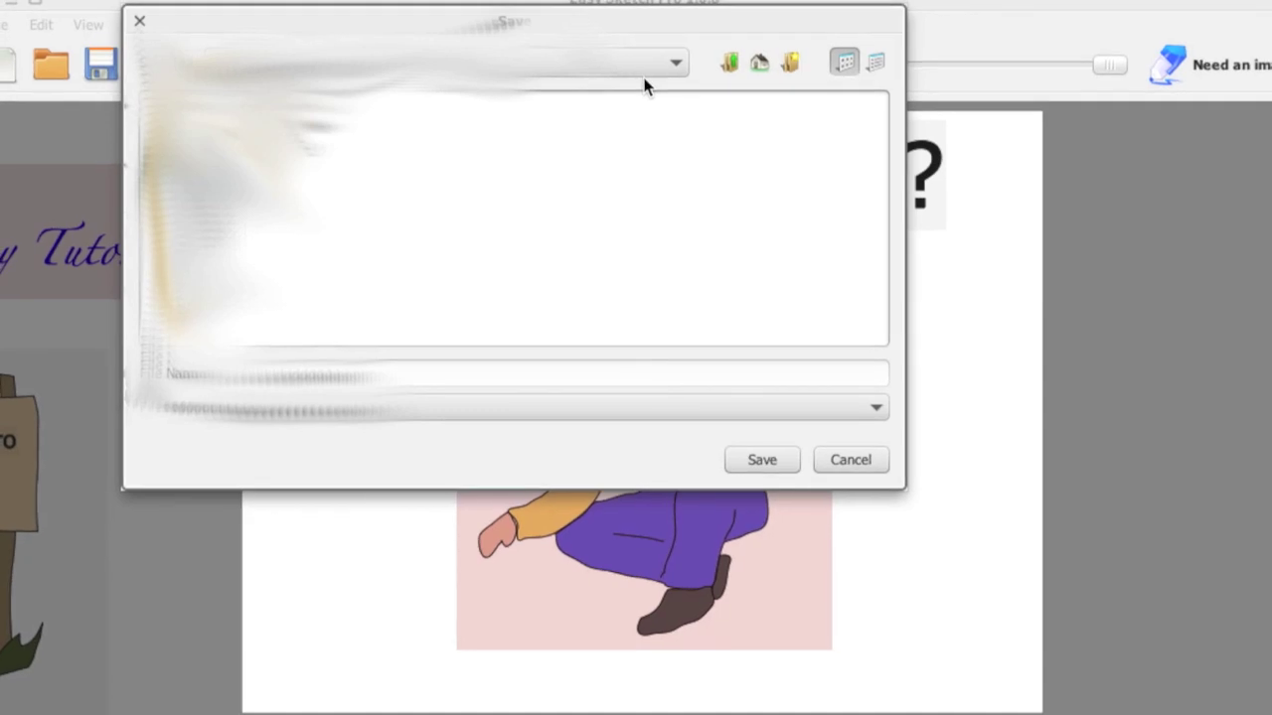
click(752, 457)
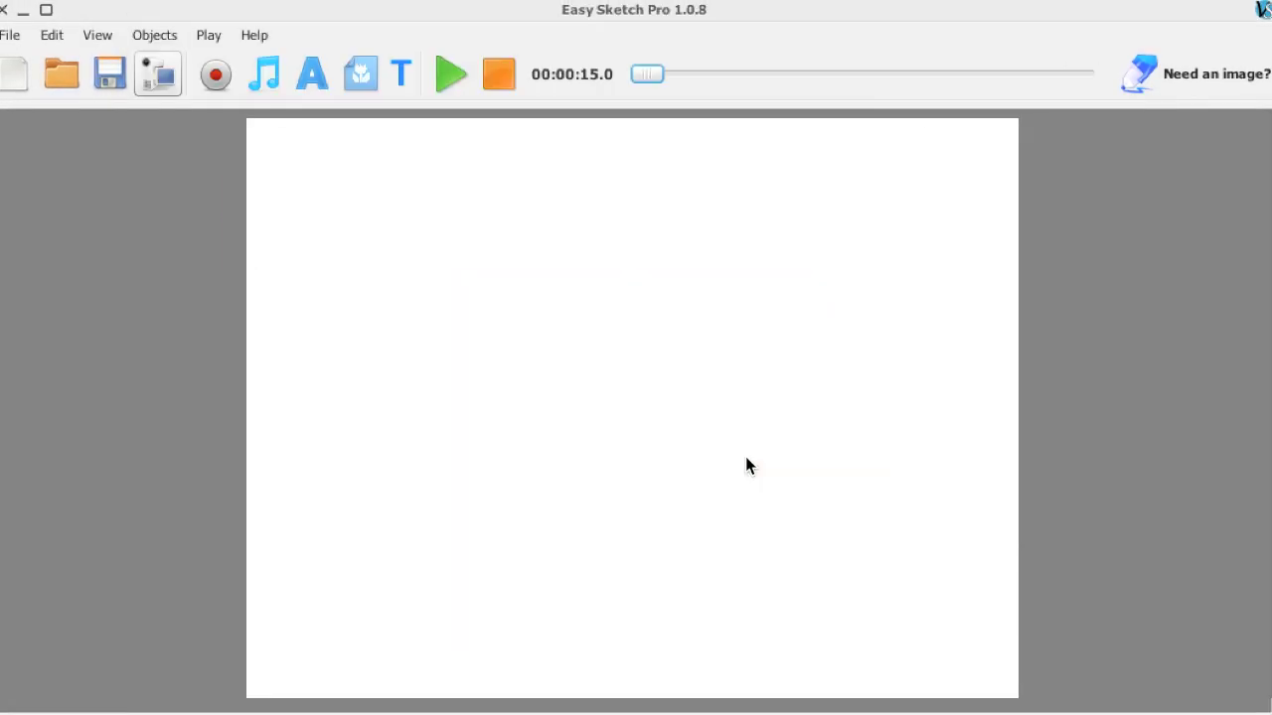